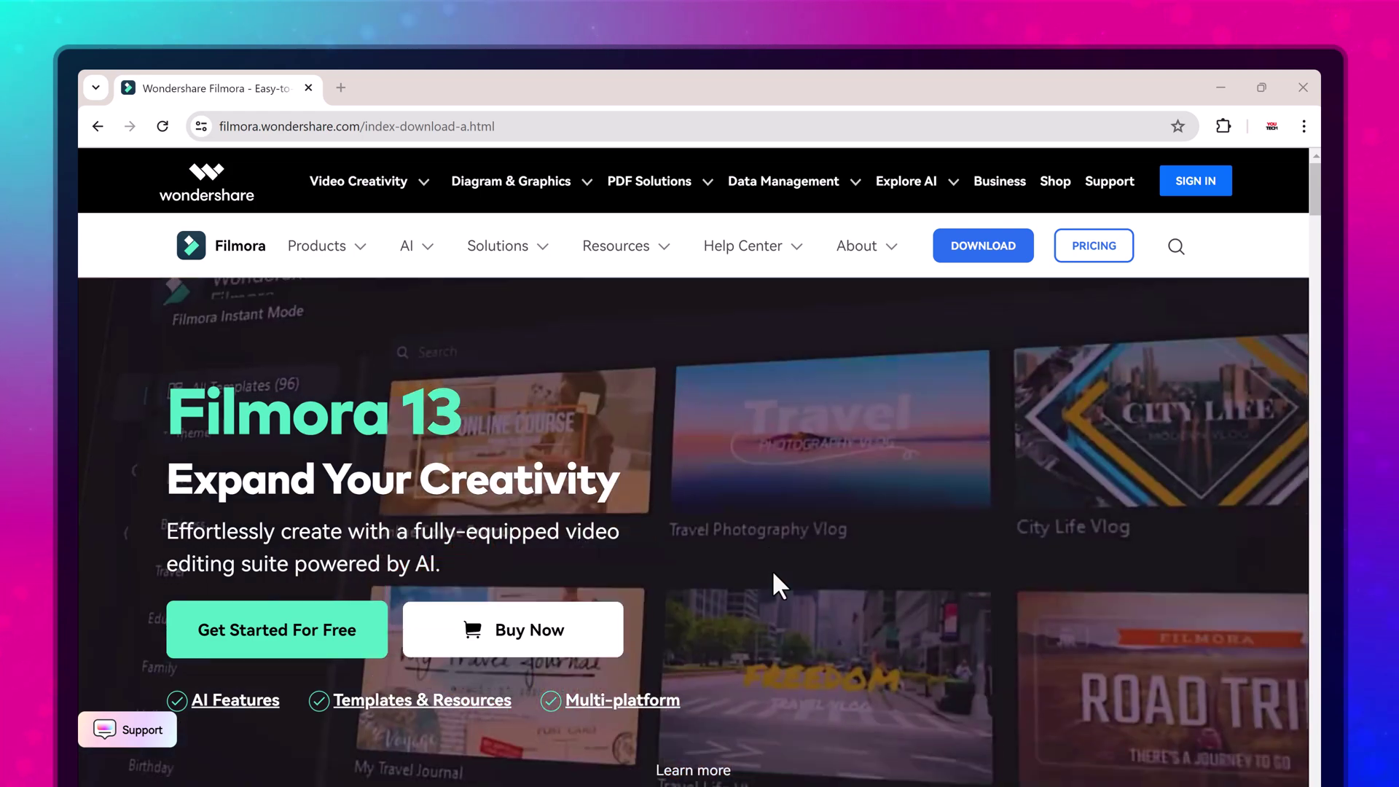
Step: Scroll through the start screen's feature carousel to reach the AI Copywriting card
{"action": "scroll", "coordinate": [774, 574], "scroll_direction": "down", "scroll_amount": 4}
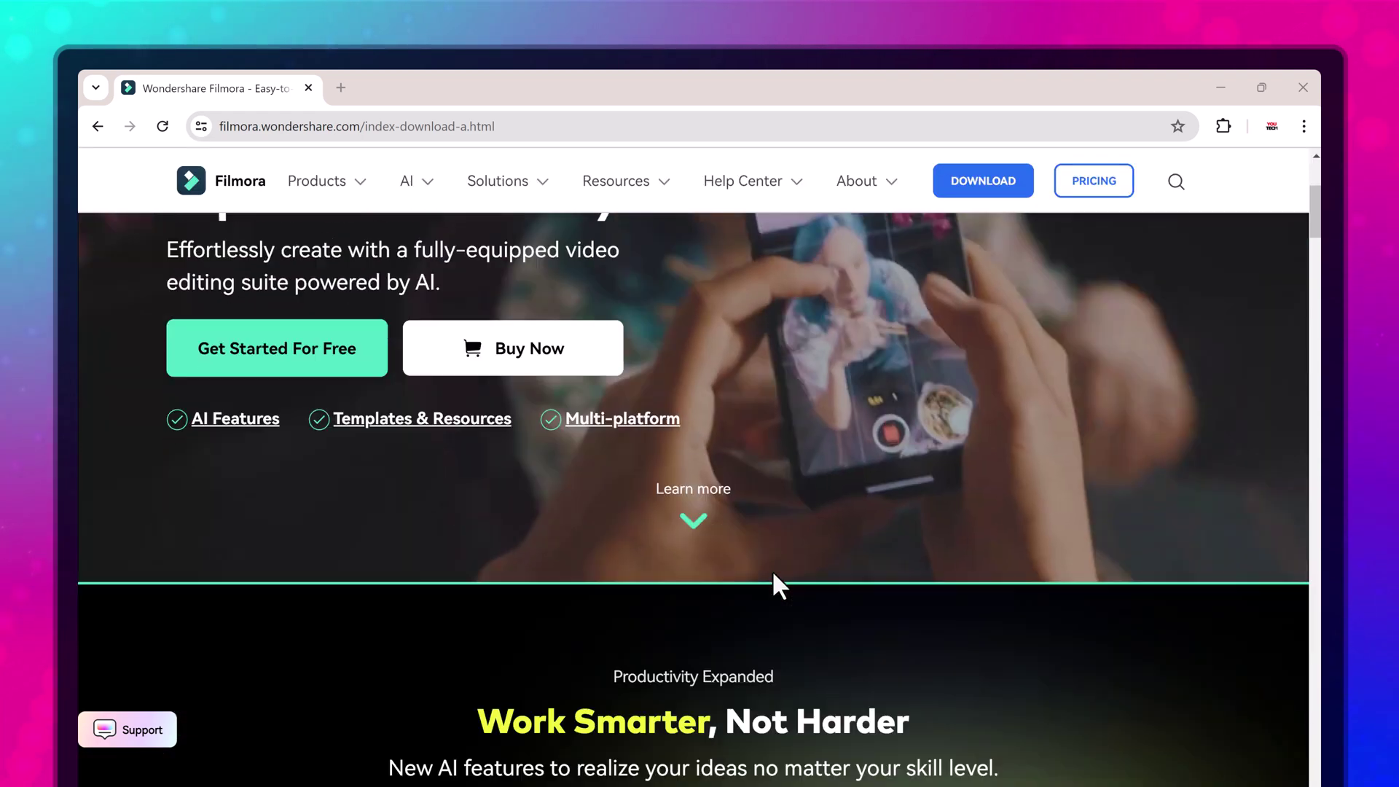
{"action": "scroll", "coordinate": [773, 580], "scroll_direction": "down", "scroll_amount": 2}
{"action": "scroll", "coordinate": [773, 587], "scroll_direction": "down", "scroll_amount": 4}
{"action": "scroll", "coordinate": [773, 596], "scroll_direction": "down", "scroll_amount": 2}
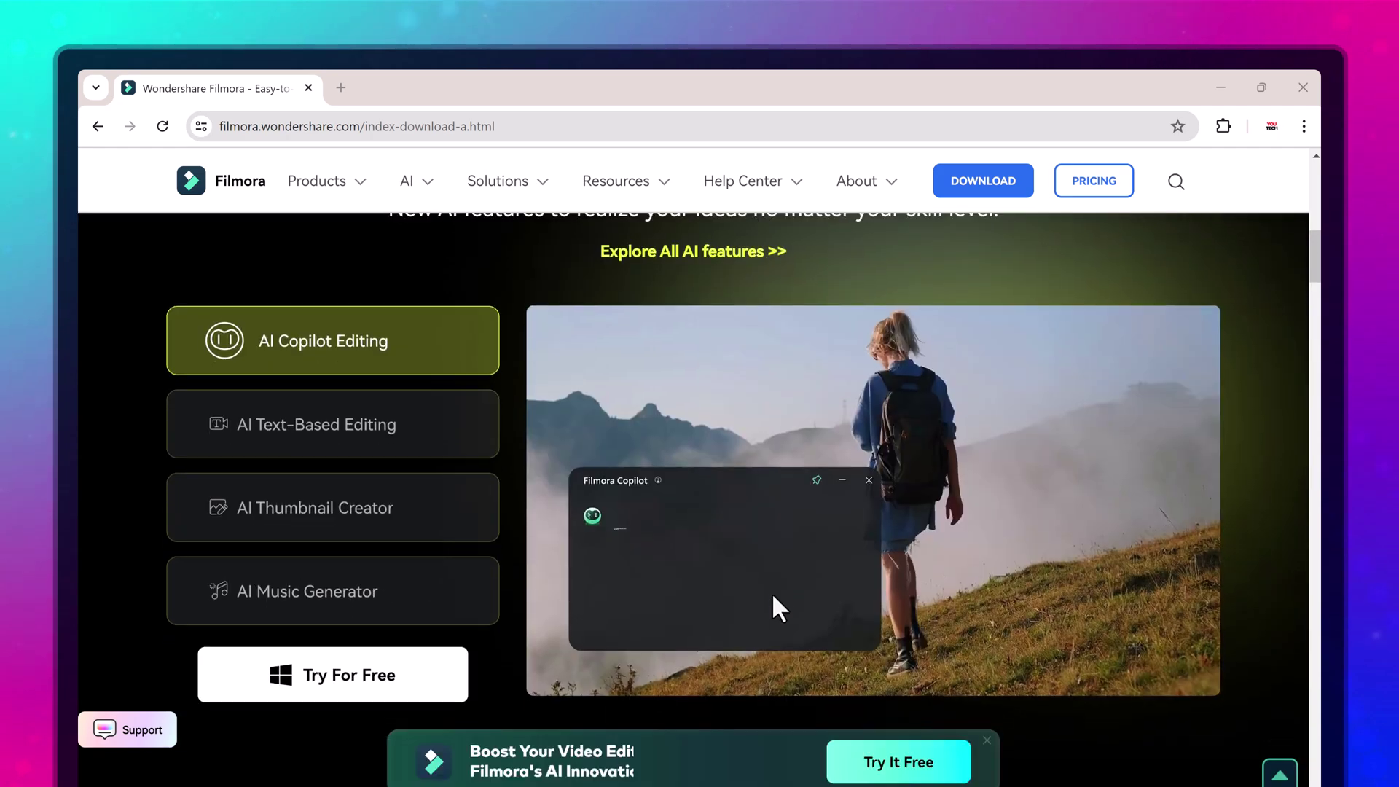
{"action": "scroll", "coordinate": [772, 593], "scroll_direction": "down", "scroll_amount": 3}
{"action": "scroll", "coordinate": [780, 612], "scroll_direction": "down", "scroll_amount": 10}
{"action": "scroll", "coordinate": [782, 617], "scroll_direction": "down", "scroll_amount": 6}
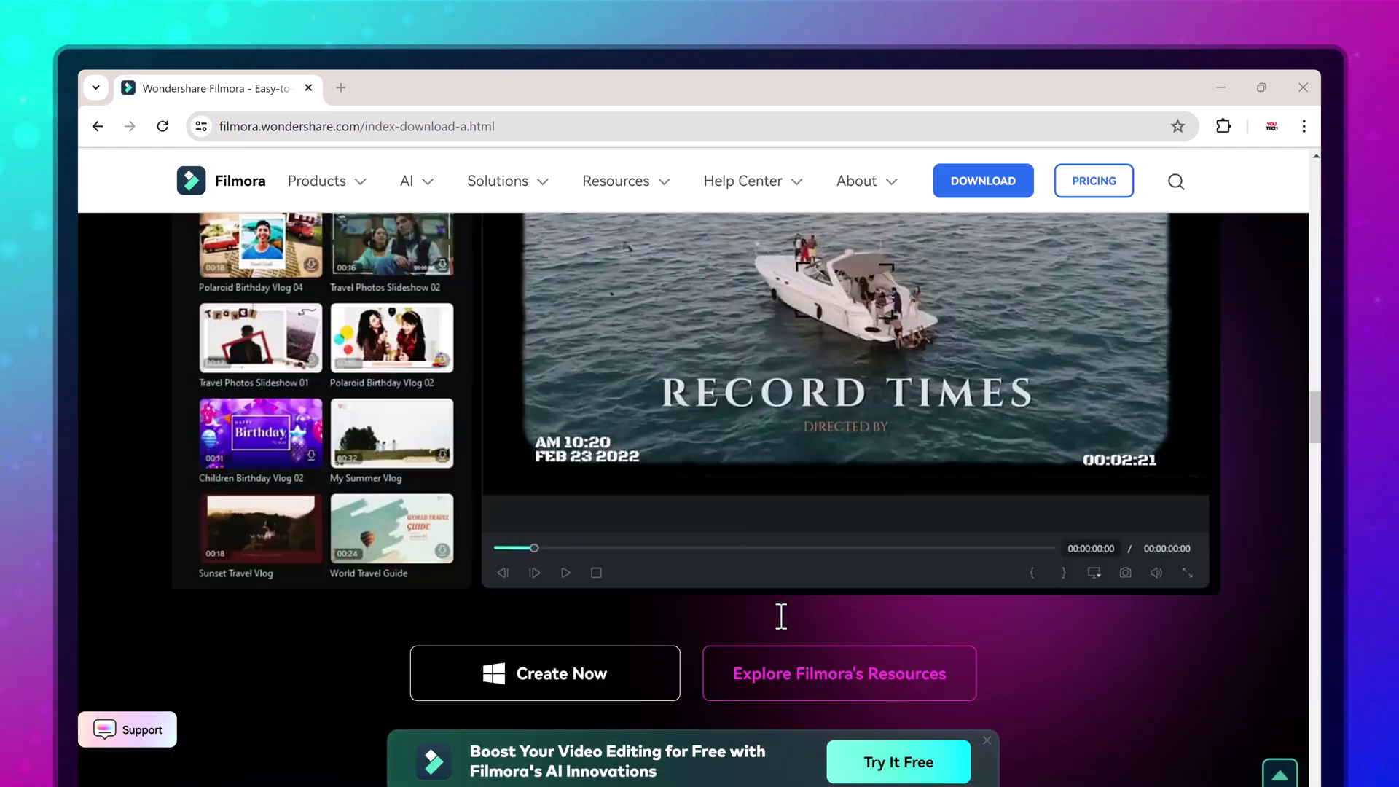
{"action": "scroll", "coordinate": [781, 617], "scroll_direction": "down", "scroll_amount": 6}
{"action": "scroll", "coordinate": [781, 618], "scroll_direction": "down", "scroll_amount": 2}
{"action": "scroll", "coordinate": [781, 616], "scroll_direction": "down", "scroll_amount": 1}
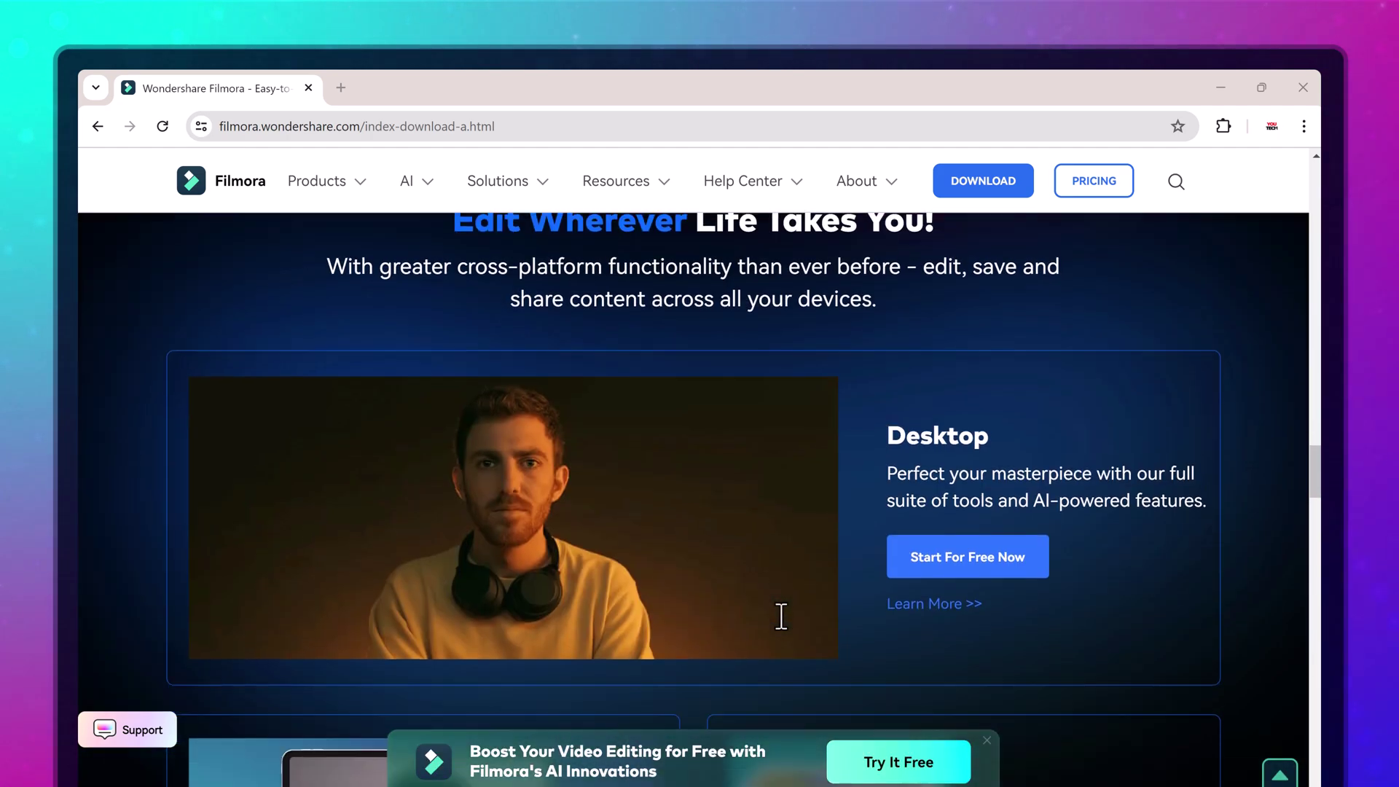
{"action": "scroll", "coordinate": [780, 617], "scroll_direction": "down", "scroll_amount": 1}
{"action": "scroll", "coordinate": [782, 615], "scroll_direction": "down", "scroll_amount": 2}
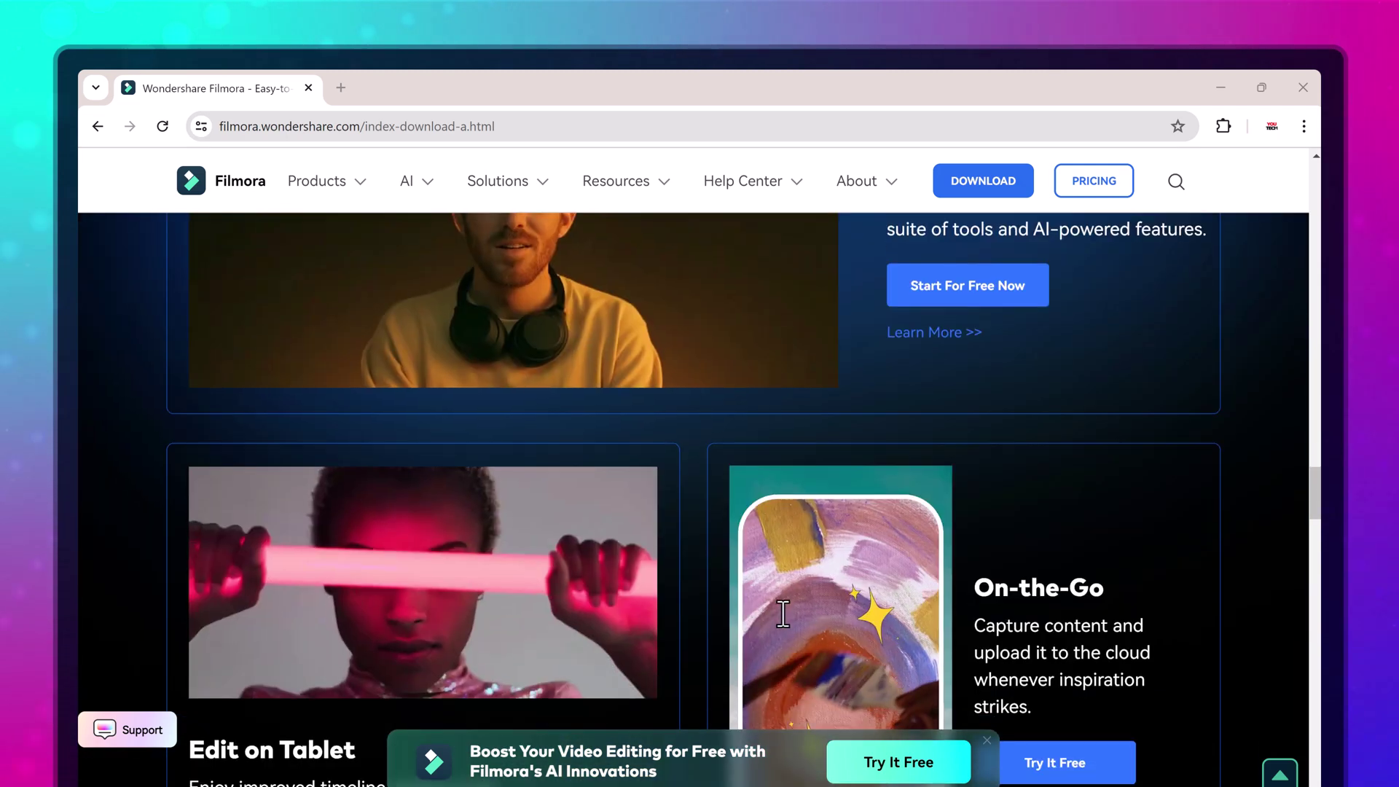
{"action": "scroll", "coordinate": [784, 614], "scroll_direction": "down", "scroll_amount": 2}
{"action": "scroll", "coordinate": [784, 612], "scroll_direction": "down", "scroll_amount": 1}
{"action": "scroll", "coordinate": [781, 611], "scroll_direction": "down", "scroll_amount": 3}
{"action": "scroll", "coordinate": [782, 610], "scroll_direction": "down", "scroll_amount": 2}
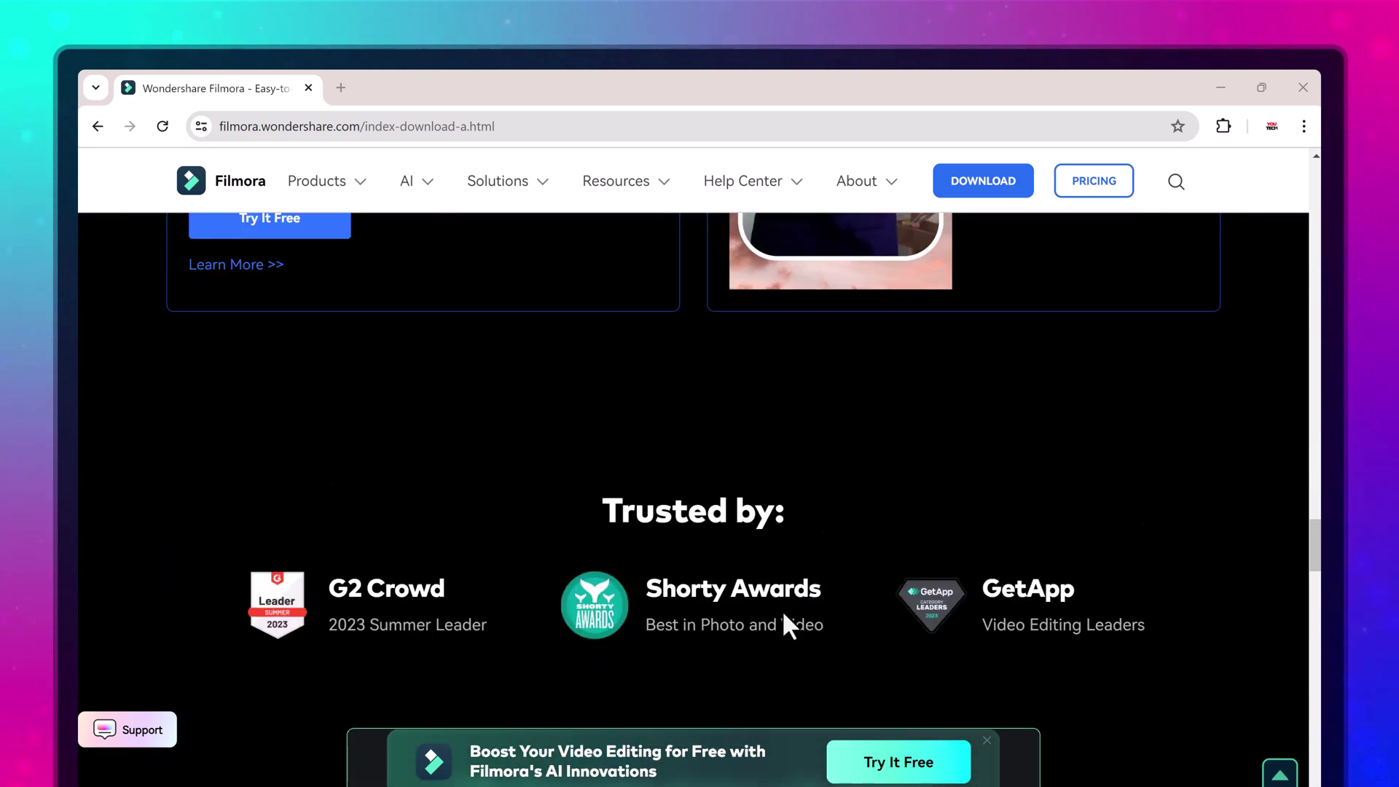
{"action": "scroll", "coordinate": [782, 610], "scroll_direction": "down", "scroll_amount": 2}
{"action": "scroll", "coordinate": [781, 610], "scroll_direction": "down", "scroll_amount": 1}
{"action": "scroll", "coordinate": [782, 610], "scroll_direction": "down", "scroll_amount": 4}
{"action": "scroll", "coordinate": [782, 610], "scroll_direction": "down", "scroll_amount": 1}
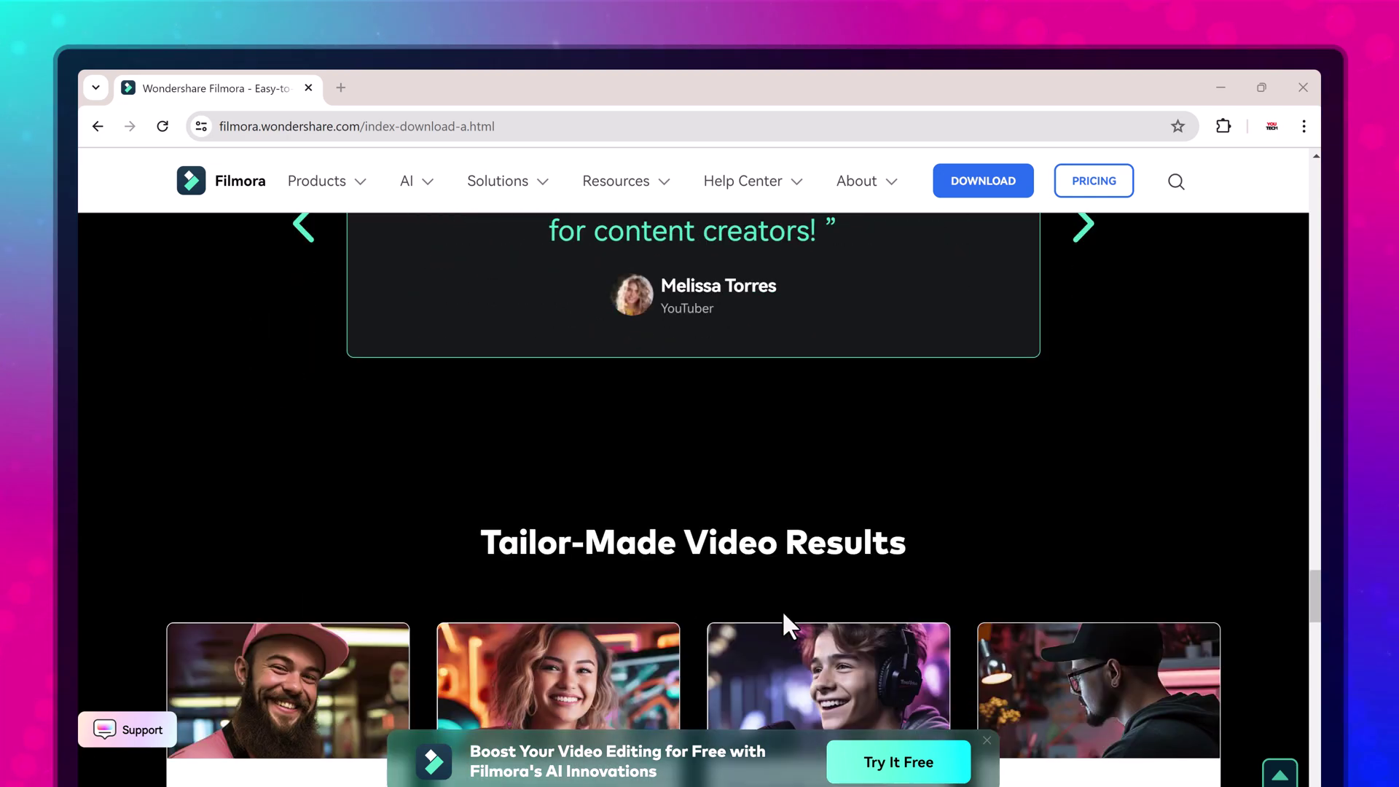
{"action": "scroll", "coordinate": [782, 610], "scroll_direction": "down", "scroll_amount": 2}
{"action": "scroll", "coordinate": [782, 611], "scroll_direction": "down", "scroll_amount": 2}
{"action": "scroll", "coordinate": [782, 610], "scroll_direction": "down", "scroll_amount": 1}
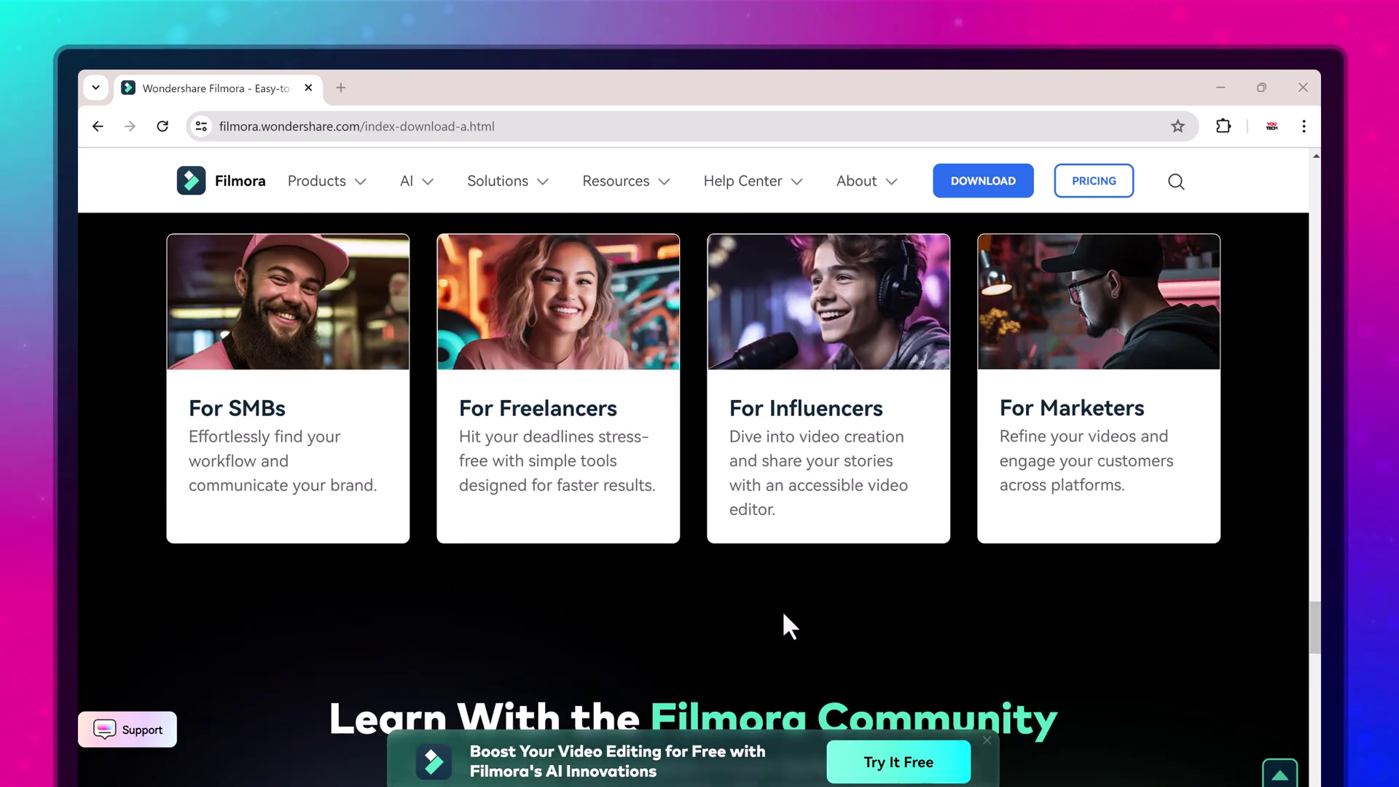
{"action": "scroll", "coordinate": [784, 616], "scroll_direction": "down", "scroll_amount": 3}
{"action": "scroll", "coordinate": [784, 616], "scroll_direction": "down", "scroll_amount": 5}
{"action": "scroll", "coordinate": [784, 616], "scroll_direction": "down", "scroll_amount": 5}
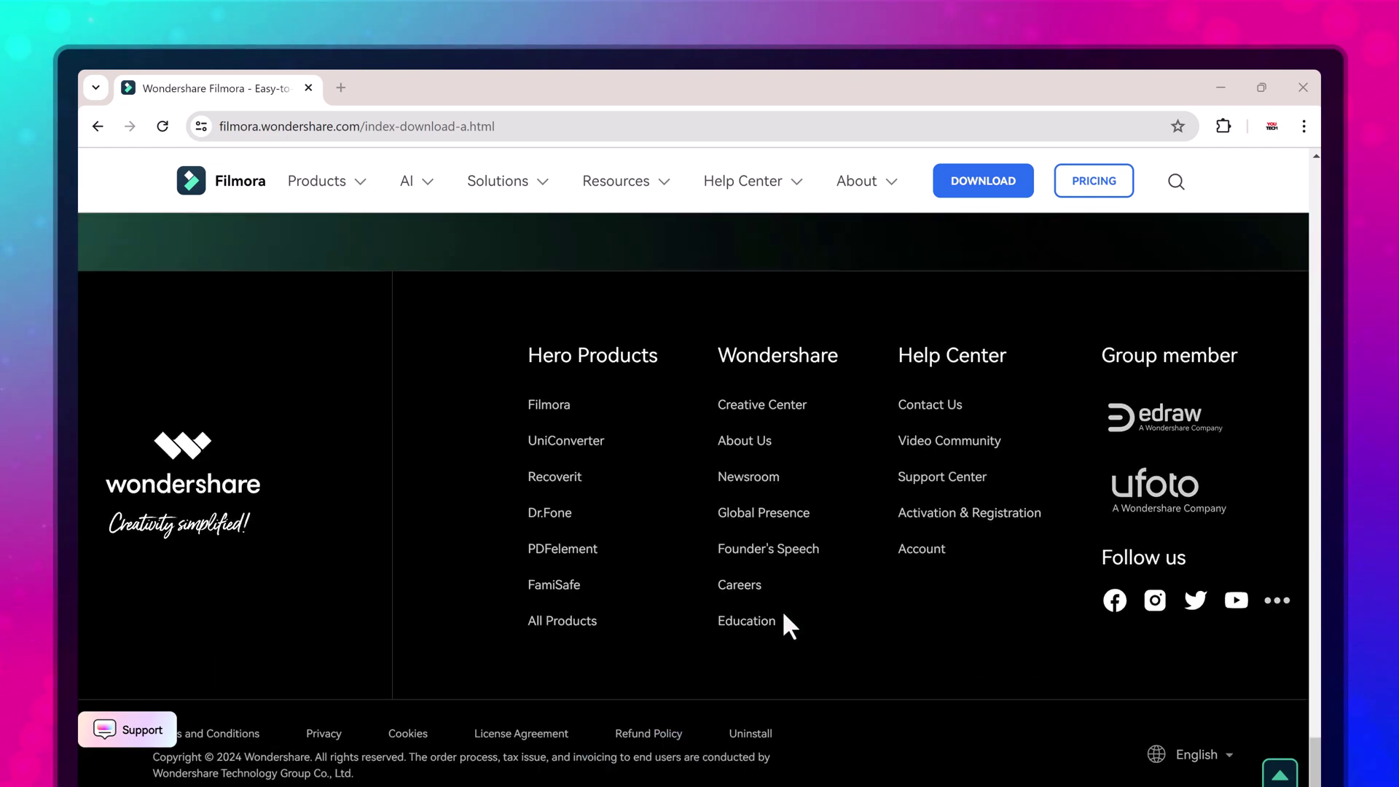
{"action": "scroll", "coordinate": [784, 615], "scroll_direction": "up", "scroll_amount": 5}
{"action": "scroll", "coordinate": [784, 614], "scroll_direction": "up", "scroll_amount": 5}
{"action": "scroll", "coordinate": [784, 615], "scroll_direction": "up", "scroll_amount": 5}
{"action": "scroll", "coordinate": [785, 614], "scroll_direction": "up", "scroll_amount": 5}
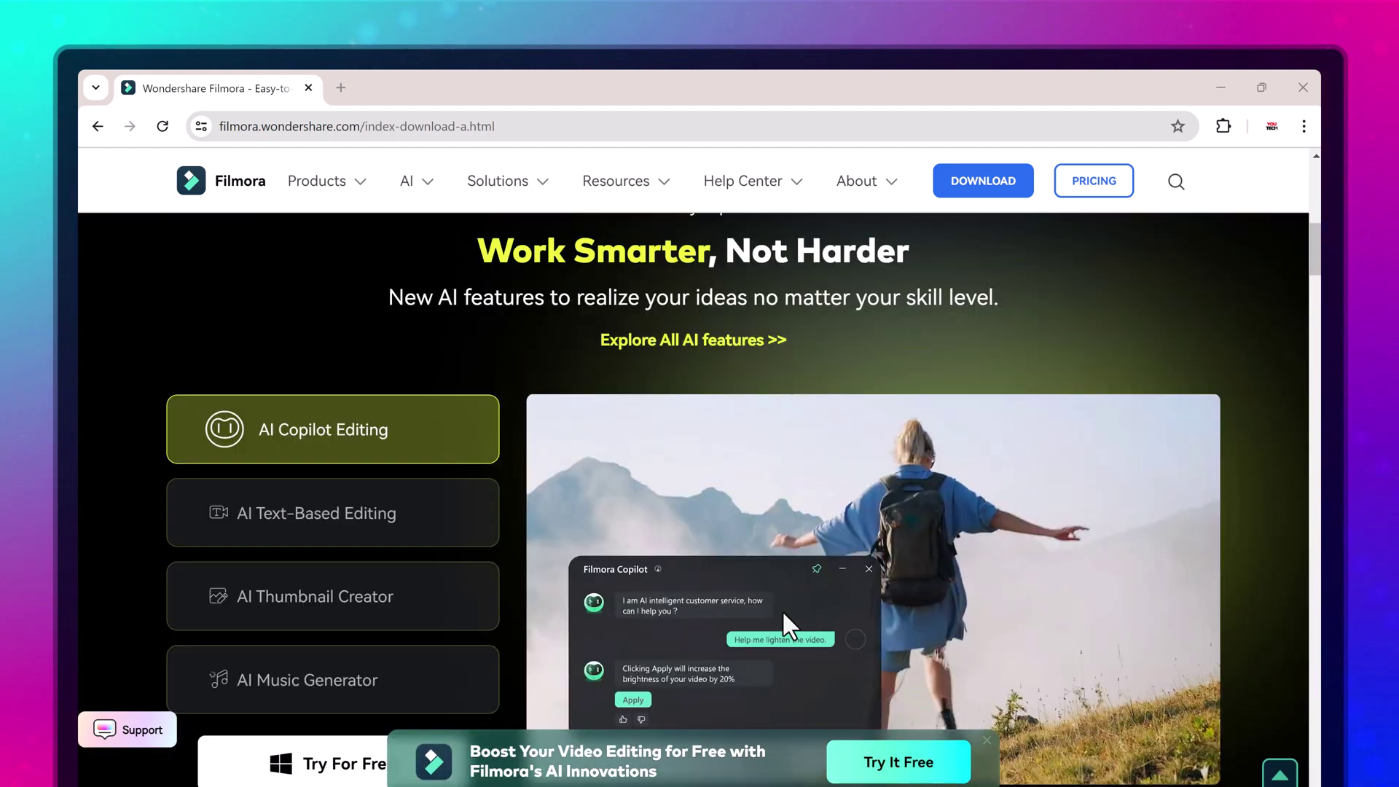
{"action": "scroll", "coordinate": [782, 611], "scroll_direction": "up", "scroll_amount": 10}
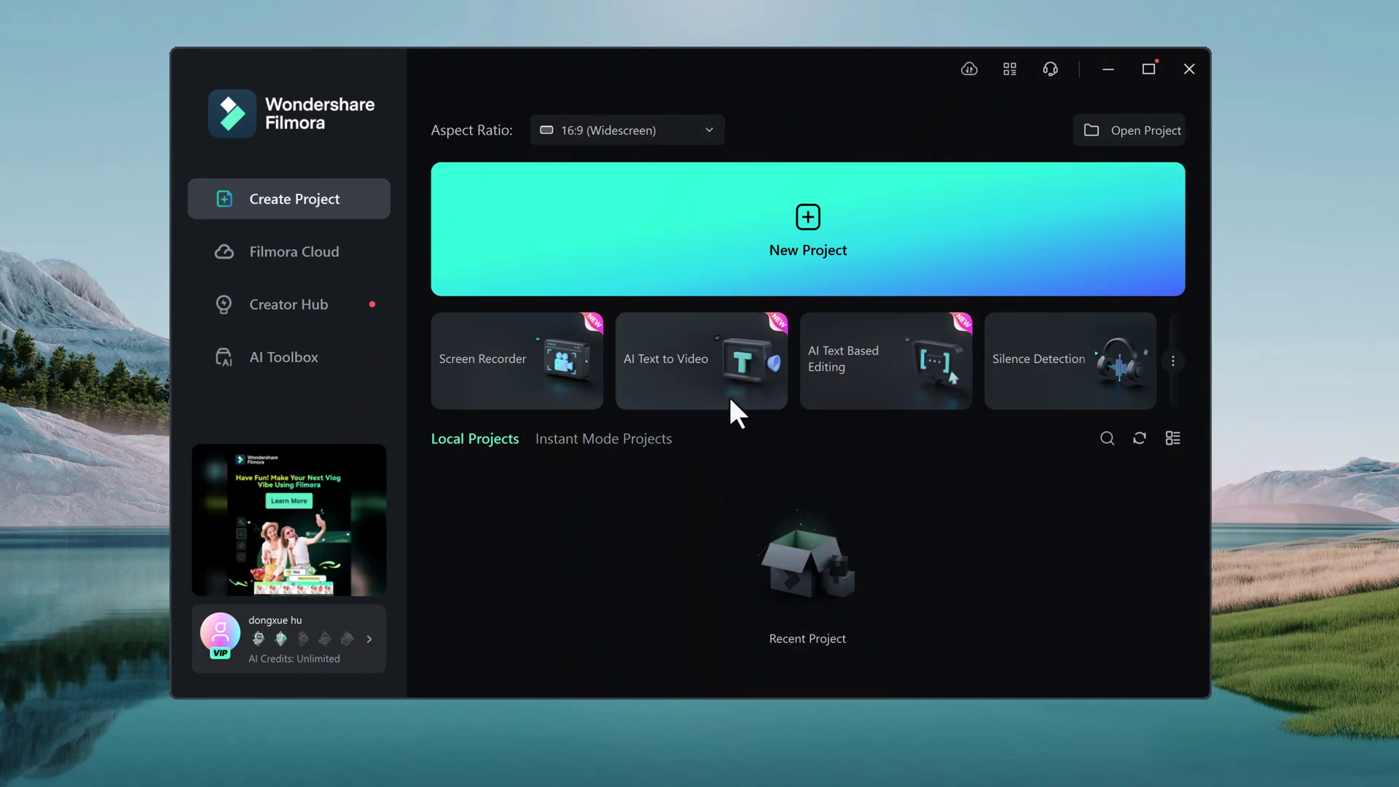
{"action": "scroll", "coordinate": [1041, 394], "scroll_direction": "down", "scroll_amount": 3}
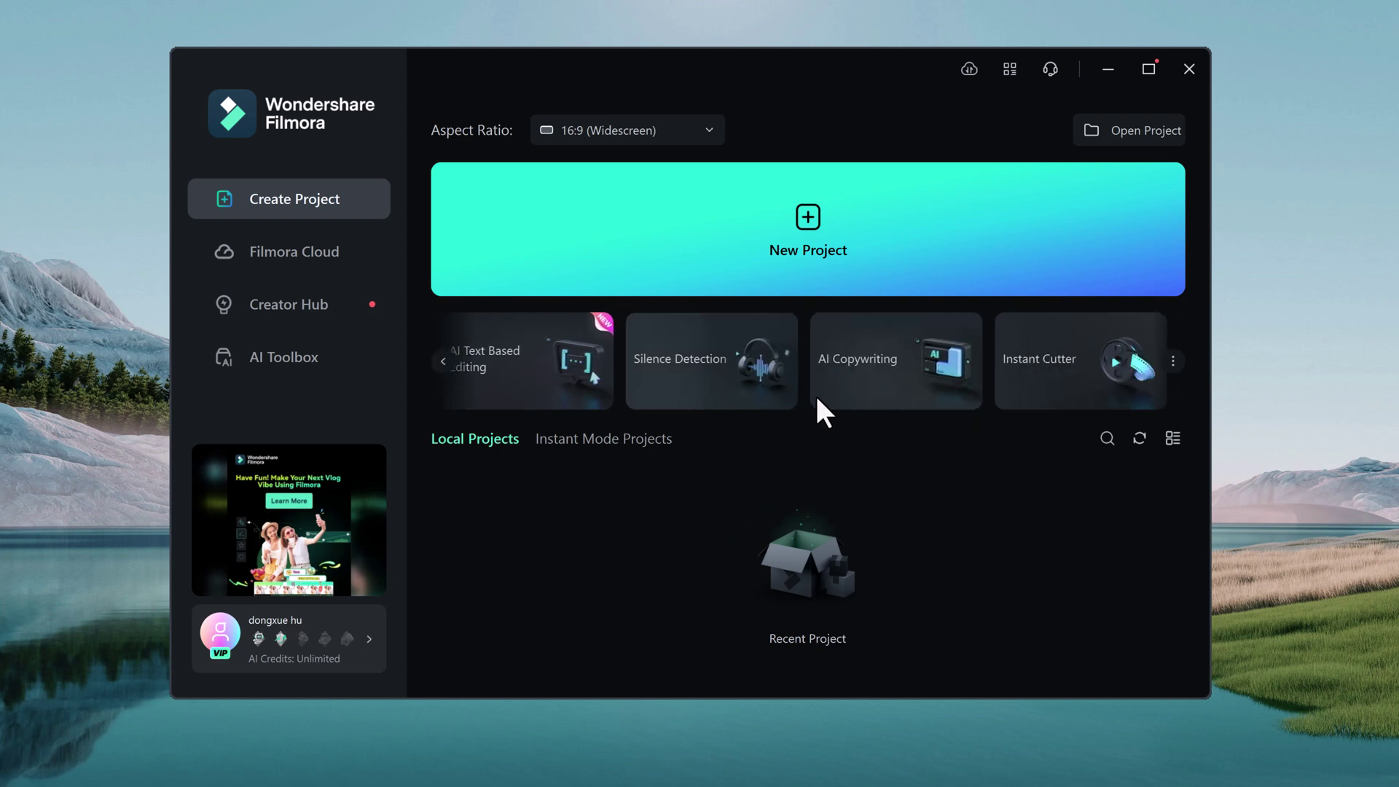
{"action": "scroll", "coordinate": [765, 393], "scroll_direction": "down", "scroll_amount": 1}
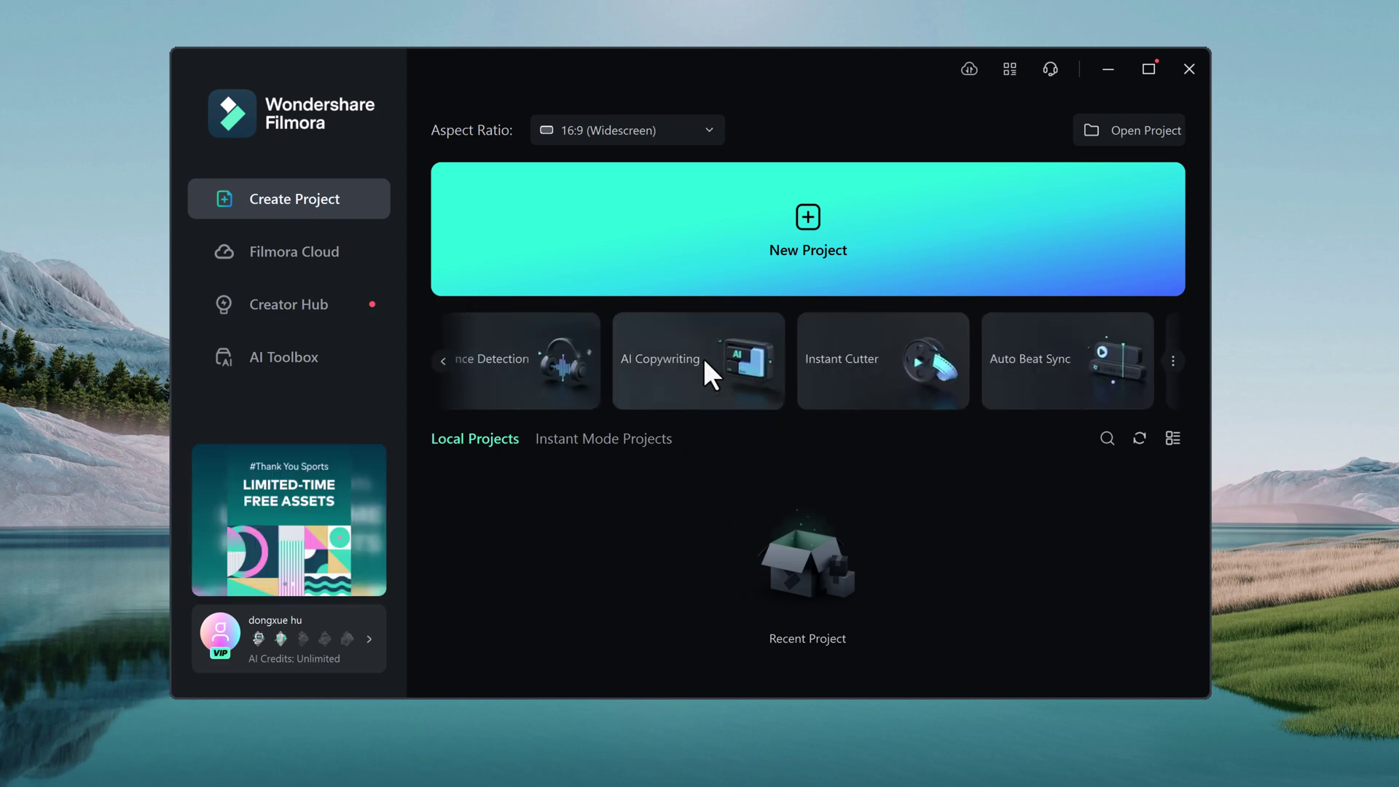
{"action": "mouse_move", "coordinate": [698, 362]}
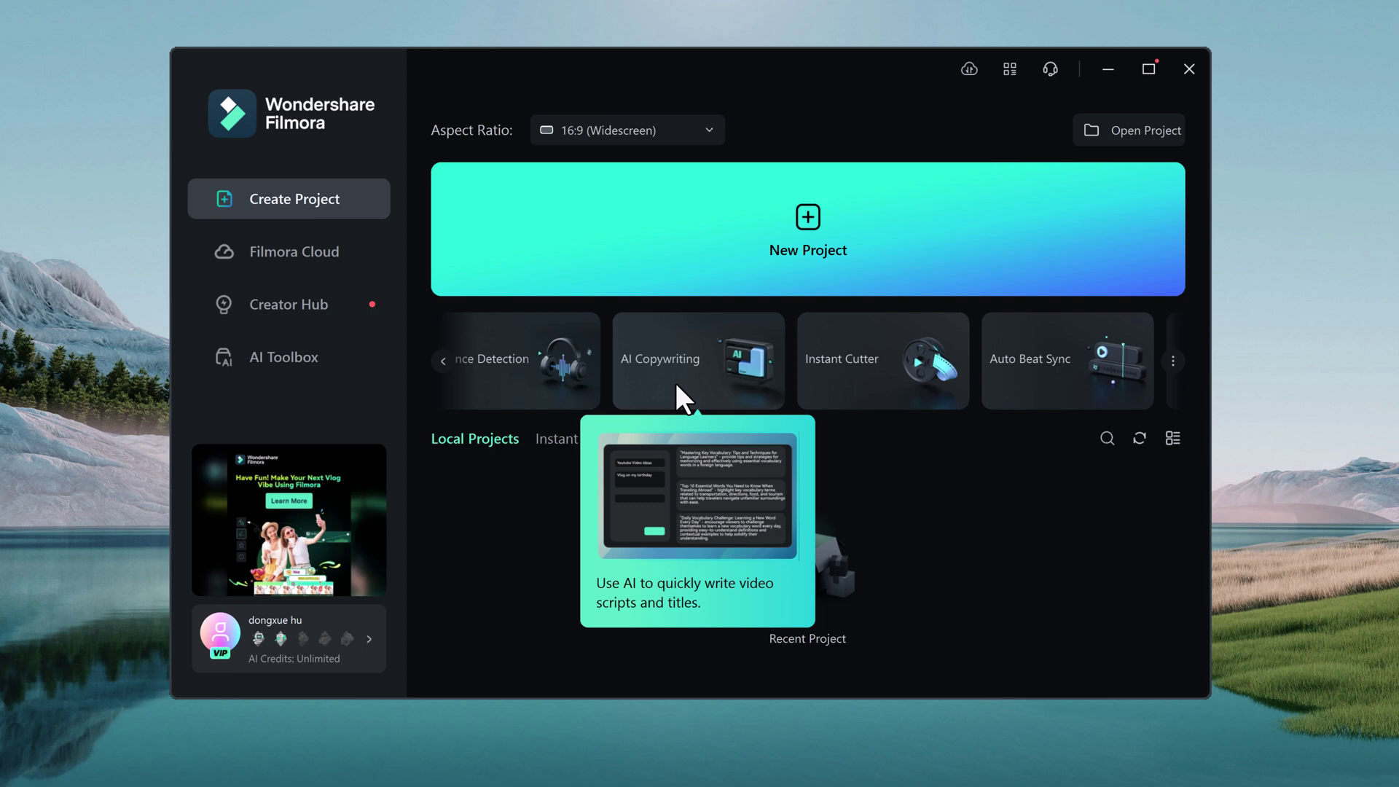
Step: Generate a Video Oral Script for the topic 'Write youtube video on social media marketing'
{"action": "left_click", "coordinate": [676, 386]}
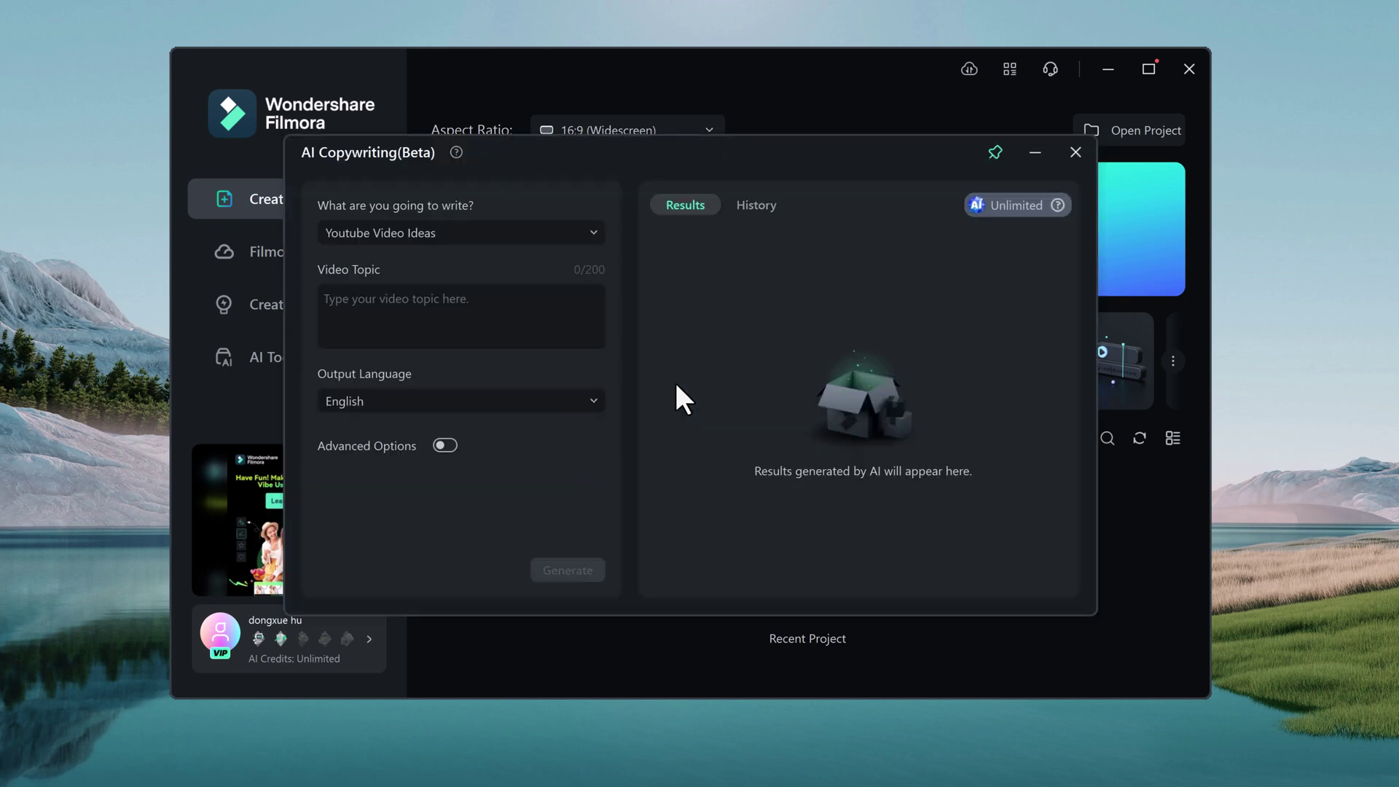
{"action": "left_click", "coordinate": [570, 227]}
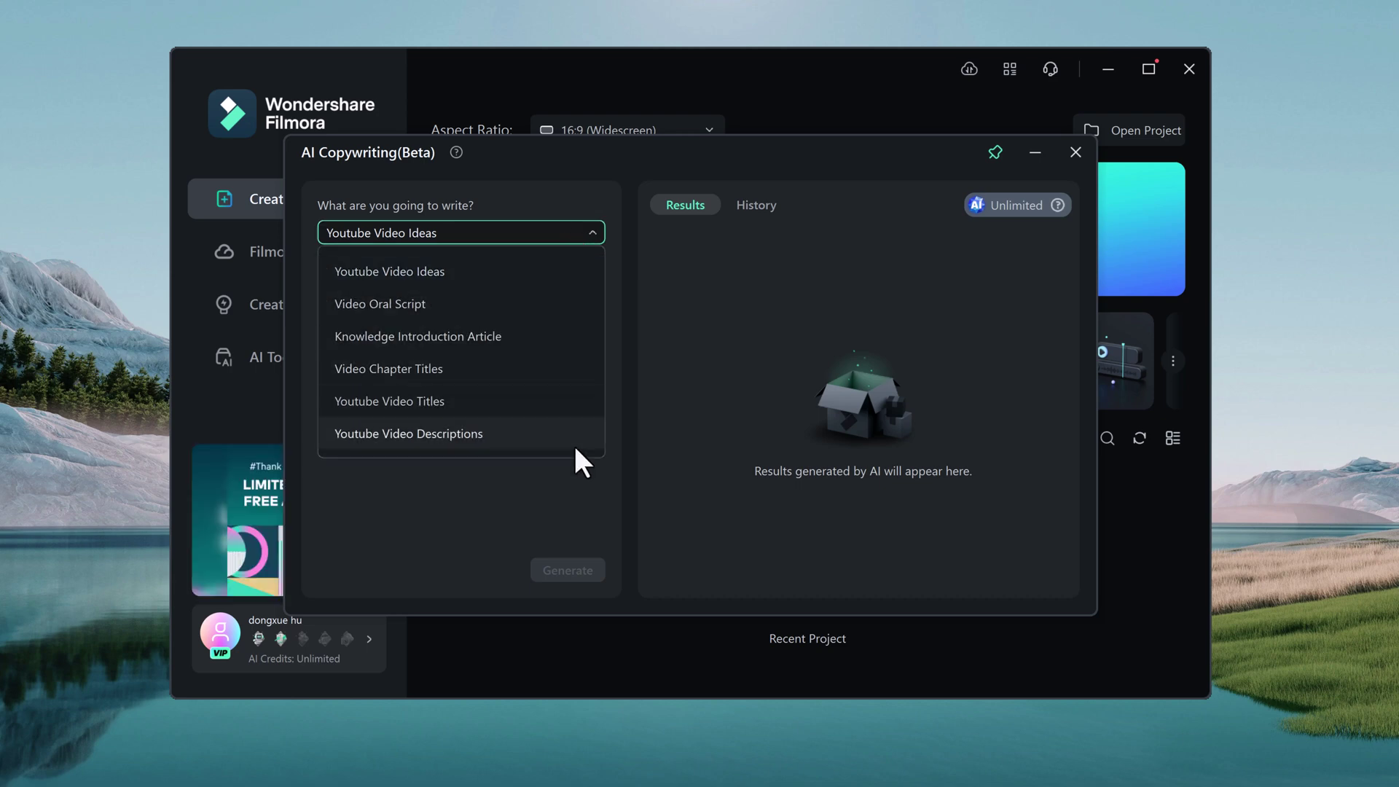
{"action": "left_click", "coordinate": [521, 305]}
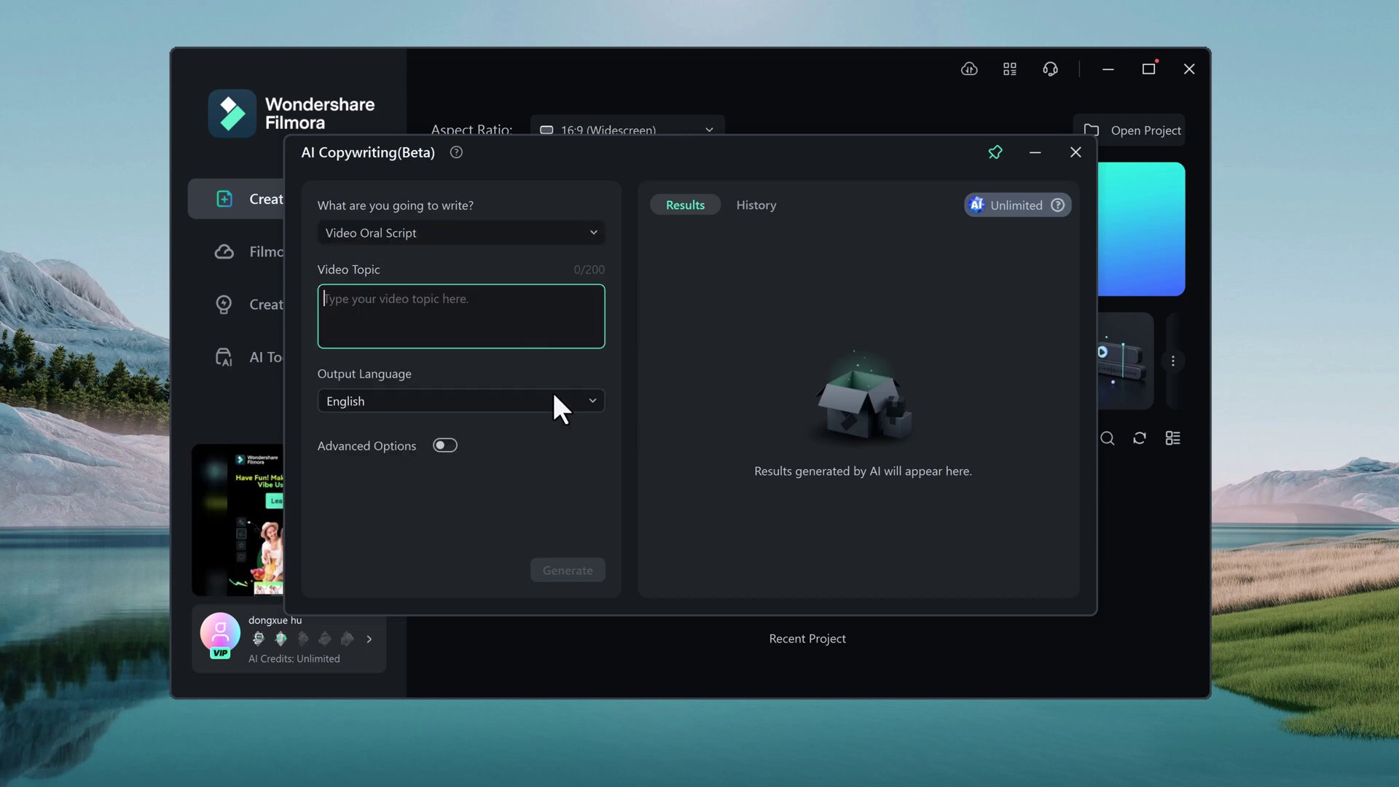
{"action": "type", "text": "Write youtube v"}
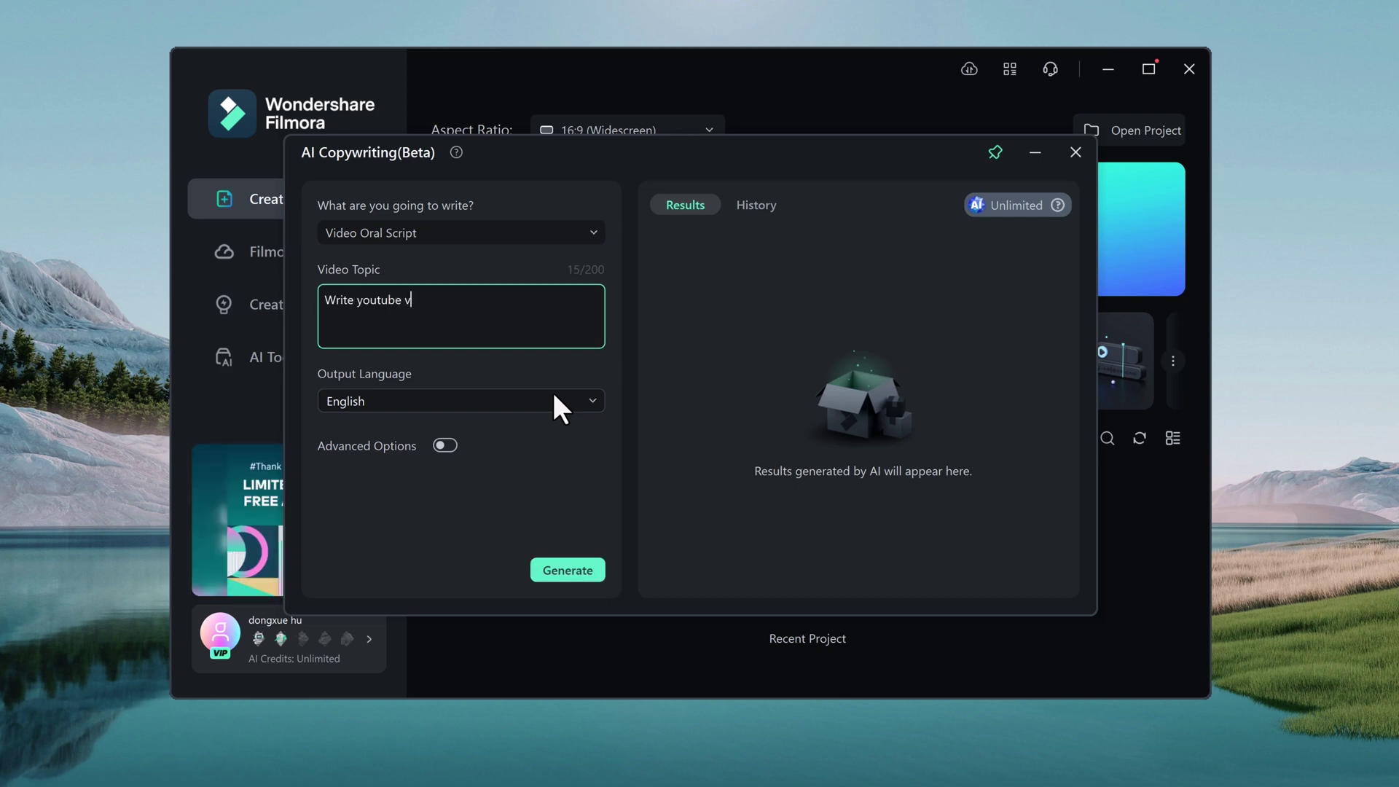
{"action": "type", "text": "ideo on"}
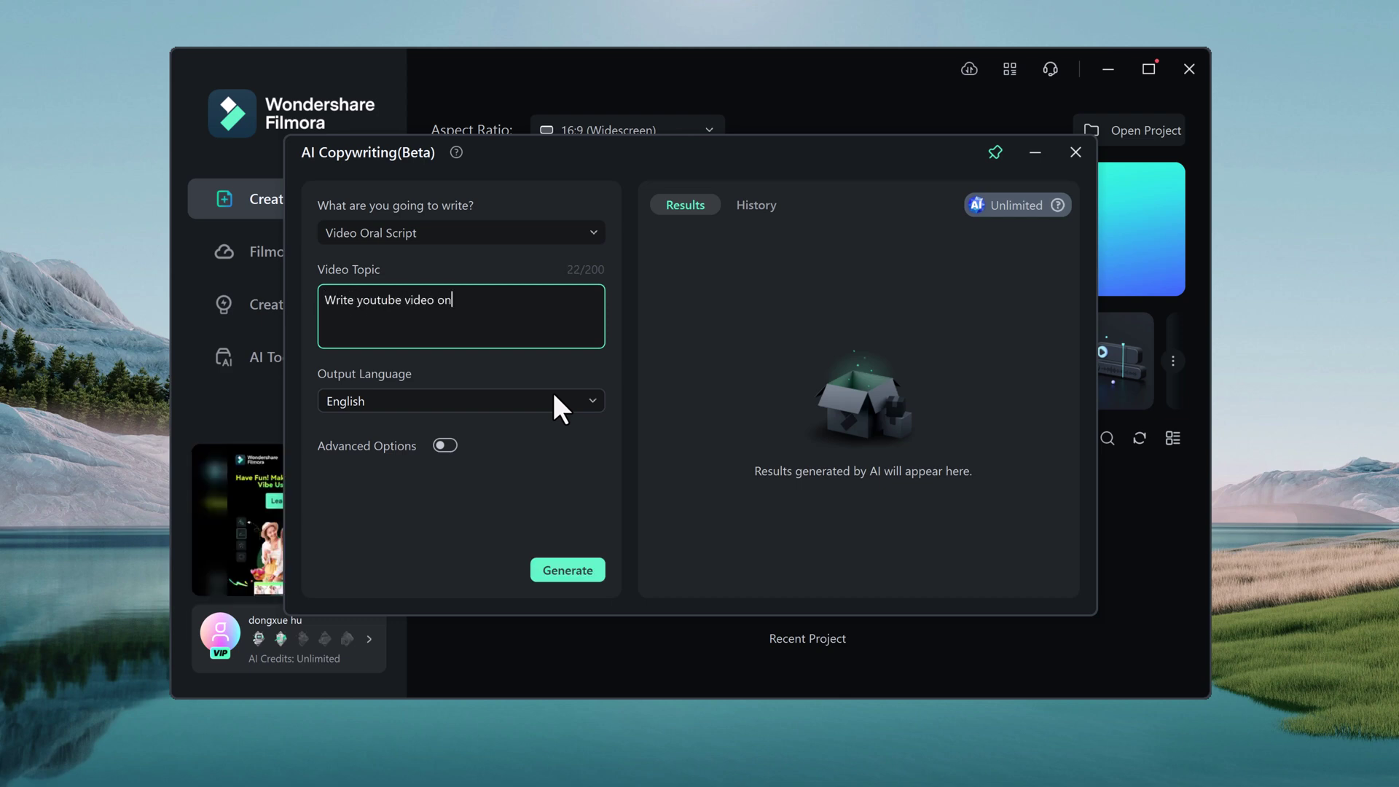
{"action": "type", "text": " social media marketi"}
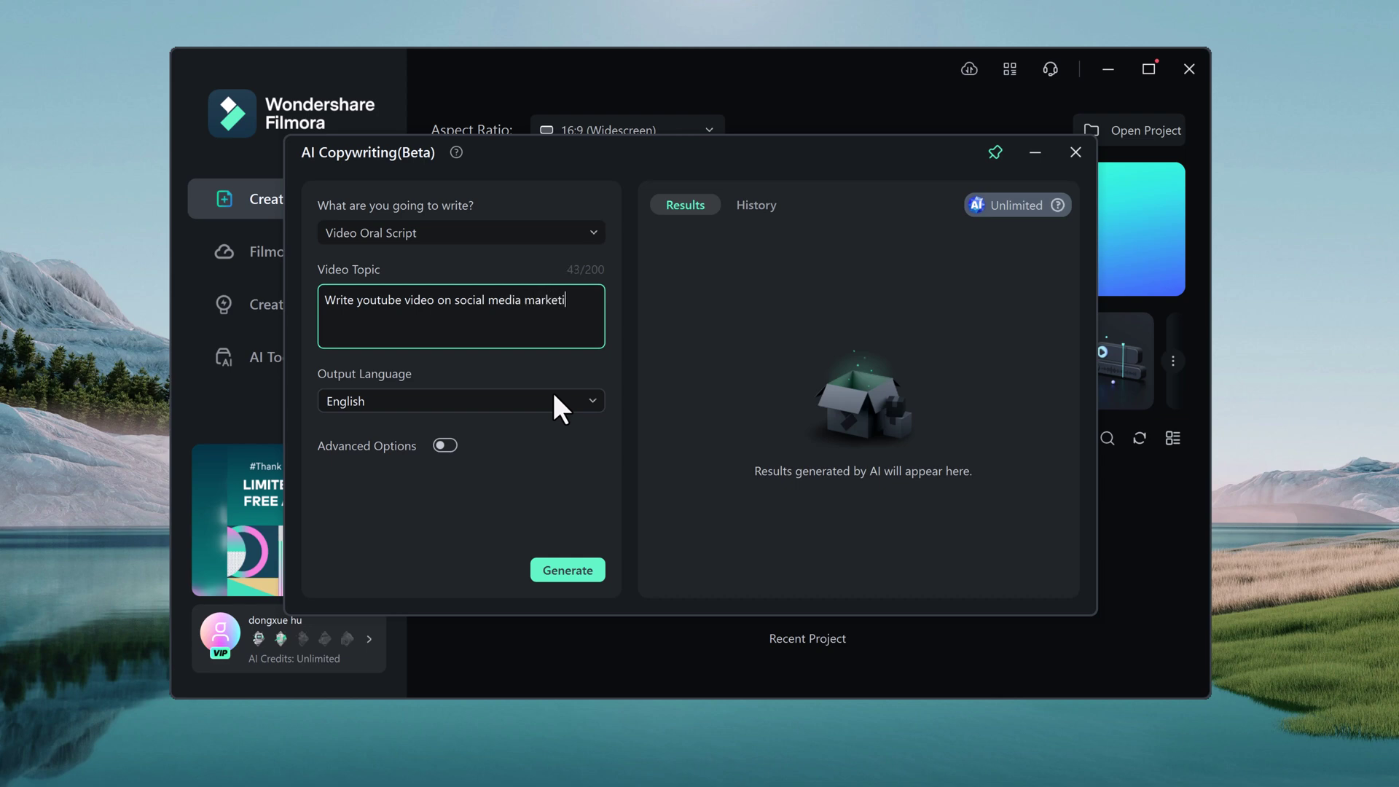
{"action": "type", "text": "ng"}
{"action": "left_click", "coordinate": [576, 570]}
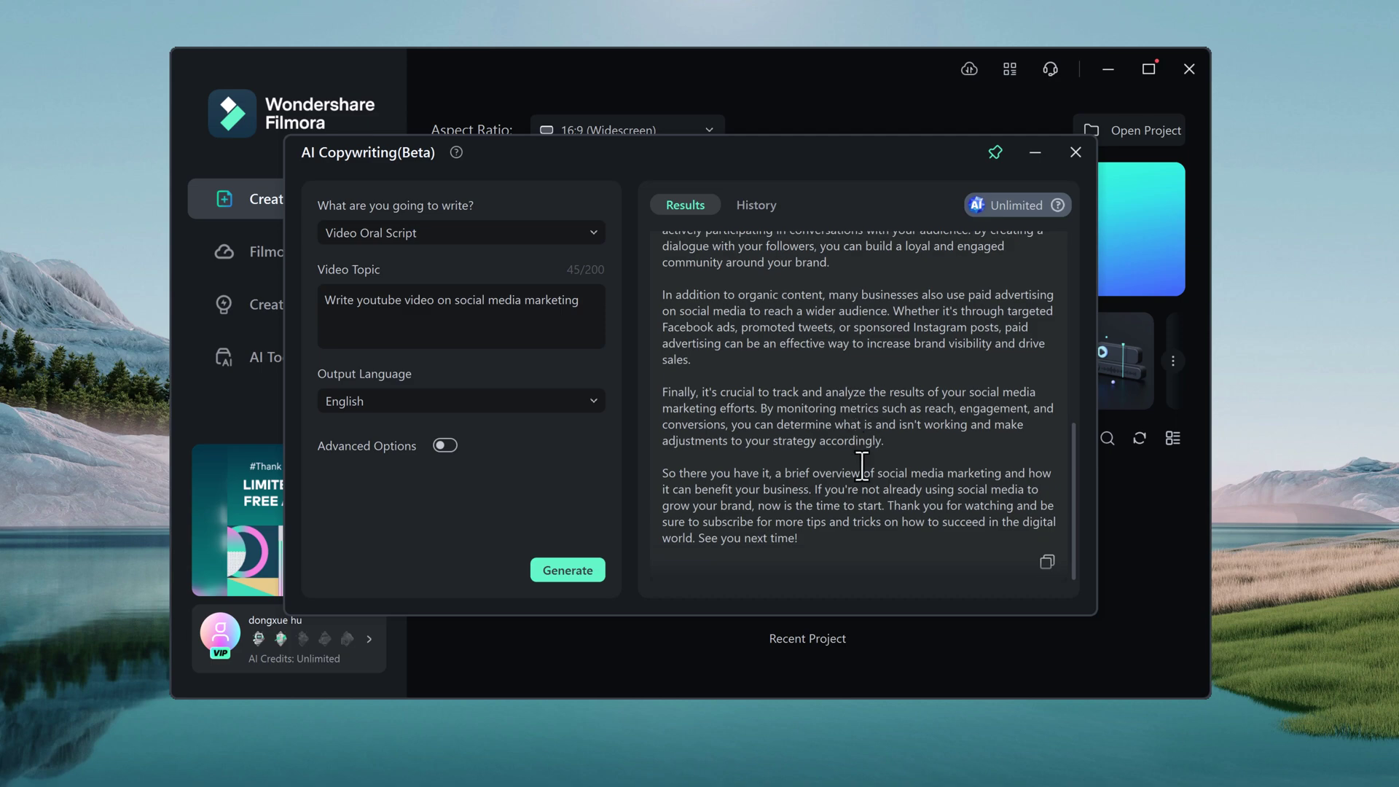
Step: Look over the generated script and copy all of it to the clipboard
{"action": "scroll", "coordinate": [865, 481], "scroll_direction": "up", "scroll_amount": 3}
{"action": "scroll", "coordinate": [865, 481], "scroll_direction": "up", "scroll_amount": 3}
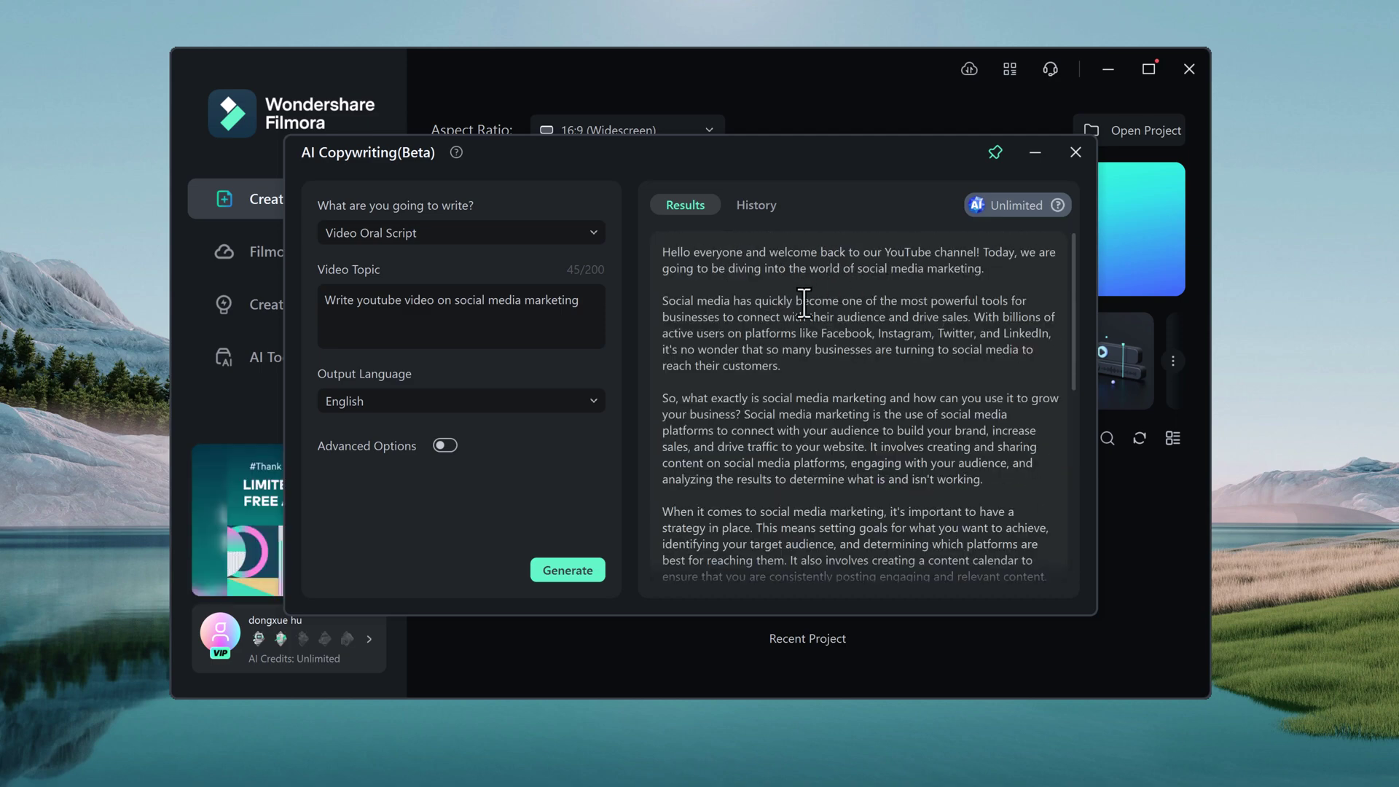
{"action": "scroll", "coordinate": [900, 435], "scroll_direction": "down", "scroll_amount": 10}
{"action": "scroll", "coordinate": [949, 482], "scroll_direction": "down", "scroll_amount": 5}
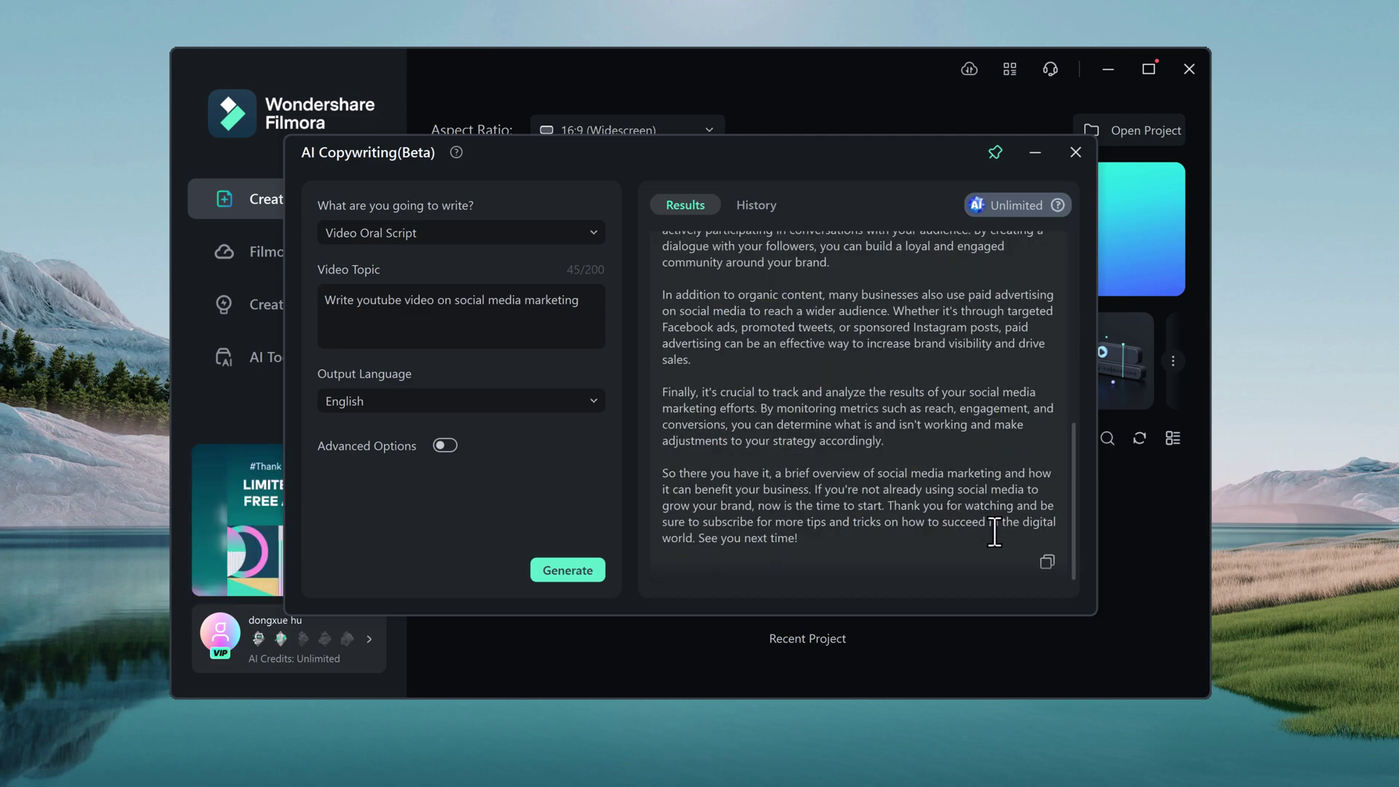
{"action": "left_click", "coordinate": [1048, 562]}
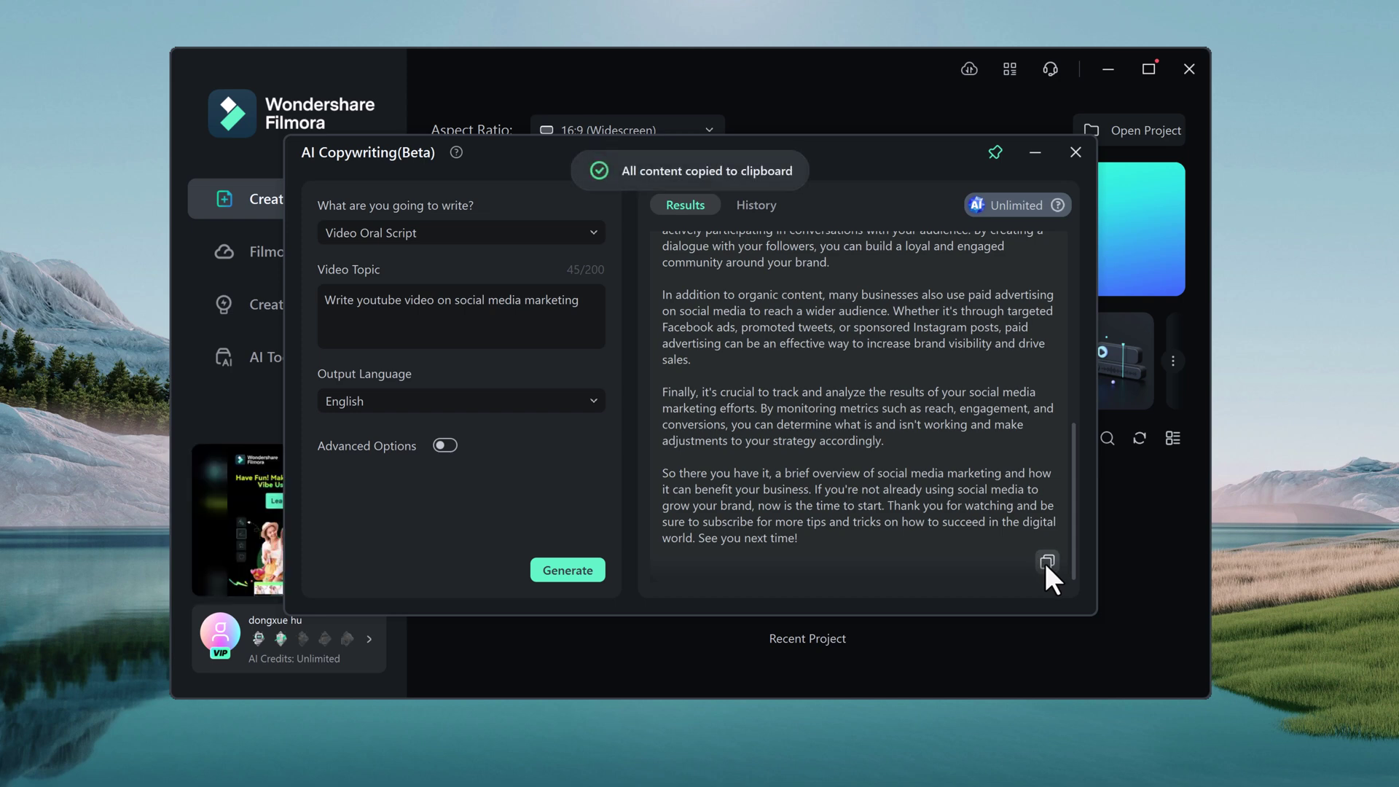
{"action": "left_click", "coordinate": [1077, 152]}
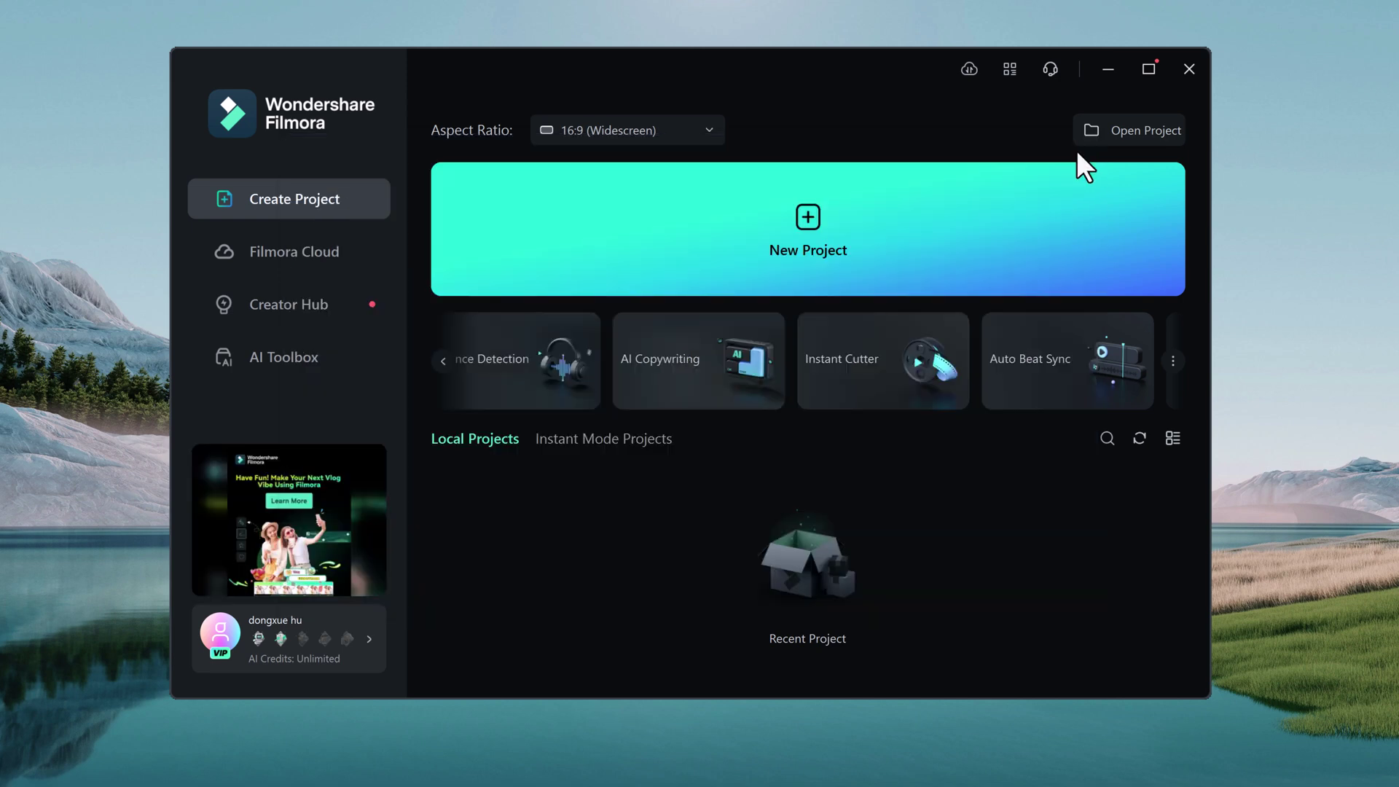
{"action": "left_click", "coordinate": [443, 361]}
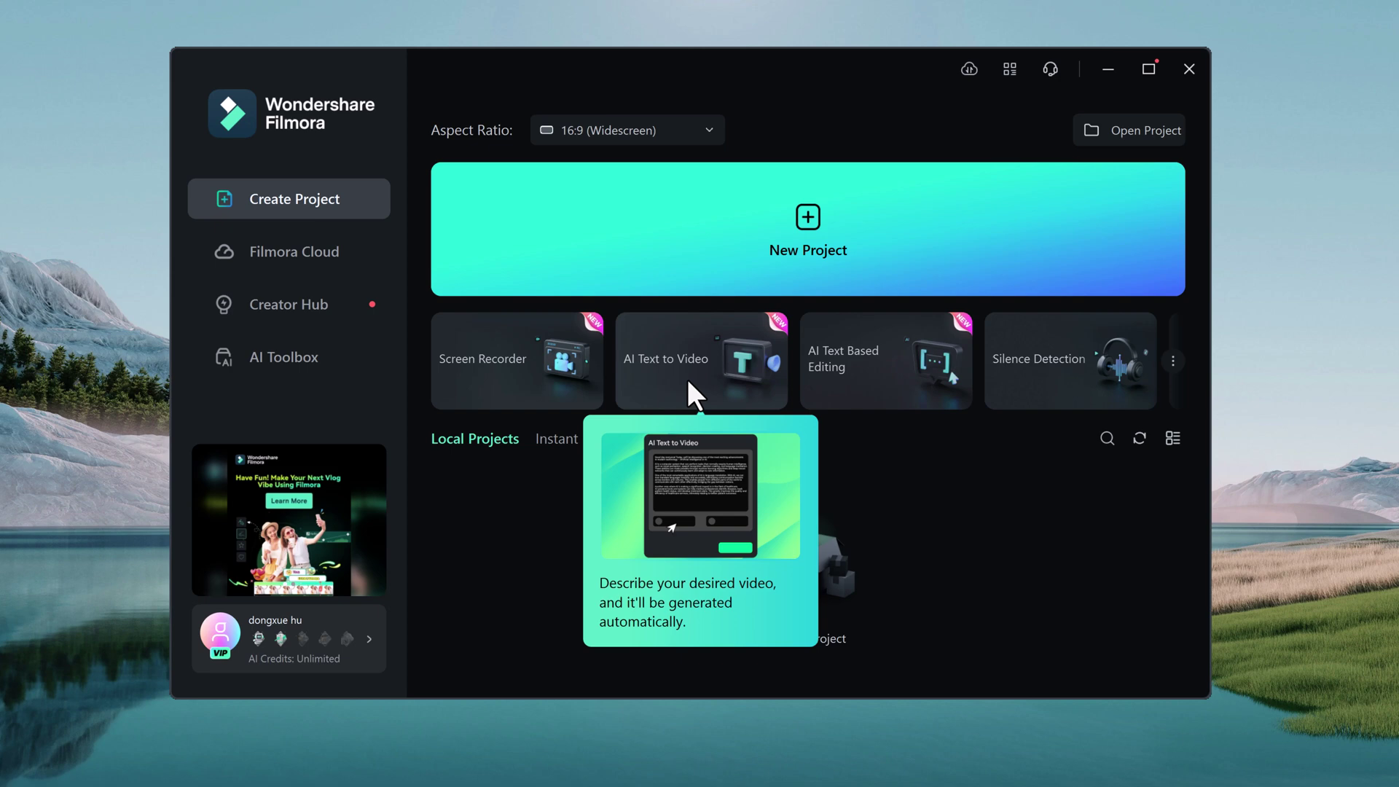
Step: Paste the script into AI Text to Video, ending with 'Thanks for watching, like and subscribe my channel'
{"action": "left_click", "coordinate": [687, 380]}
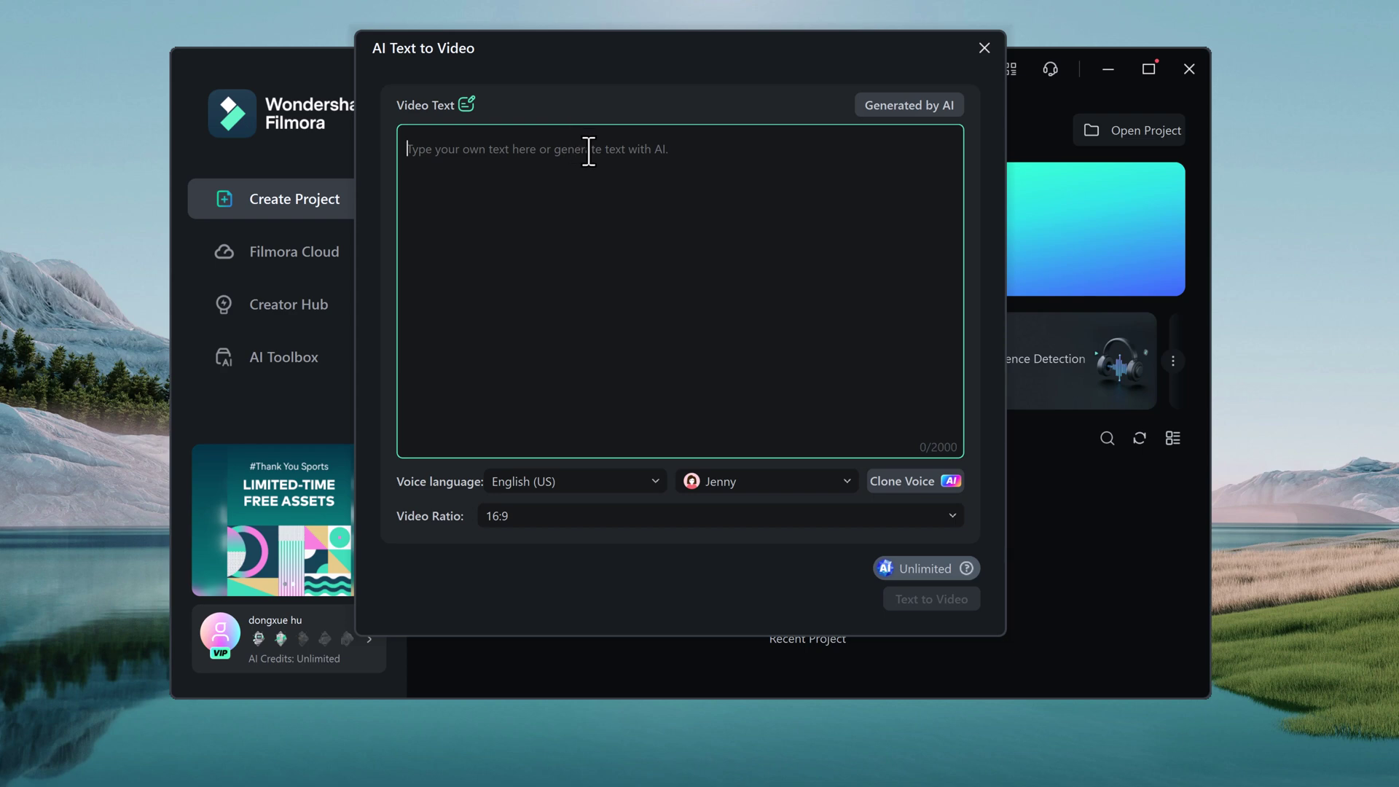
{"action": "key", "text": "ctrl+v"}
{"action": "left_click_drag", "start_coordinate": [904, 430], "coordinate": [397, 408]}
{"action": "key", "text": "BackSpace"}
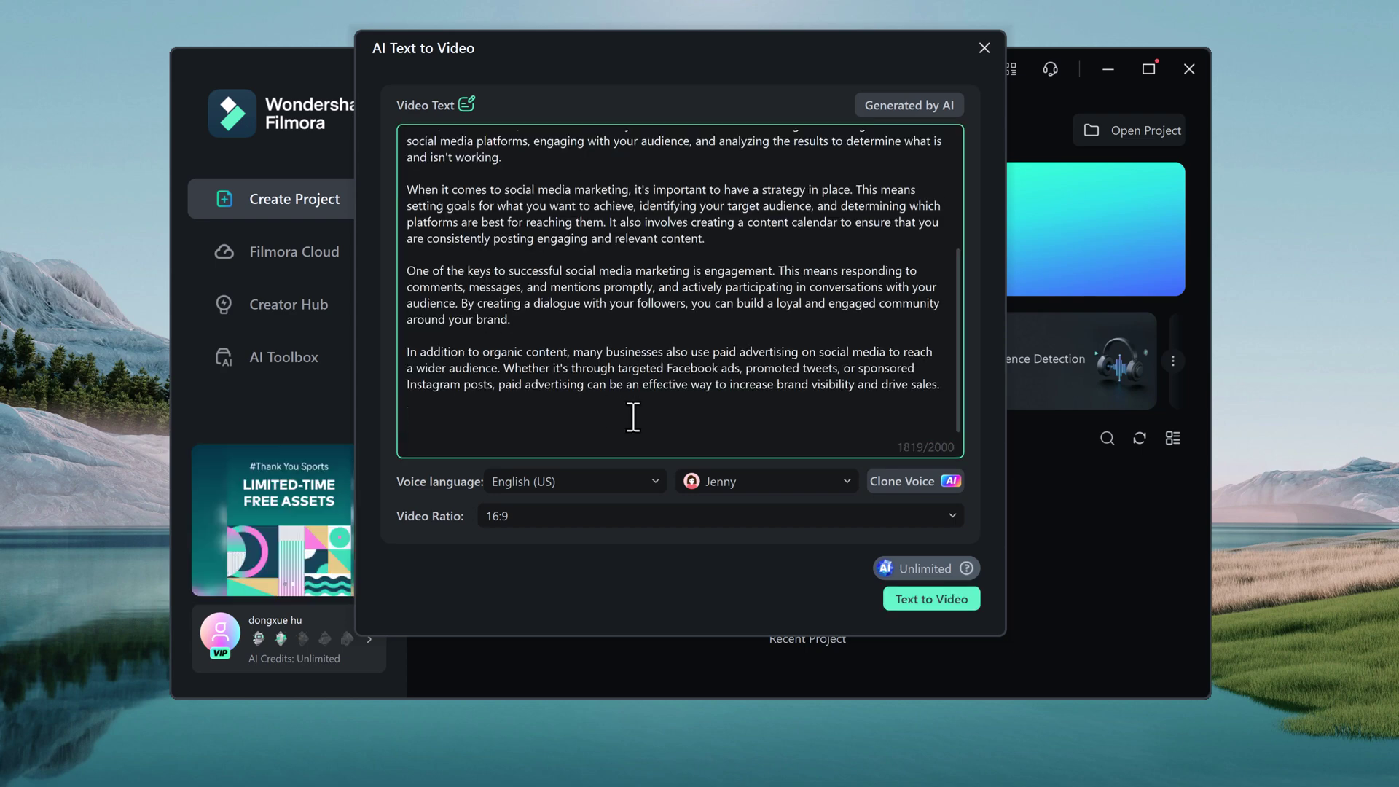
{"action": "left_click_drag", "start_coordinate": [406, 351], "coordinate": [995, 378]}
{"action": "key", "text": "BackSpace"}
{"action": "type", "text": "Thanks for watching"}
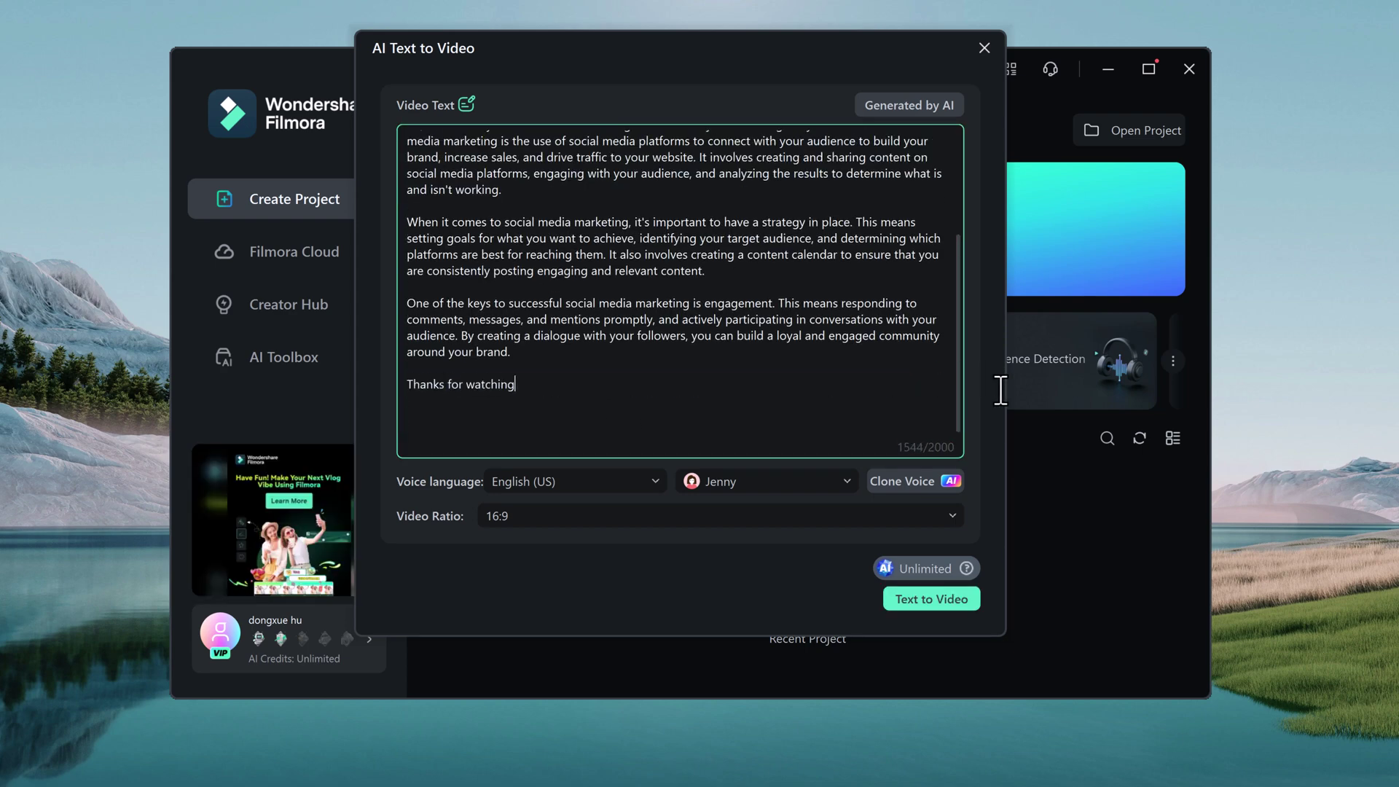
{"action": "type", "text": ", like and subscribe my channel."}
Step: Keep English (US) narration and the 16:9 ratio, then generate the video
{"action": "scroll", "coordinate": [513, 175], "scroll_direction": "up", "scroll_amount": 5}
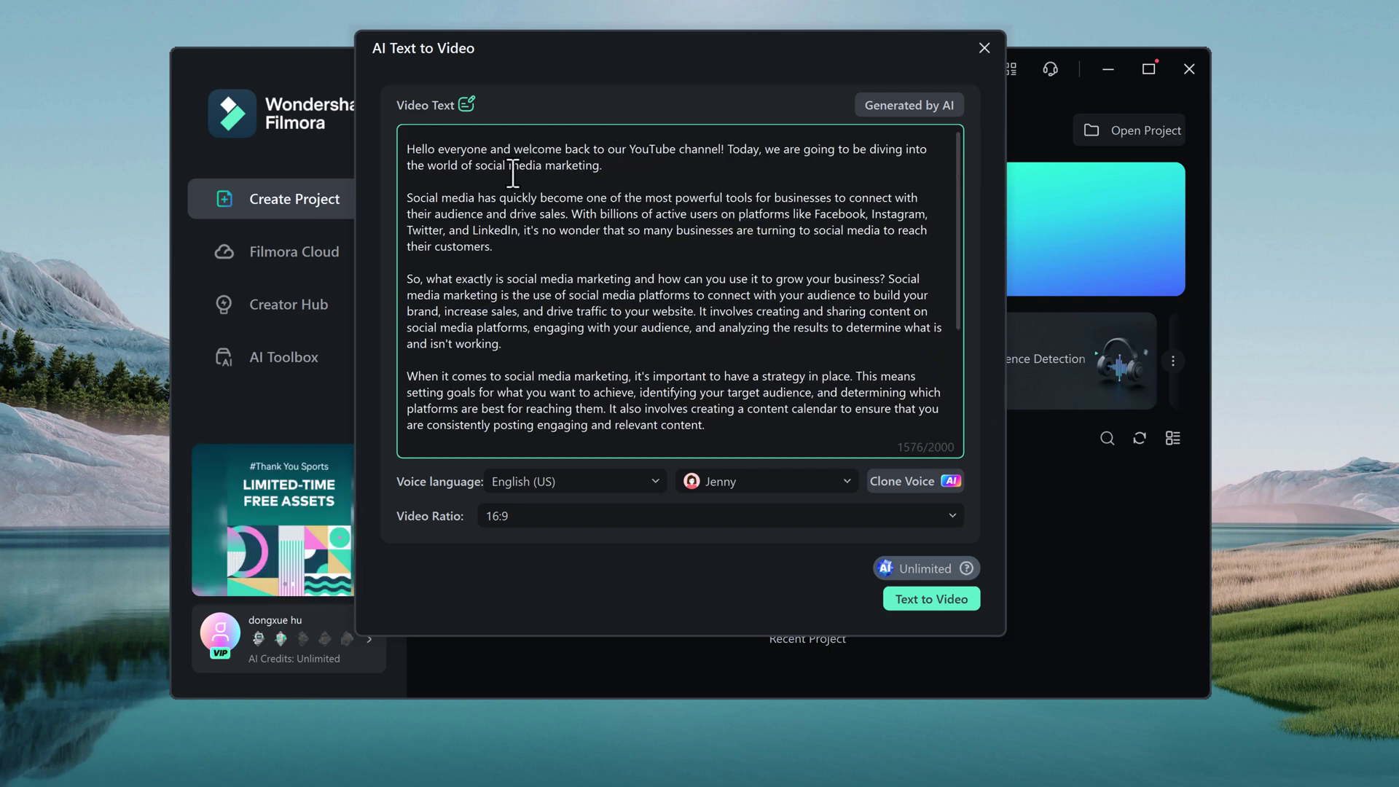
{"action": "scroll", "coordinate": [513, 174], "scroll_direction": "down", "scroll_amount": 2}
{"action": "scroll", "coordinate": [669, 372], "scroll_direction": "down", "scroll_amount": 2}
{"action": "left_click", "coordinate": [643, 482]}
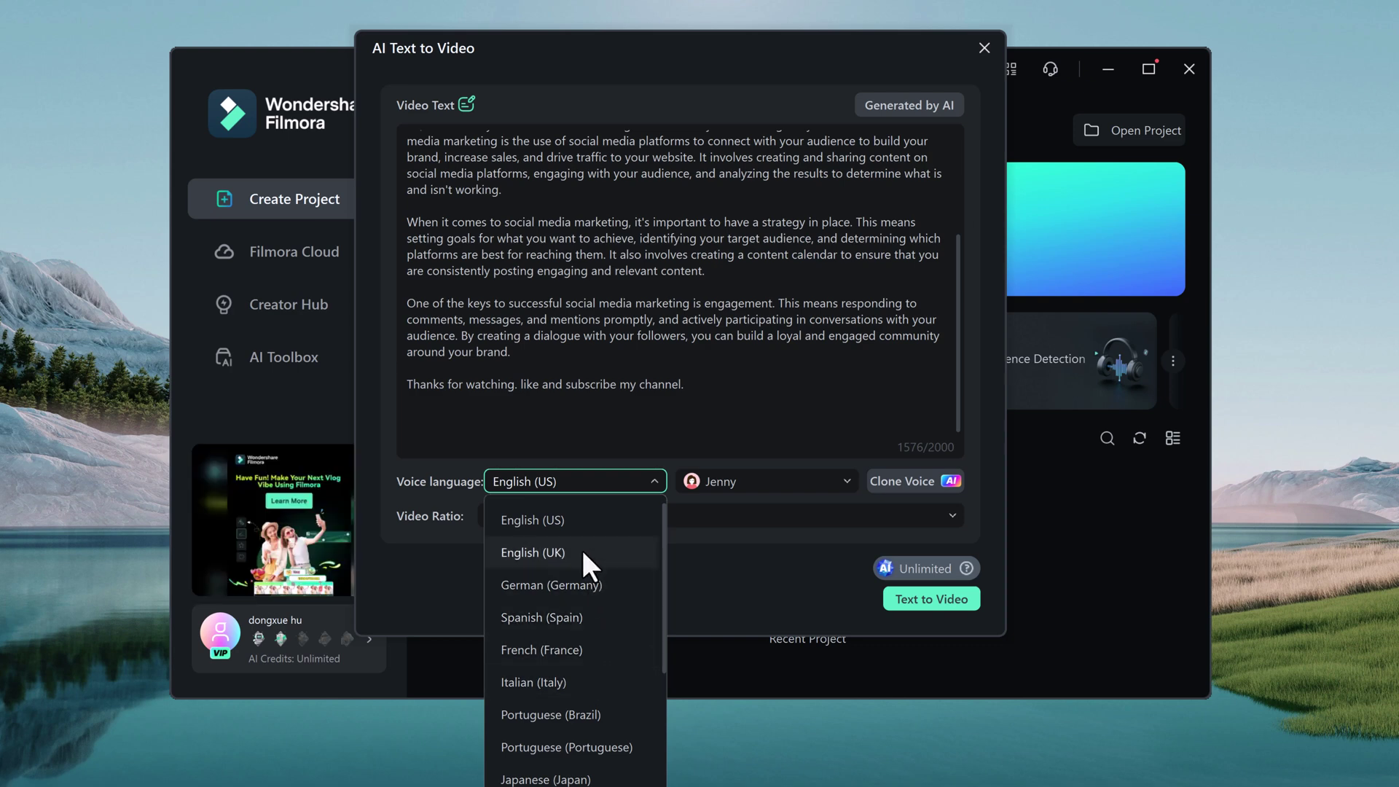
{"action": "left_click", "coordinate": [554, 519]}
{"action": "left_click", "coordinate": [829, 514]}
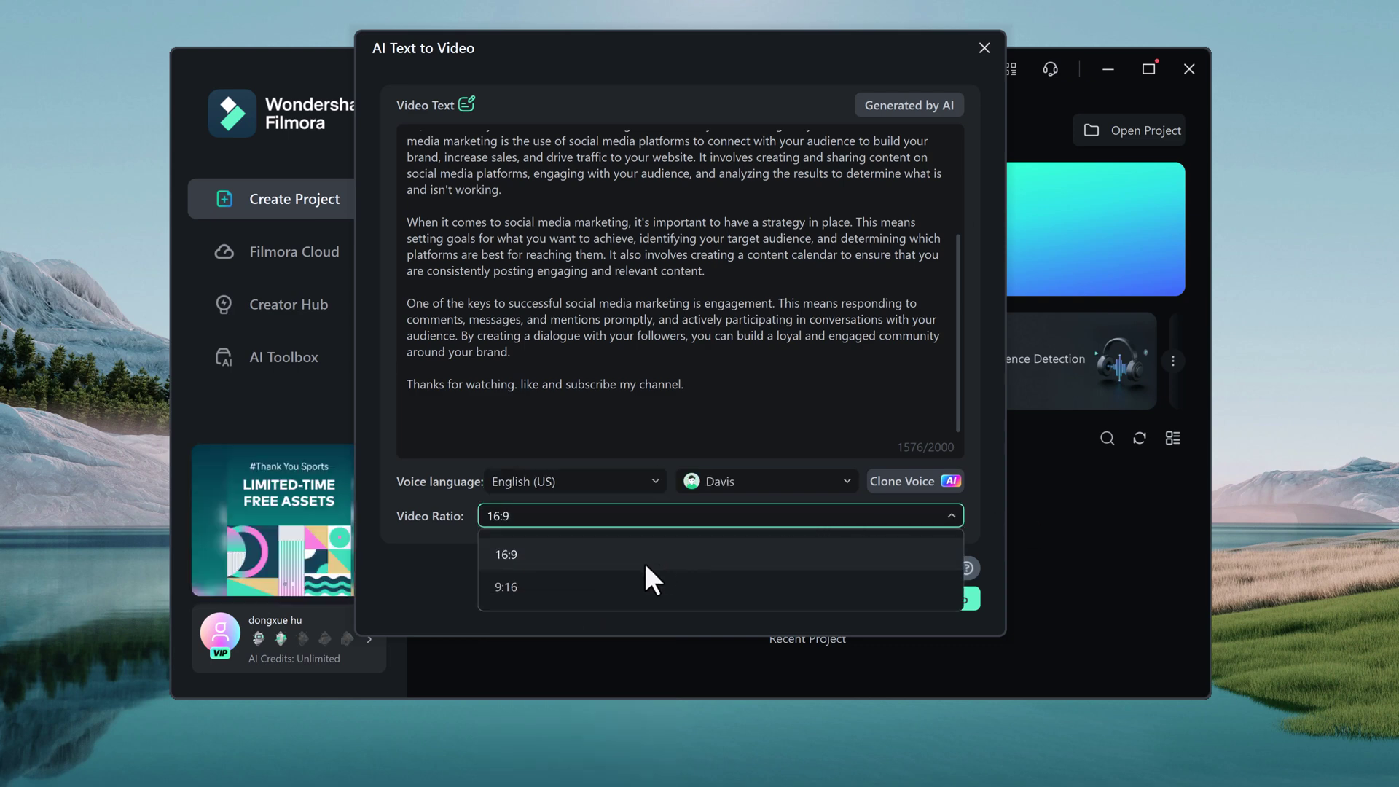
{"action": "left_click", "coordinate": [547, 560]}
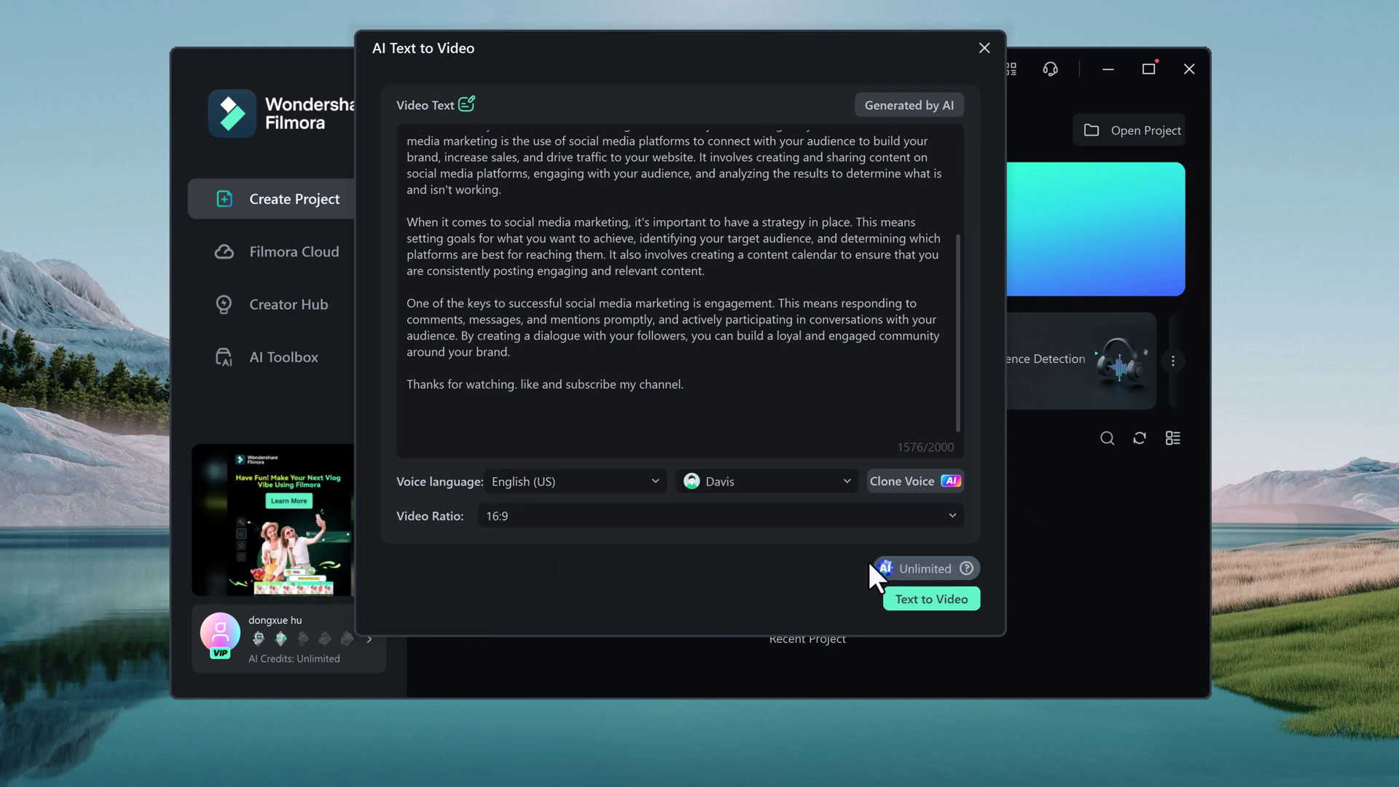
{"action": "left_click", "coordinate": [946, 600]}
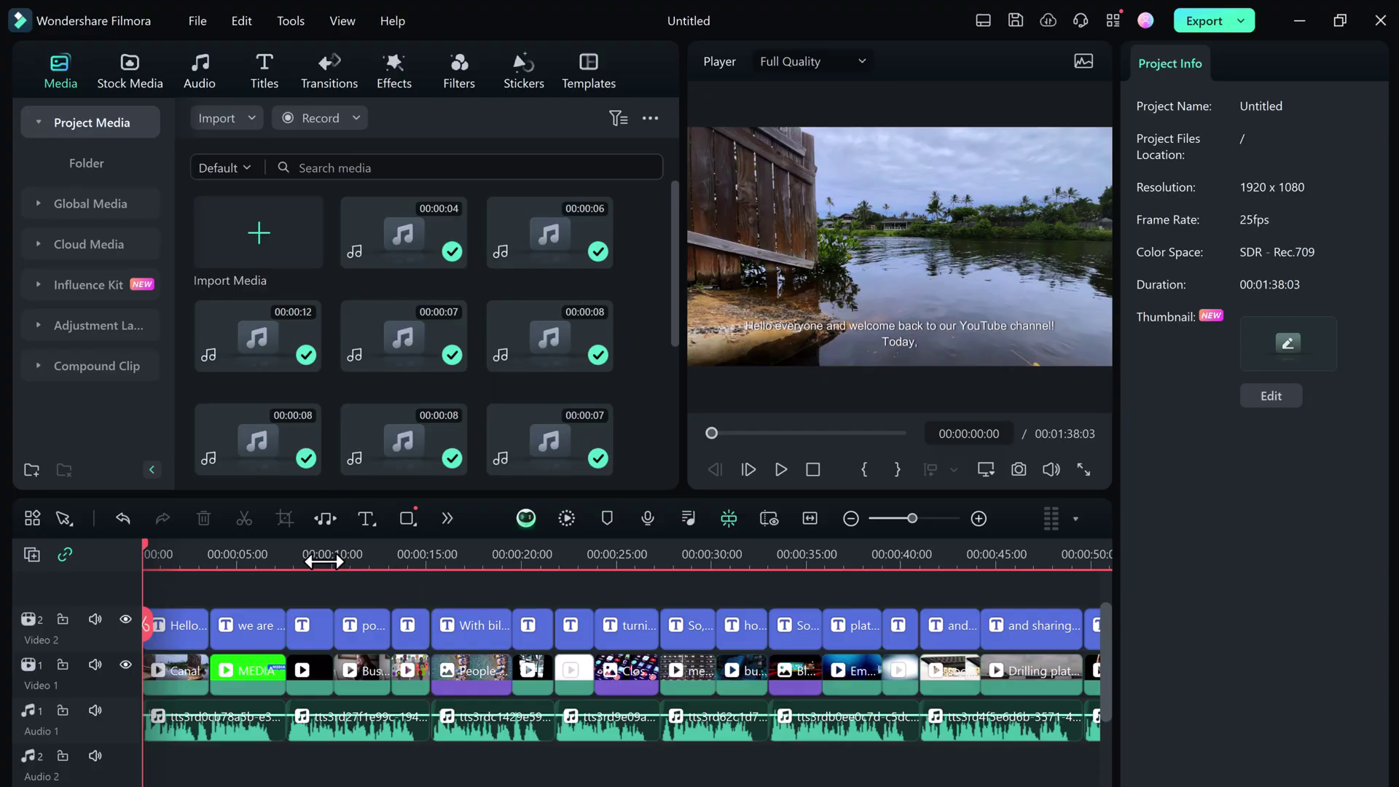
Step: Preview the generated video from about nine seconds, stopping near 32 seconds
{"action": "left_click", "coordinate": [325, 566]}
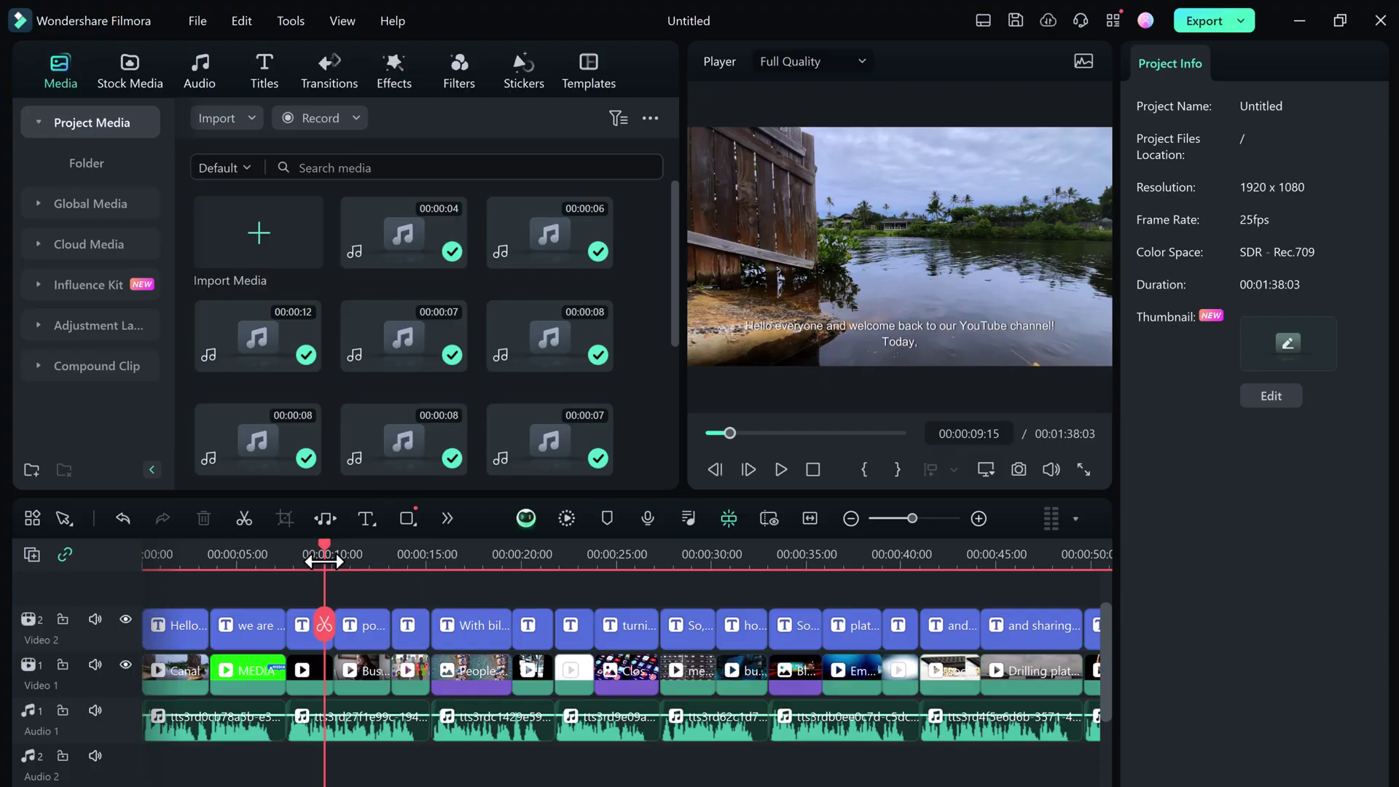
{"action": "left_click", "coordinate": [778, 469]}
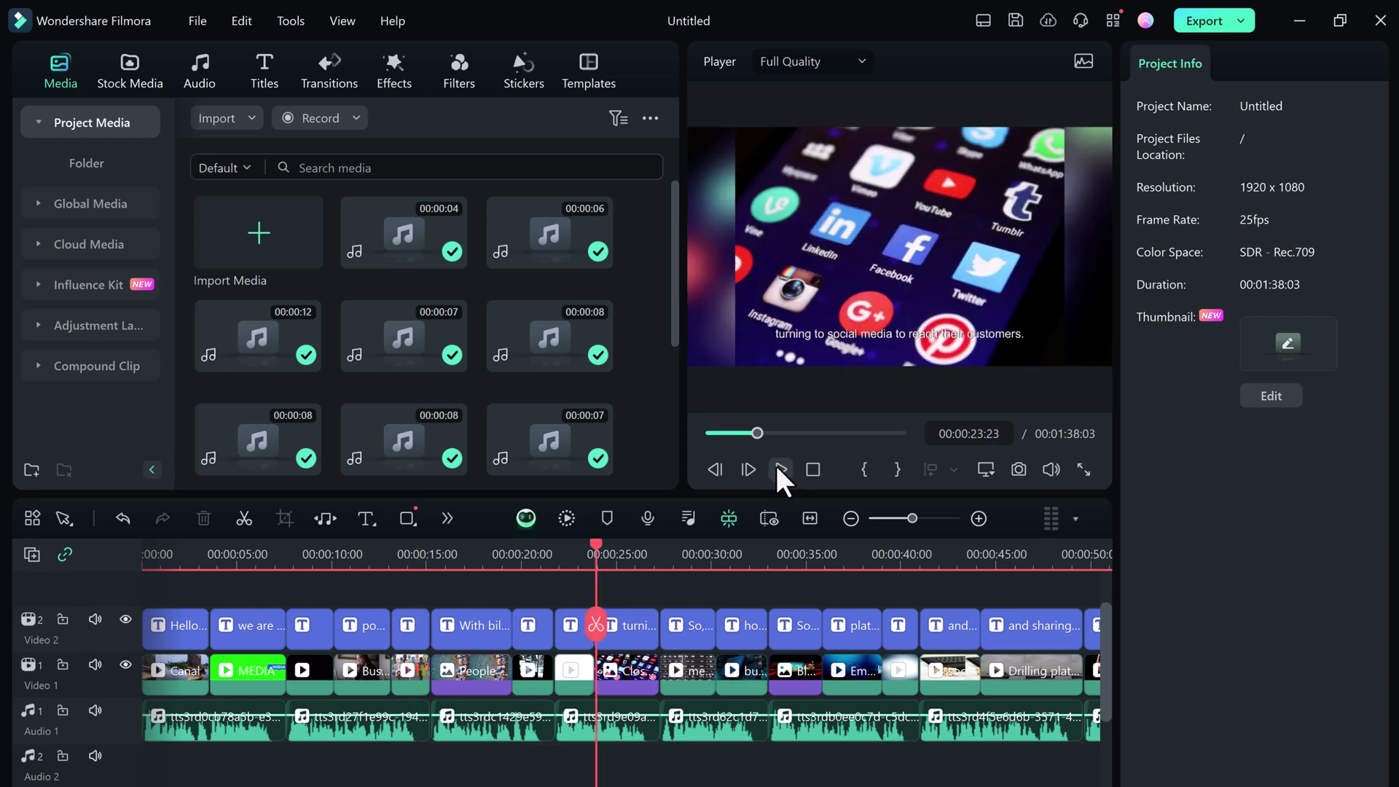
{"action": "left_click", "coordinate": [779, 469]}
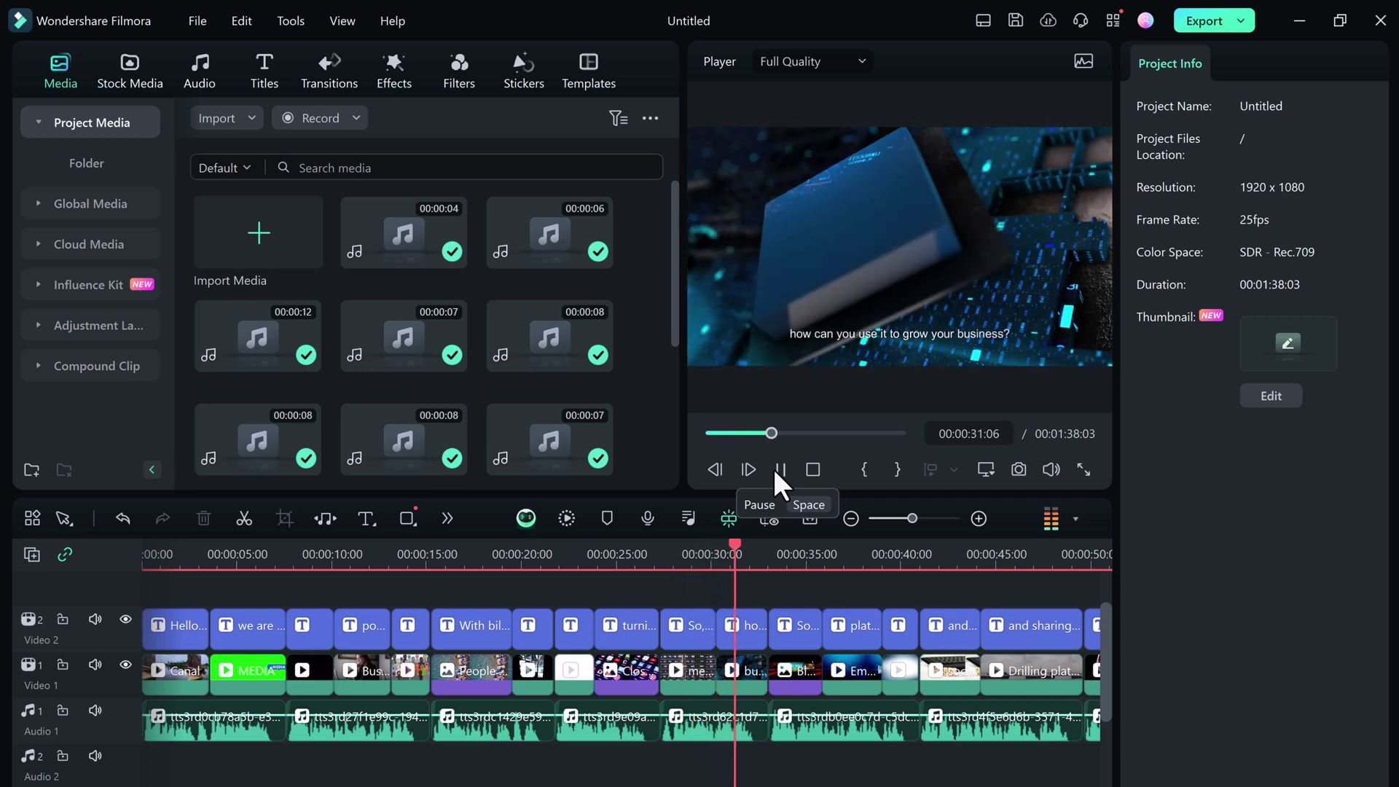
{"action": "left_click", "coordinate": [777, 469]}
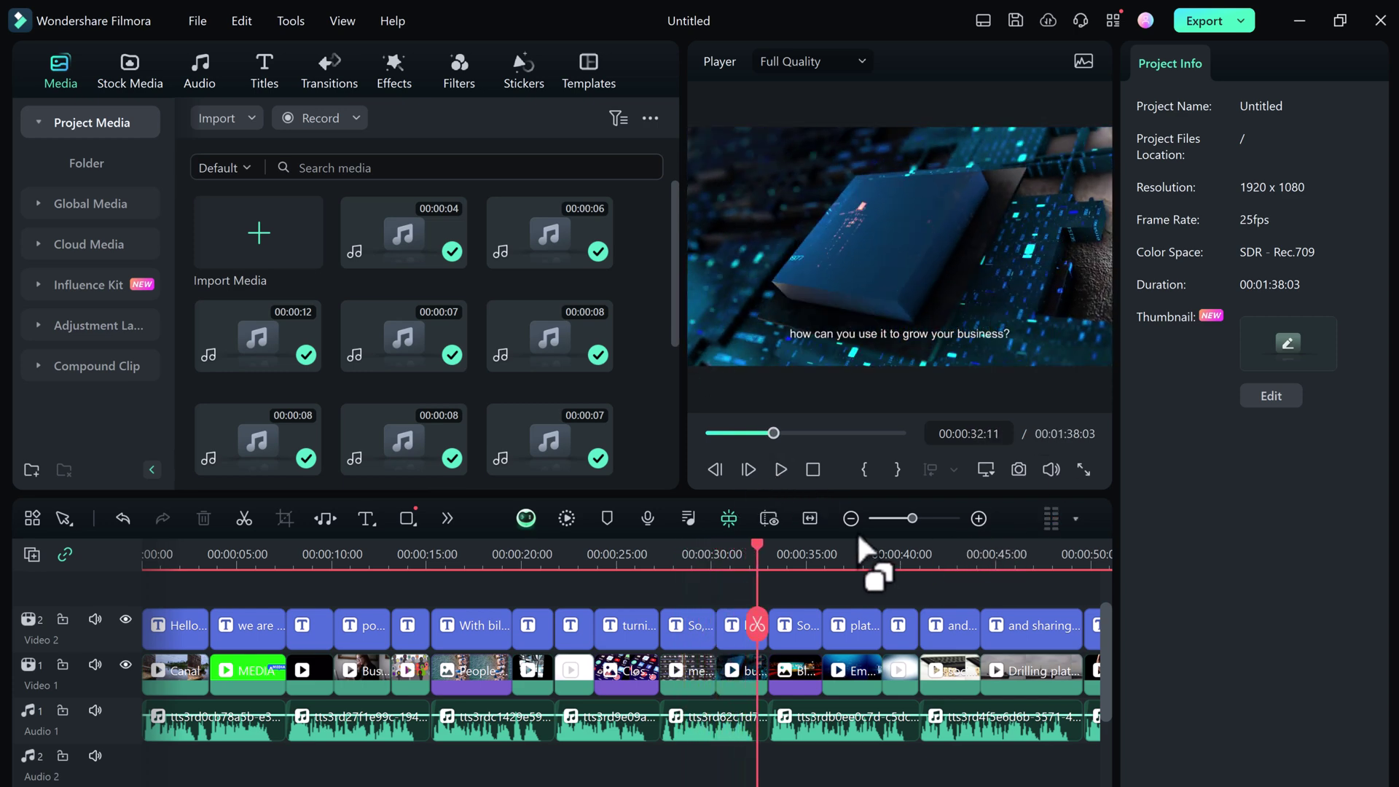
Step: Fill the Stock Media AI Image prompt with a random fantasy-girl description
{"action": "left_click", "coordinate": [126, 83]}
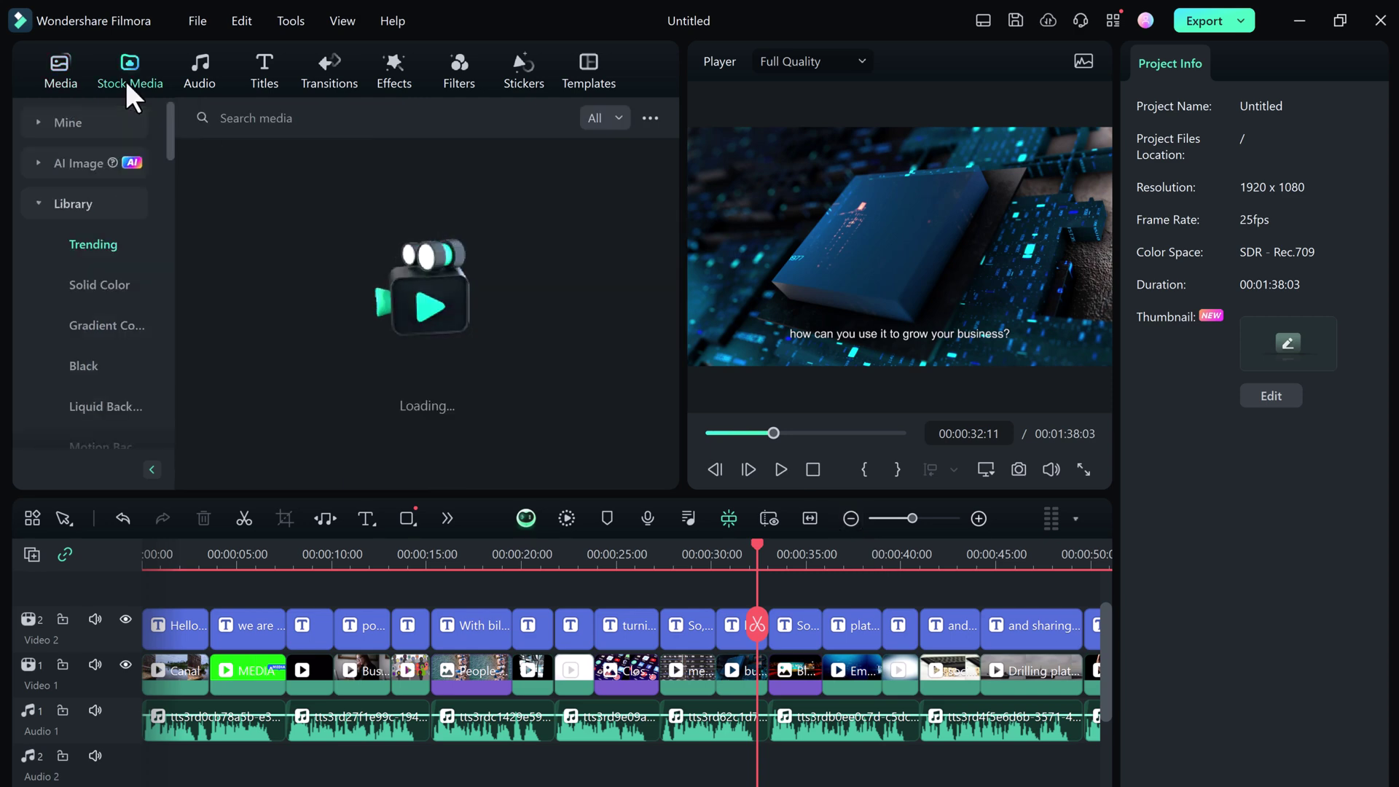
{"action": "left_click", "coordinate": [84, 164]}
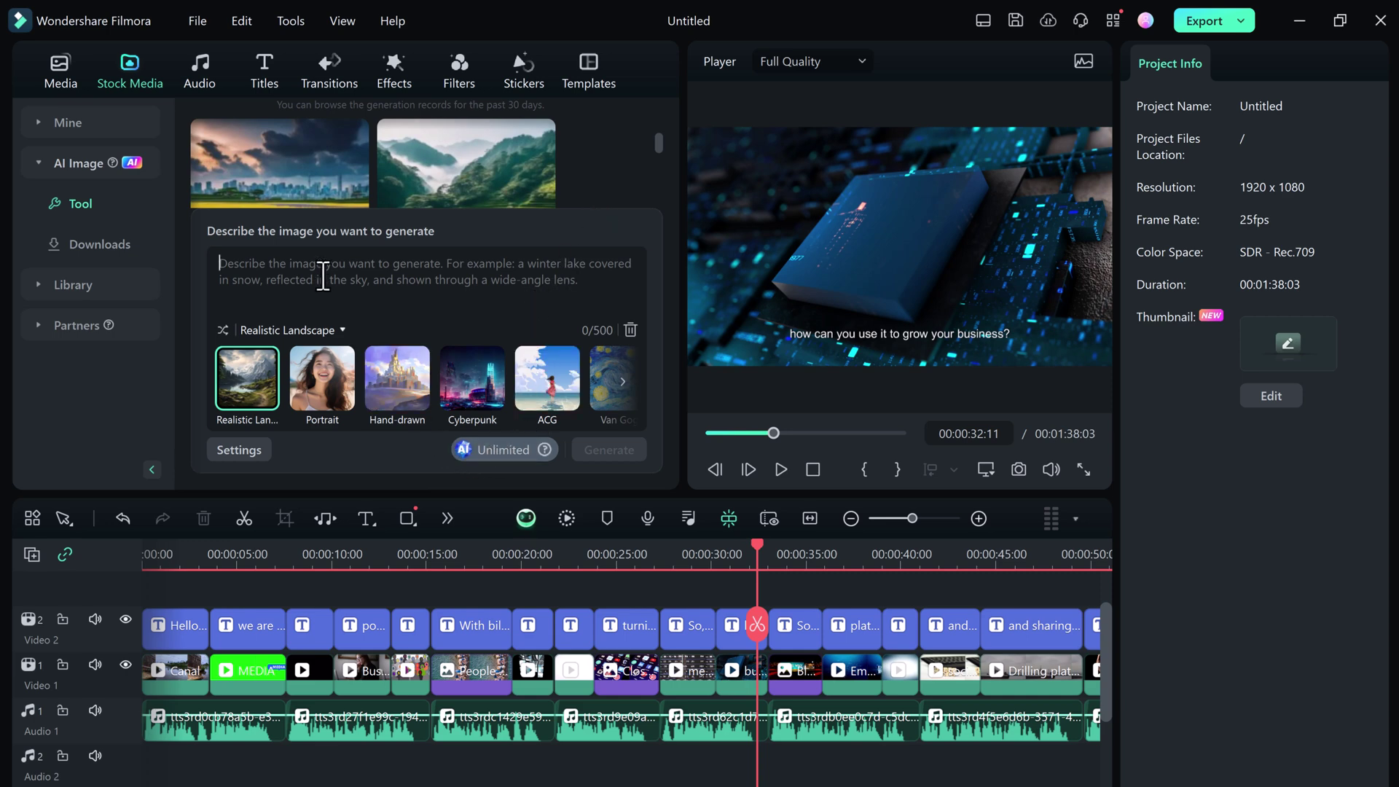
{"action": "type", "text": "Future car, Bus, unique front face, details, HDR, UHD, 8K, CG wallpaper"}
{"action": "left_click", "coordinate": [293, 350]}
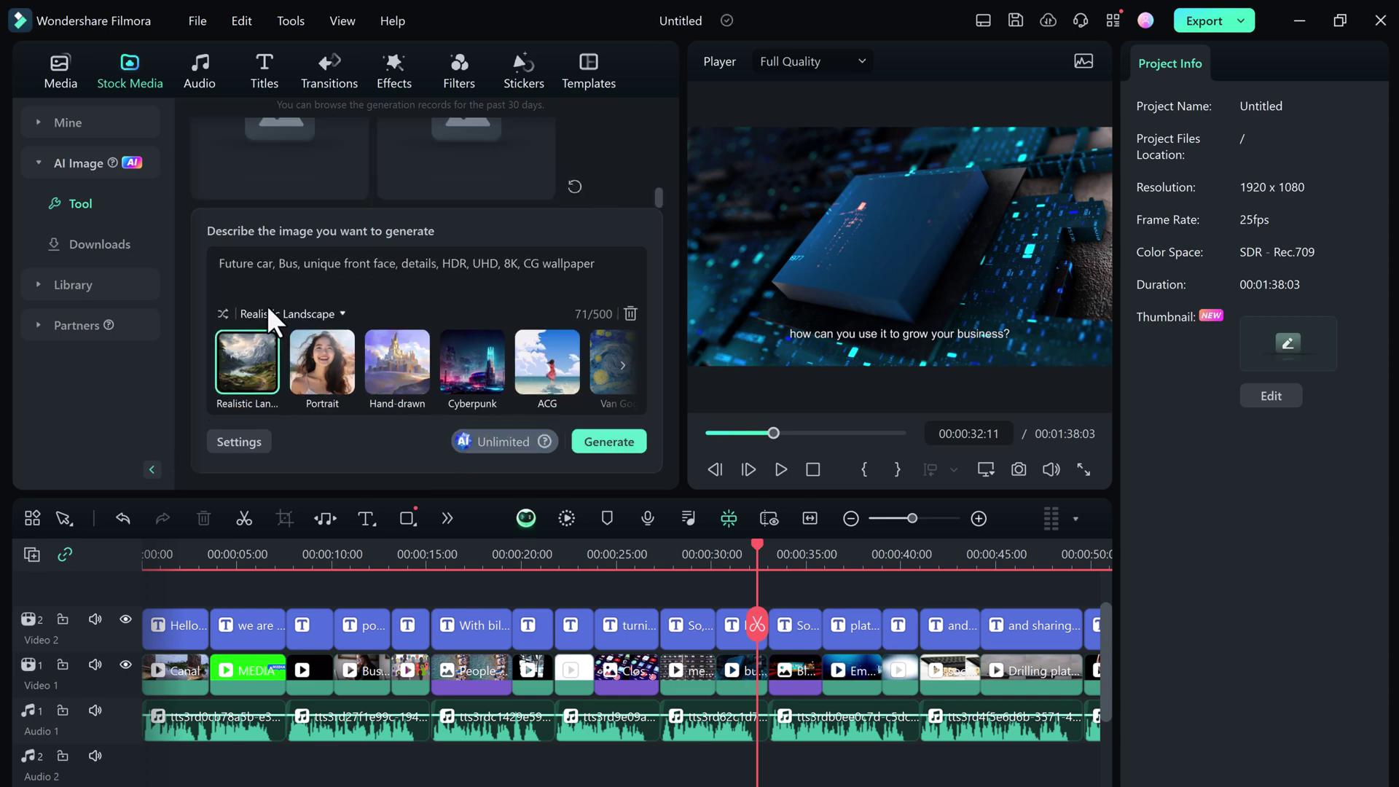
{"action": "left_click", "coordinate": [225, 314]}
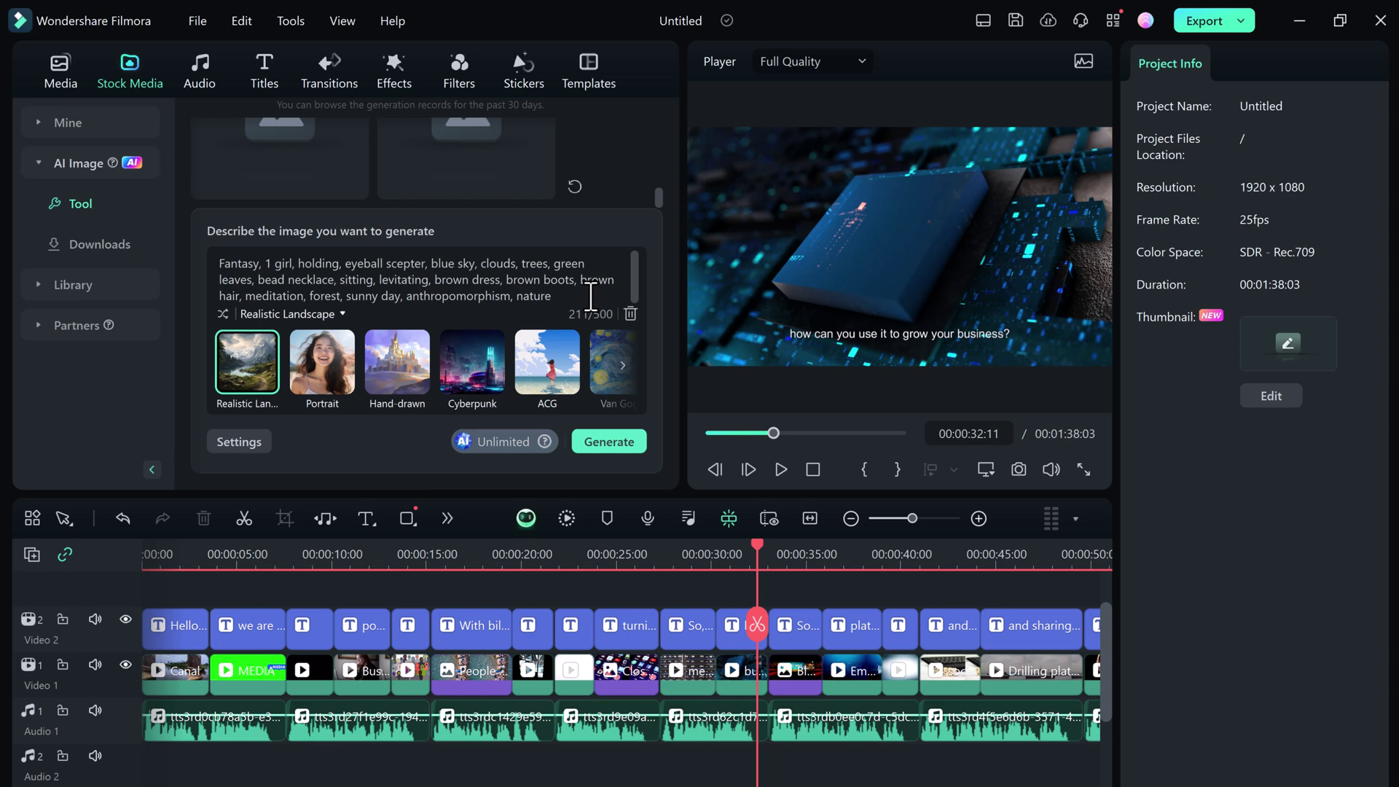
Step: Generate four fantasy images and select the girl-in-the-tree result
{"action": "left_click", "coordinate": [607, 441]}
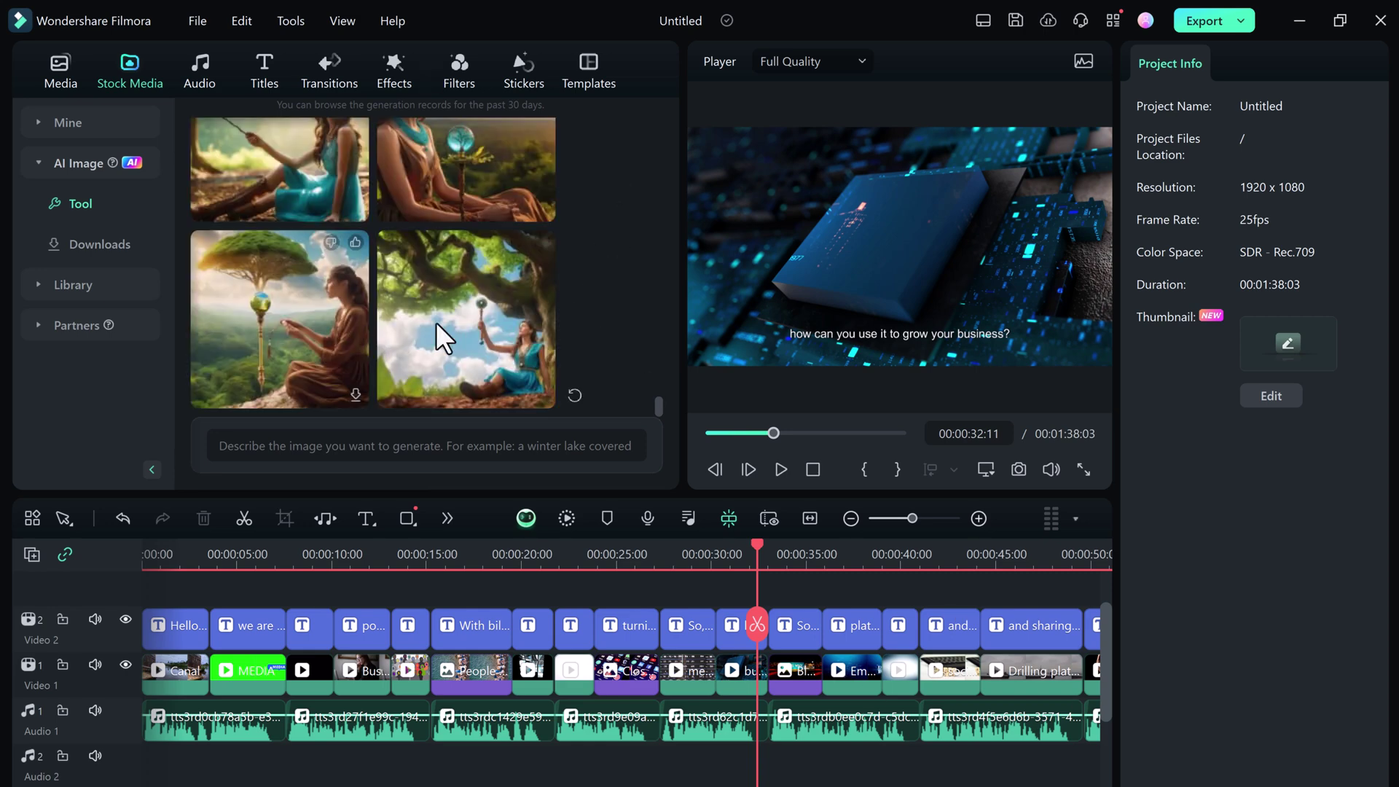
{"action": "scroll", "coordinate": [465, 316], "scroll_direction": "up", "scroll_amount": 2}
{"action": "scroll", "coordinate": [464, 316], "scroll_direction": "down", "scroll_amount": 2}
{"action": "left_click", "coordinate": [503, 275]}
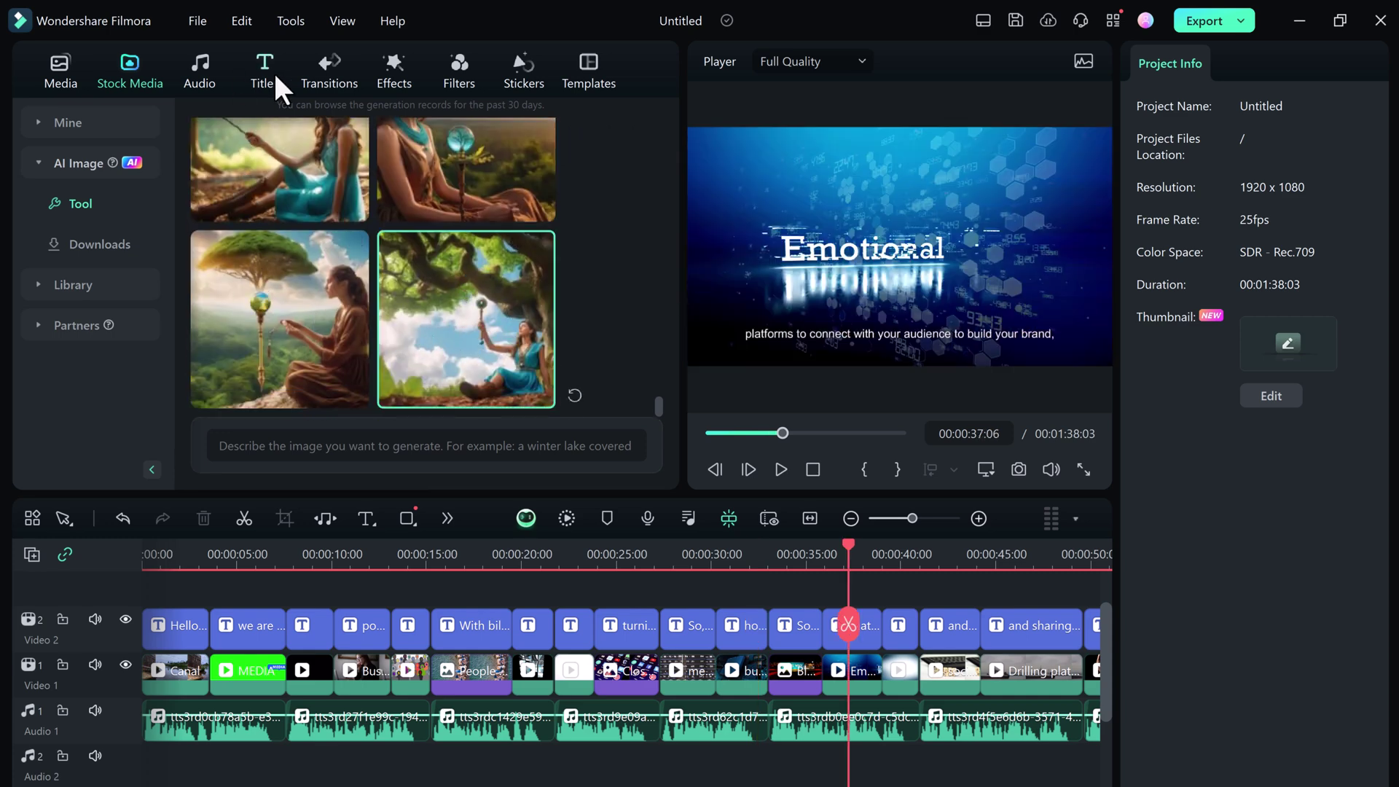
Step: Tag the AI Music prompt with Happy mood, Ads theme and Beats genre
{"action": "left_click", "coordinate": [202, 67]}
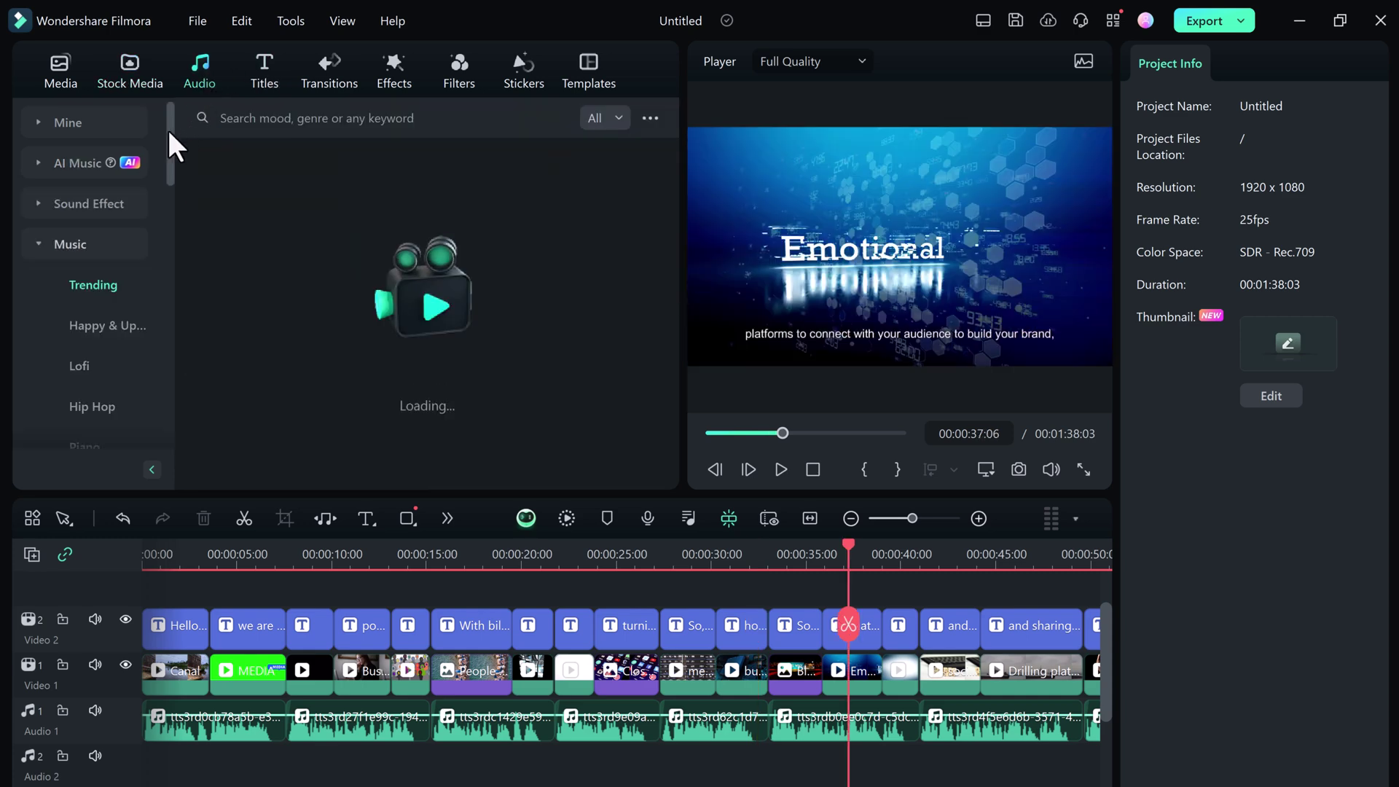
{"action": "left_click", "coordinate": [72, 162]}
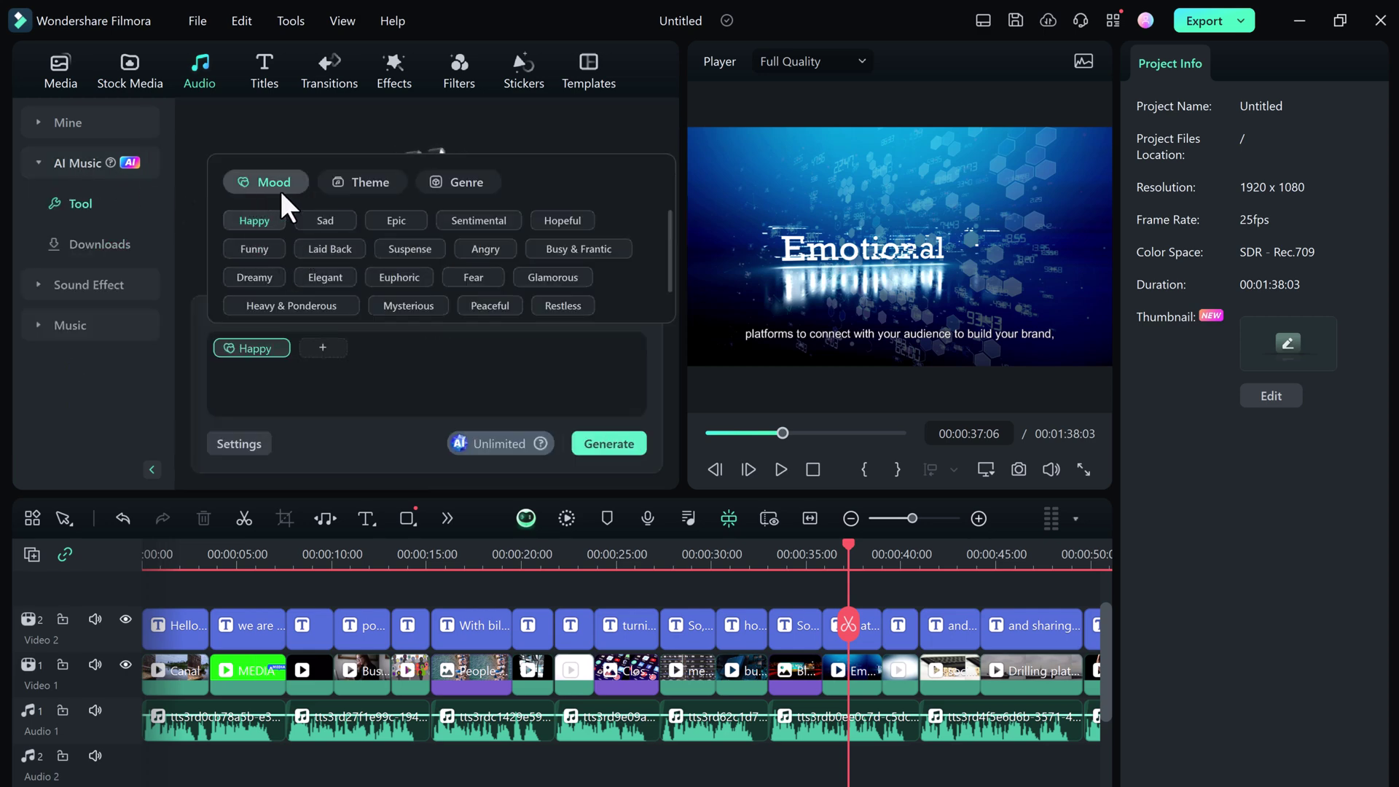
{"action": "left_click", "coordinate": [355, 181]}
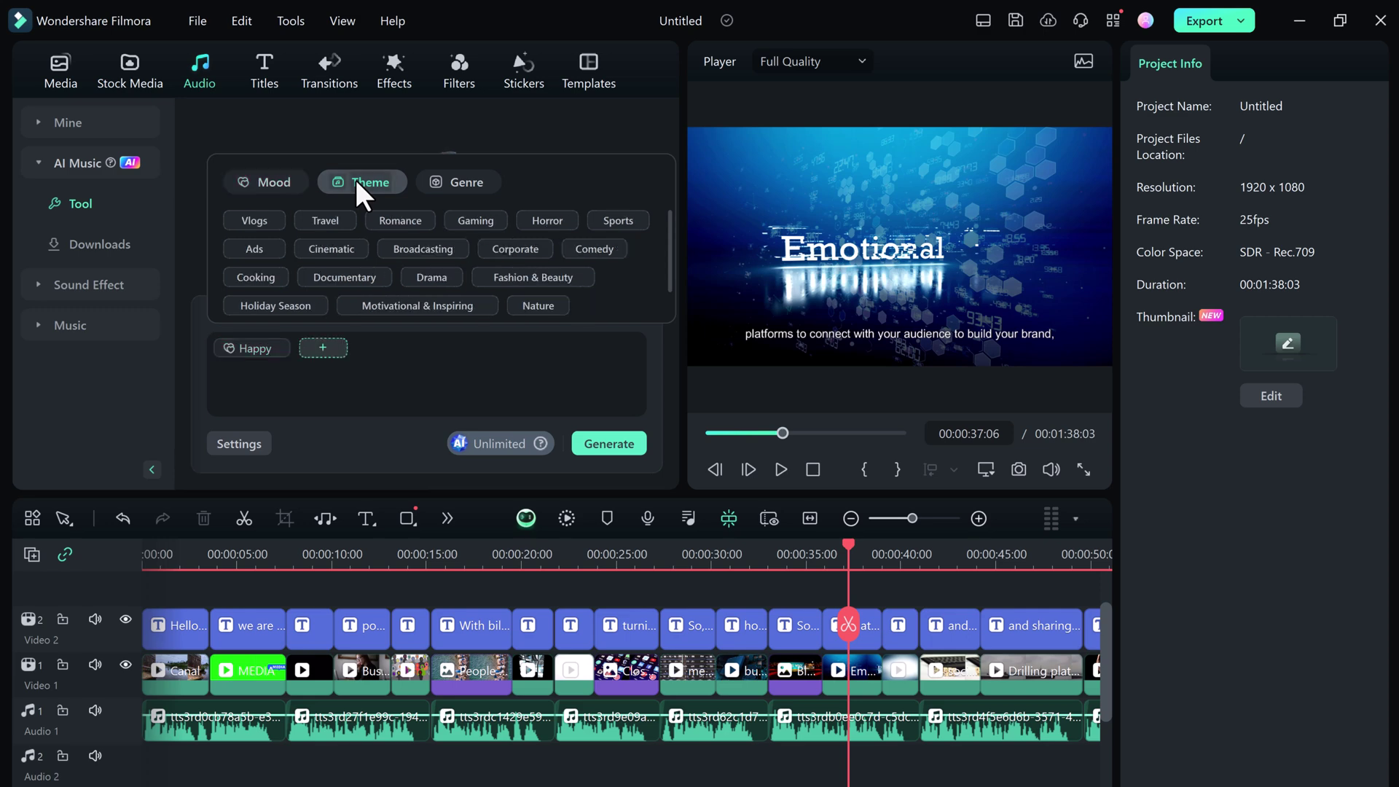
{"action": "left_click", "coordinate": [460, 180]}
{"action": "left_click", "coordinate": [290, 179]}
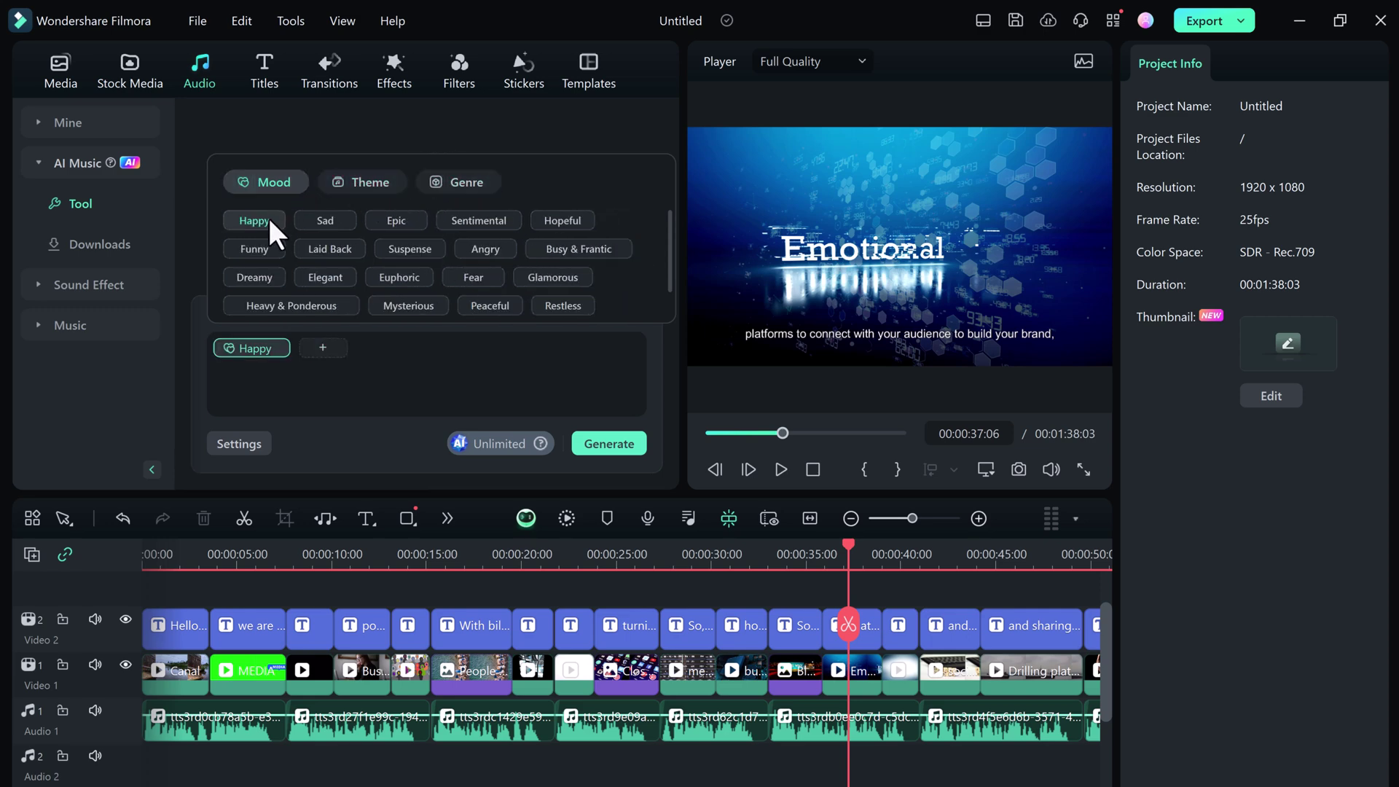
{"action": "left_click", "coordinate": [352, 186]}
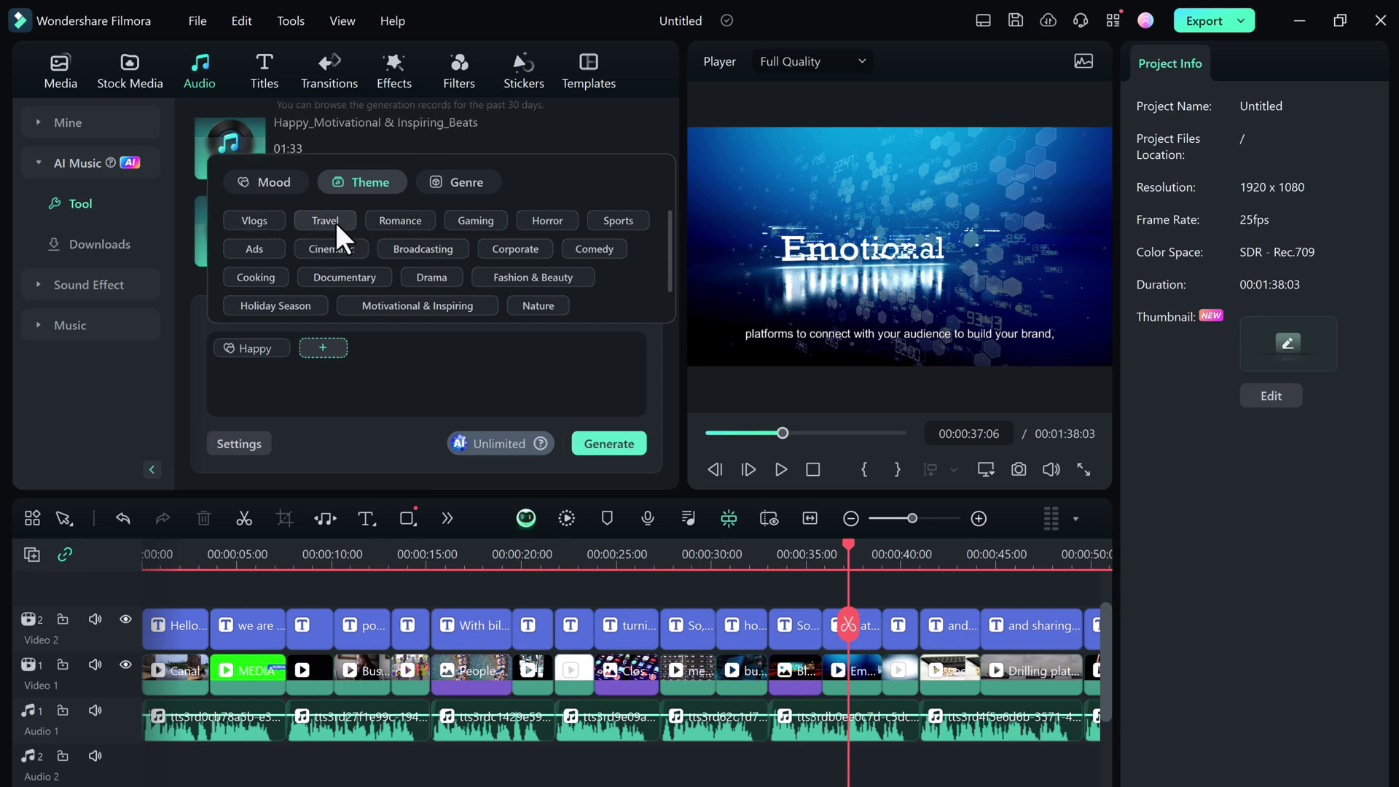
{"action": "left_click", "coordinate": [263, 253]}
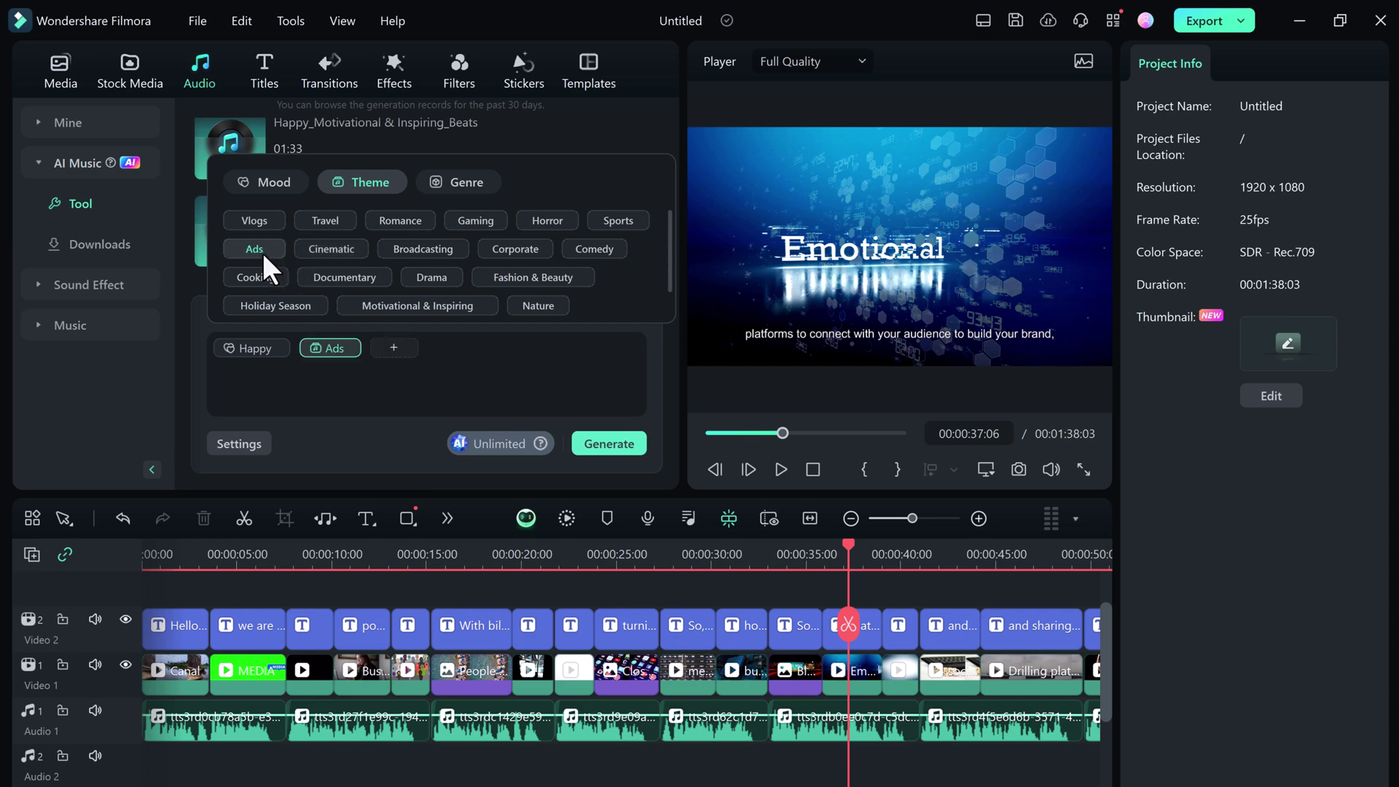
{"action": "left_click", "coordinate": [452, 188]}
{"action": "left_click", "coordinate": [325, 219]}
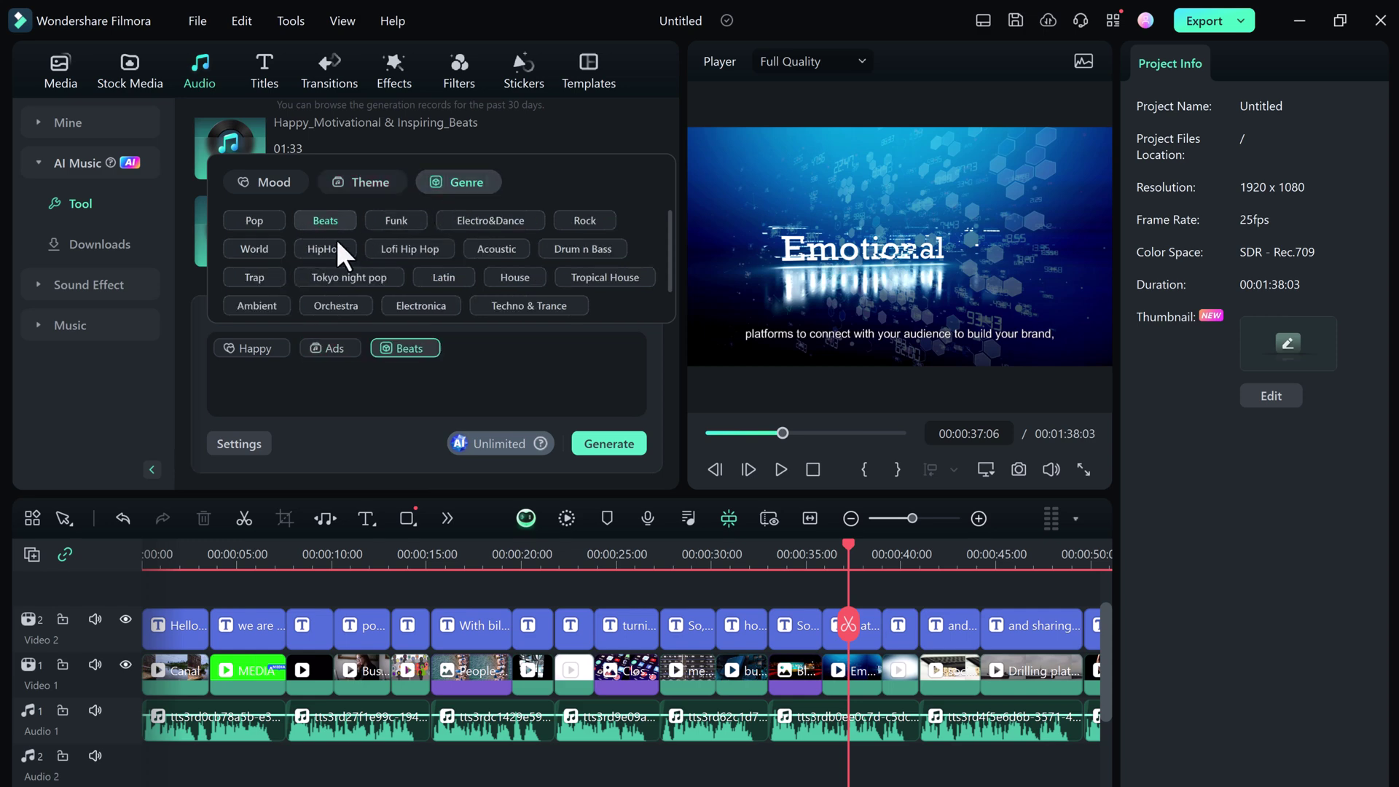
Step: Set the music duration to 01:26 and generate the tracks
{"action": "left_click", "coordinate": [257, 441]}
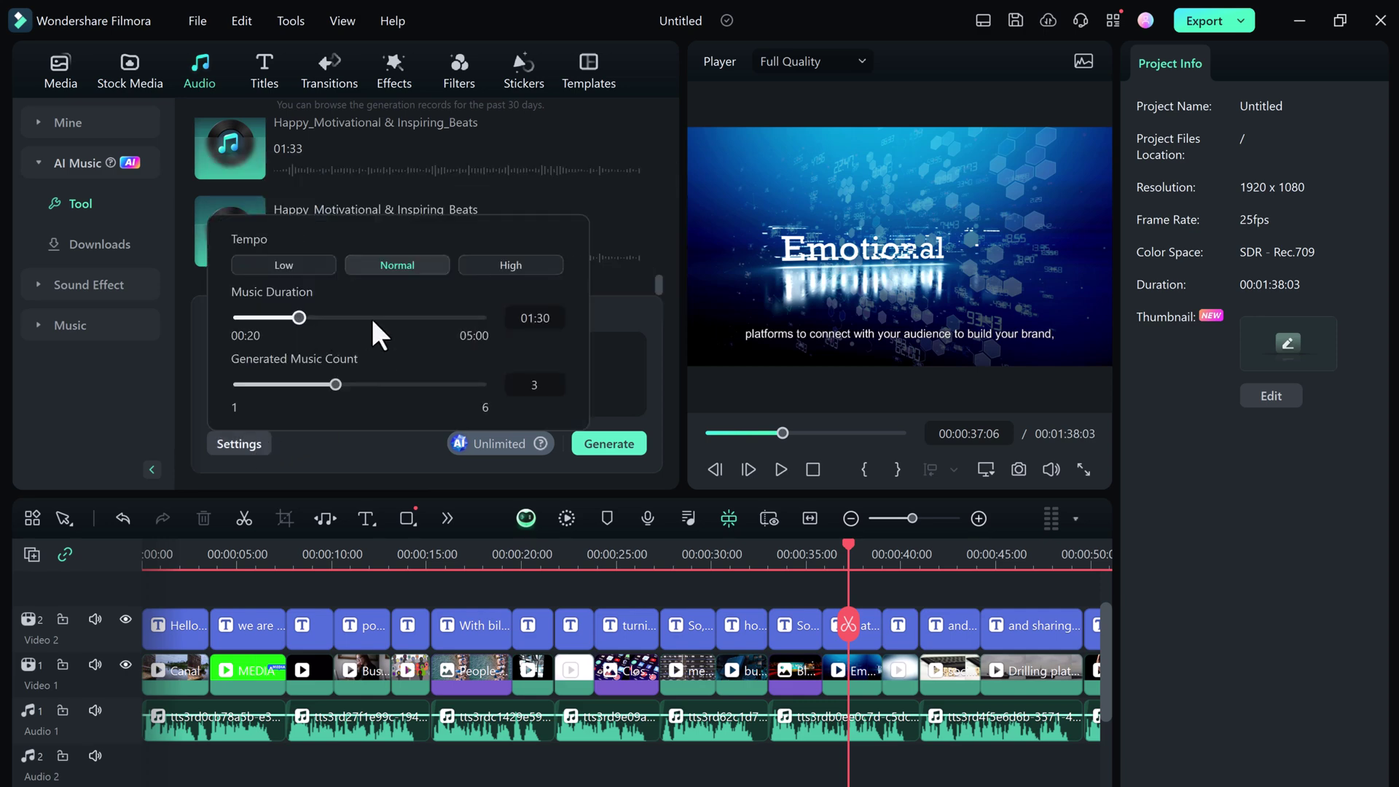
{"action": "left_click_drag", "start_coordinate": [299, 318], "coordinate": [297, 319]}
{"action": "left_click", "coordinate": [597, 443]}
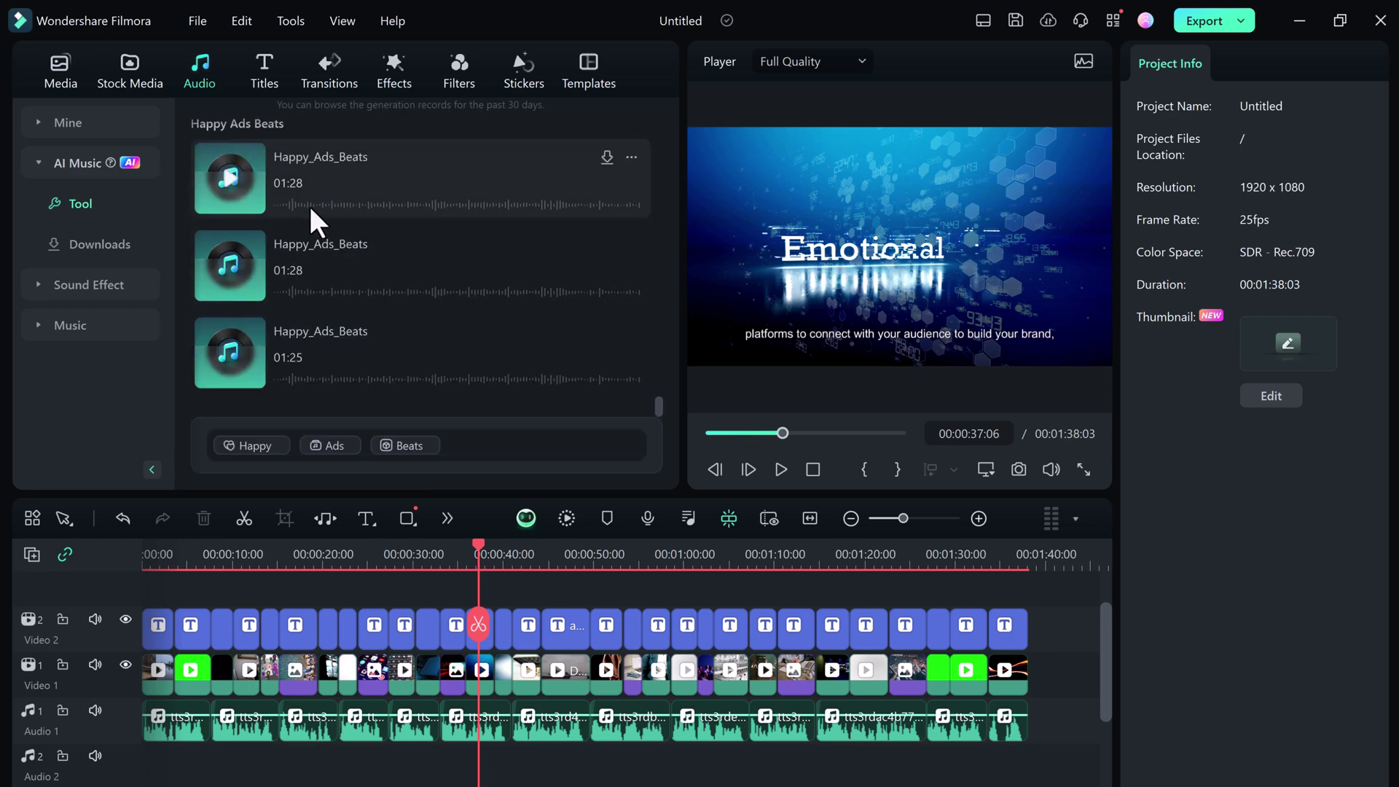
Step: Preview the Happy_Ads_Beats tracks and stretch the second one to the video's 1:38 end
{"action": "left_click", "coordinate": [231, 178]}
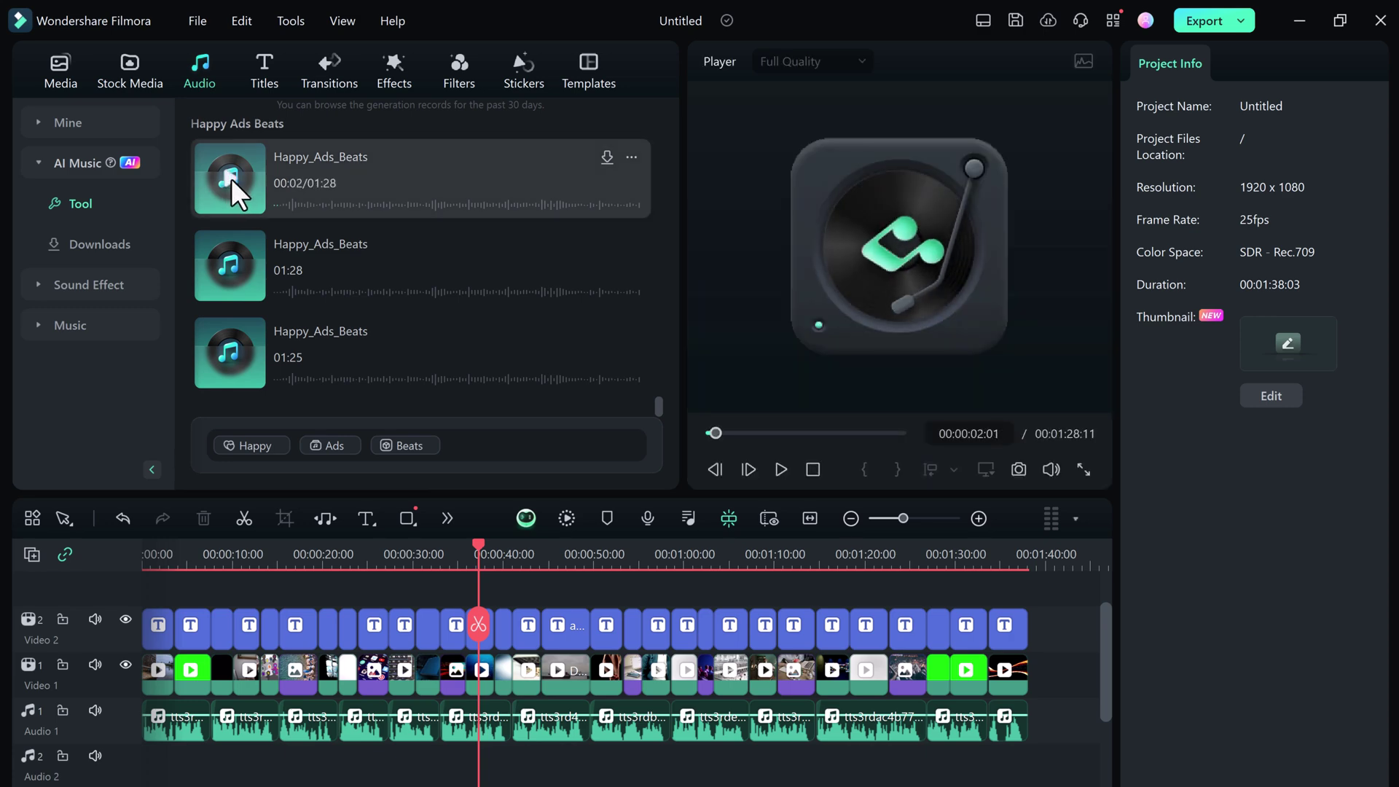
{"action": "left_click", "coordinate": [289, 284]}
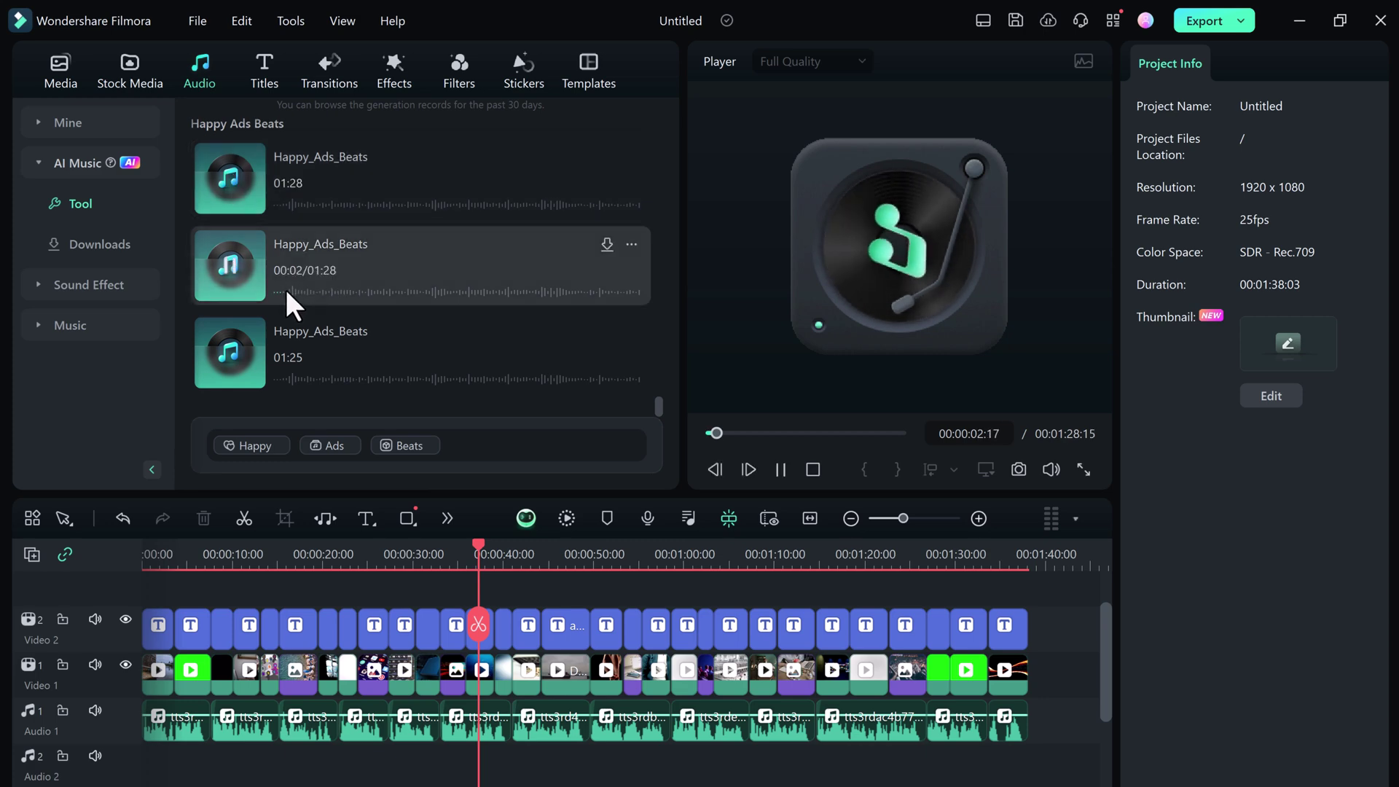
{"action": "left_click", "coordinate": [231, 265]}
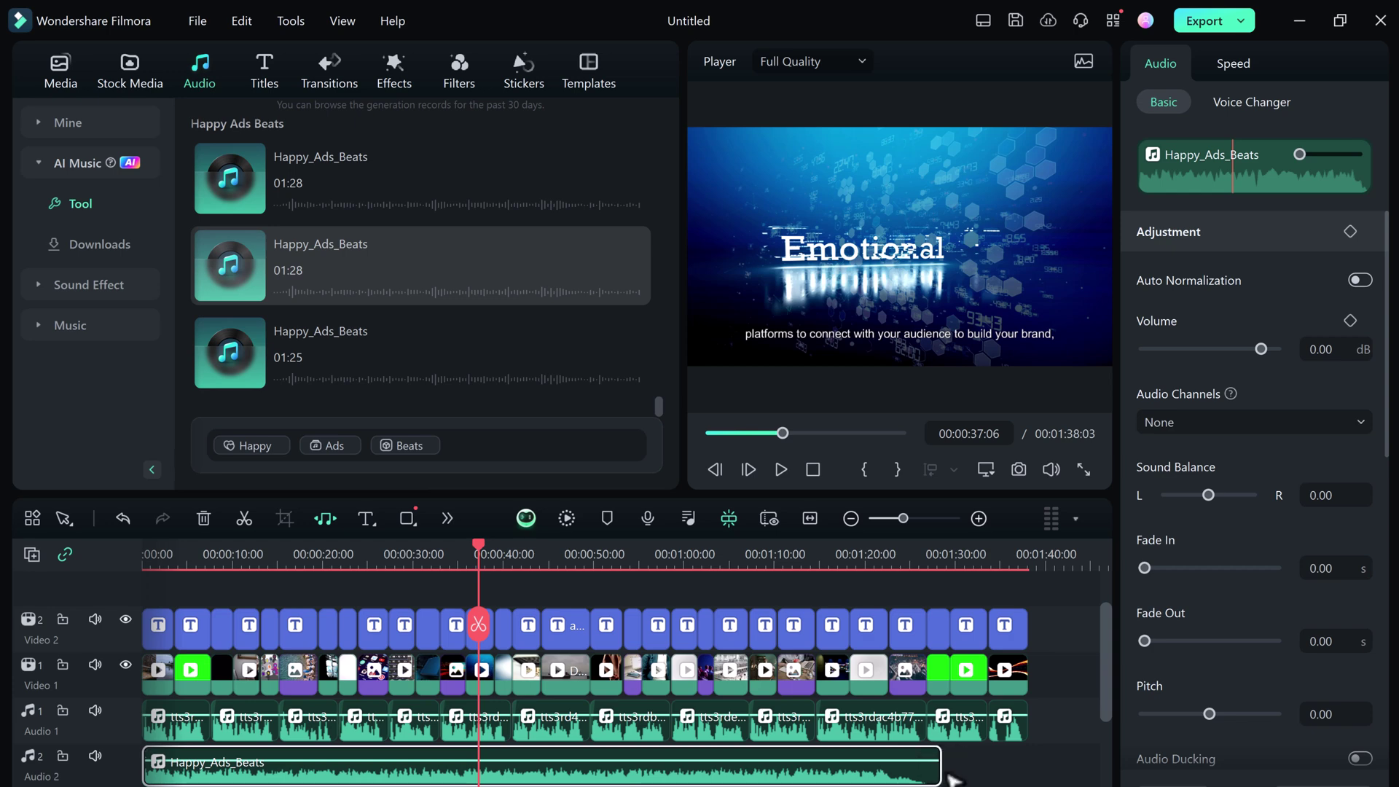
{"action": "left_click_drag", "start_coordinate": [941, 765], "coordinate": [1029, 766]}
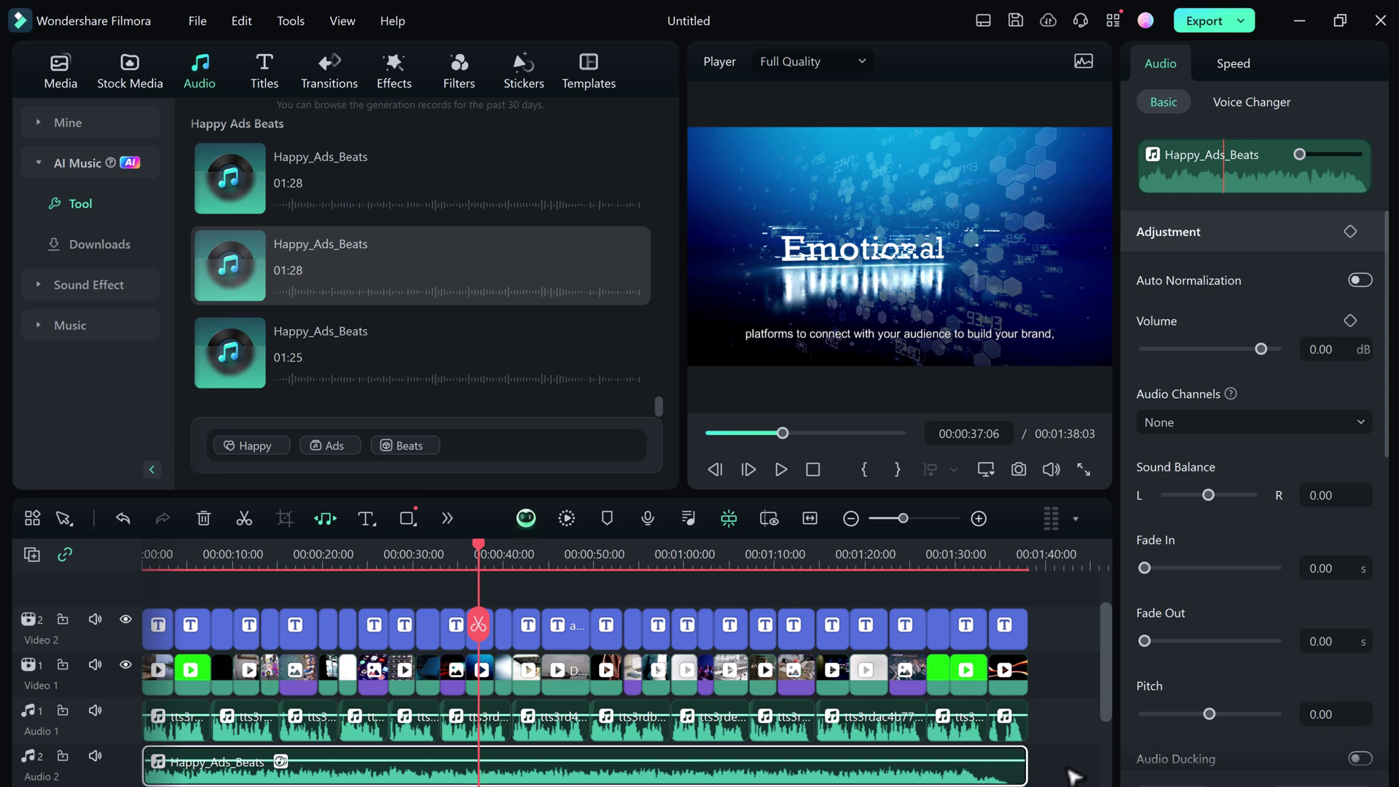
{"action": "left_click", "coordinate": [1055, 771]}
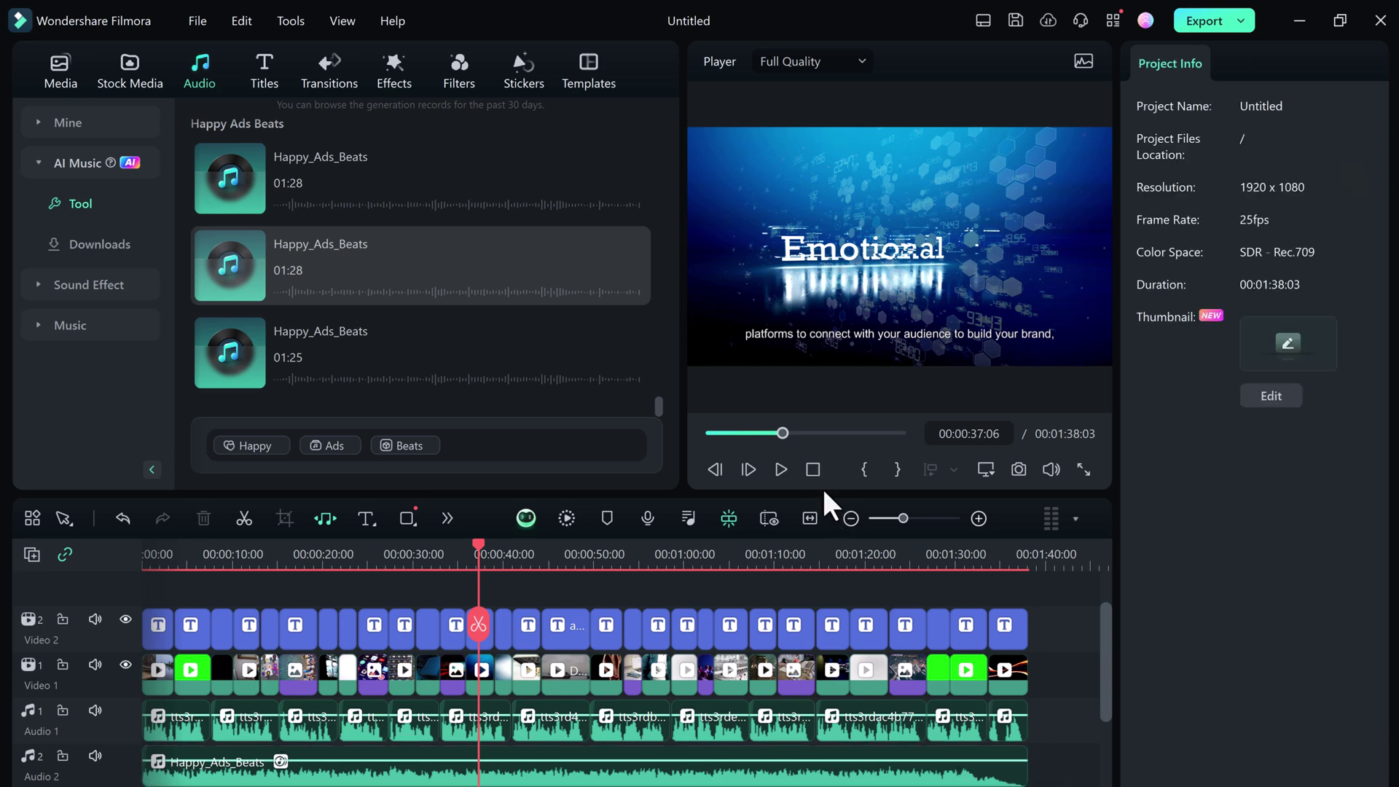
{"action": "left_click", "coordinate": [339, 558]}
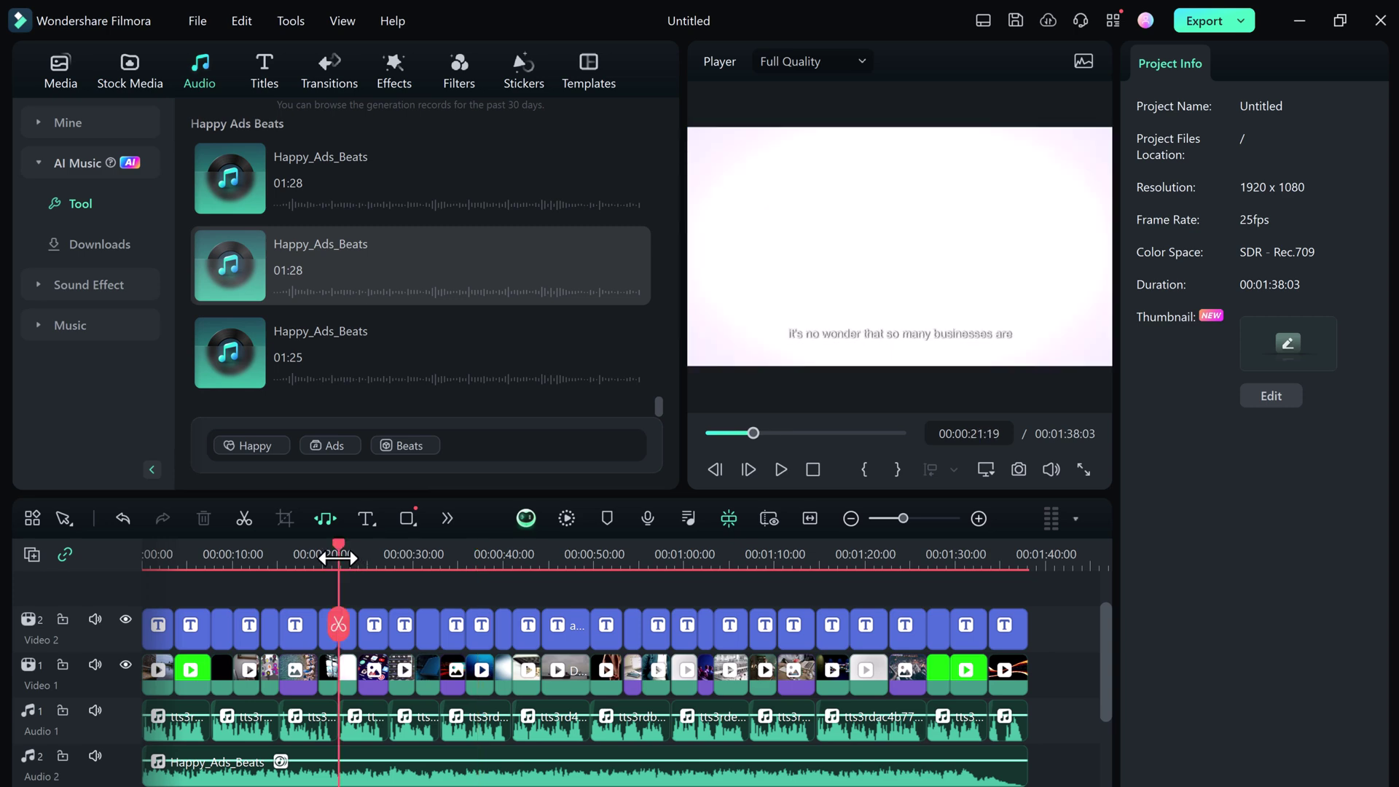
{"action": "mouse_move", "coordinate": [307, 562]}
{"action": "left_mouse_down"}
{"action": "mouse_move", "coordinate": [1067, 629]}
{"action": "mouse_move", "coordinate": [133, 623]}
{"action": "left_mouse_up"}
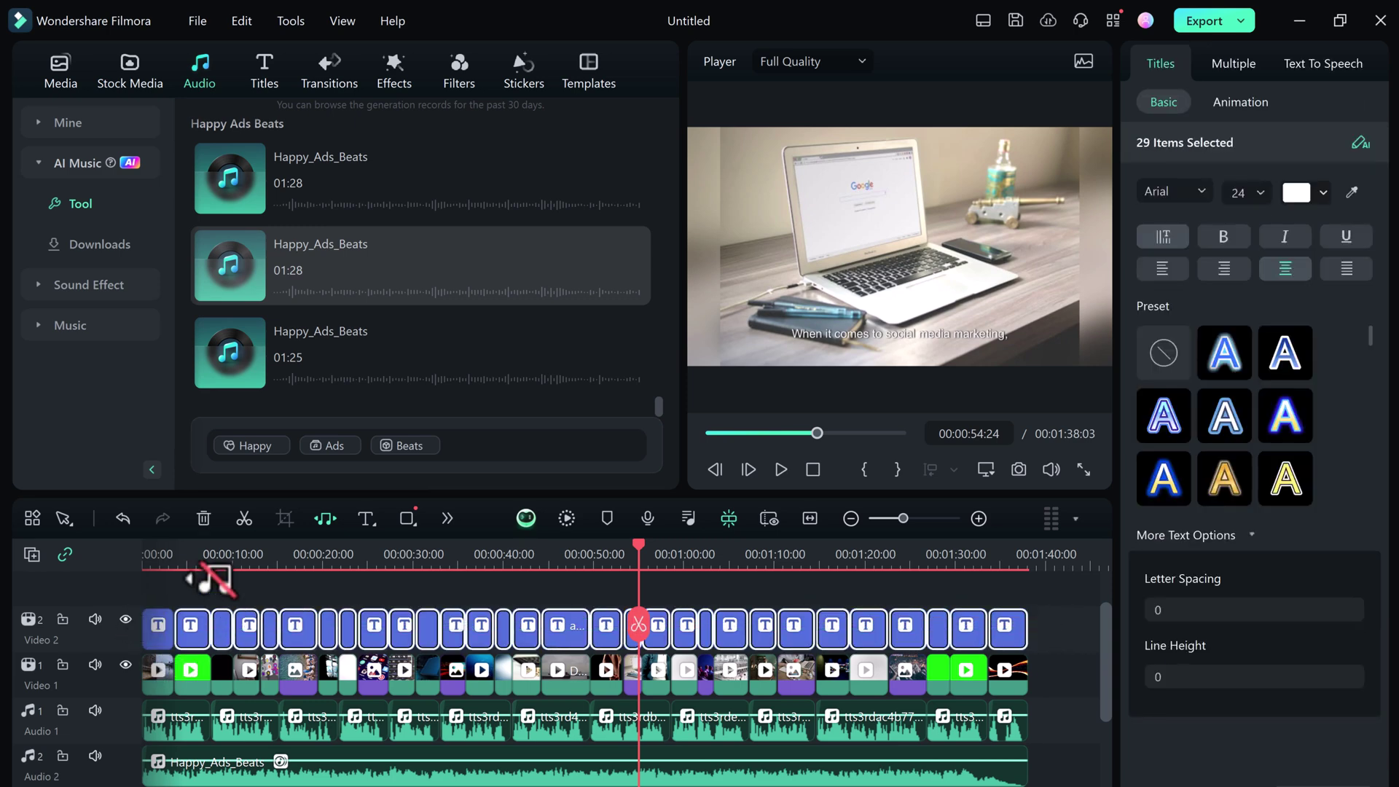
Step: Apply the bold black-outlined 'A' Titles preset to all 29 subtitles
{"action": "left_click", "coordinate": [326, 514]}
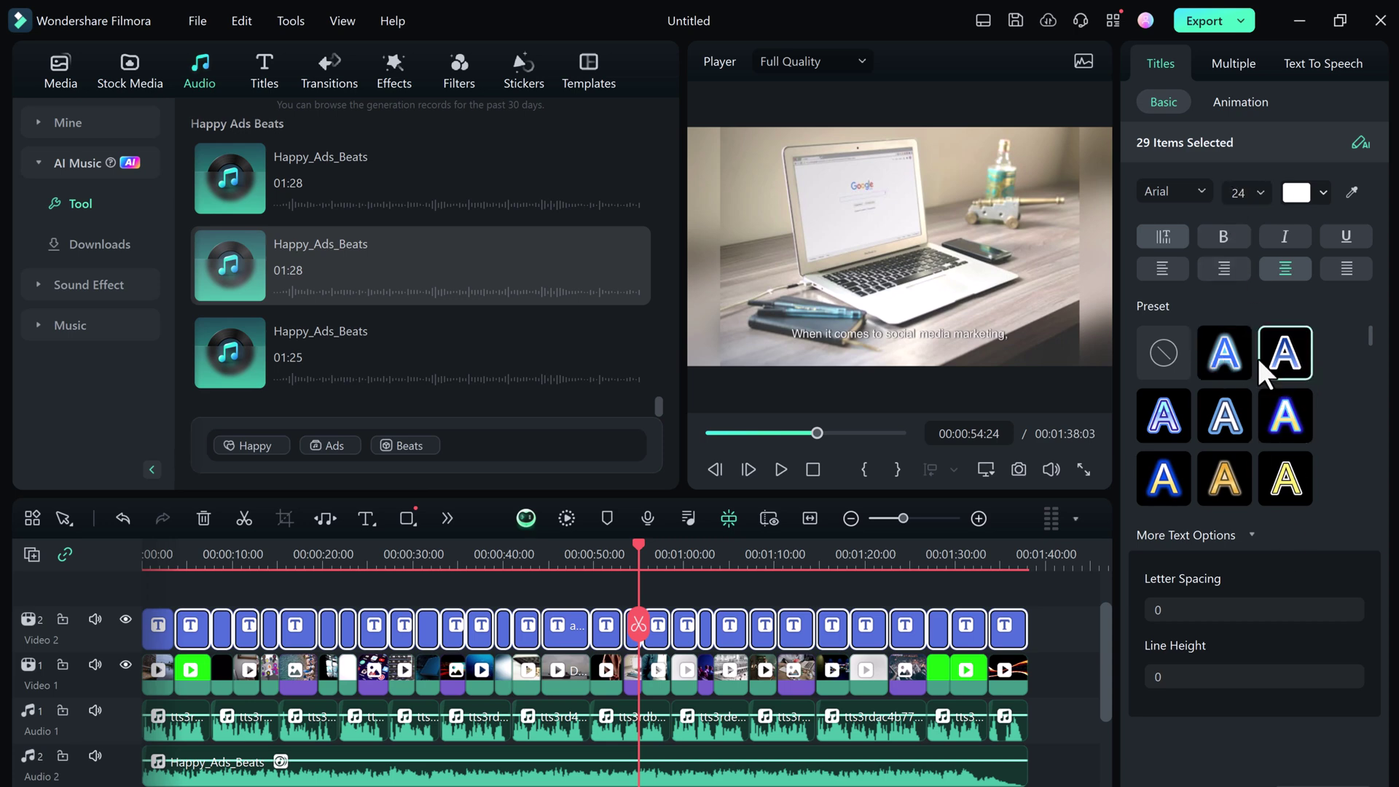
{"action": "scroll", "coordinate": [1257, 396], "scroll_direction": "down", "scroll_amount": 2}
{"action": "scroll", "coordinate": [1258, 408], "scroll_direction": "down", "scroll_amount": 2}
{"action": "scroll", "coordinate": [1258, 408], "scroll_direction": "down", "scroll_amount": 2}
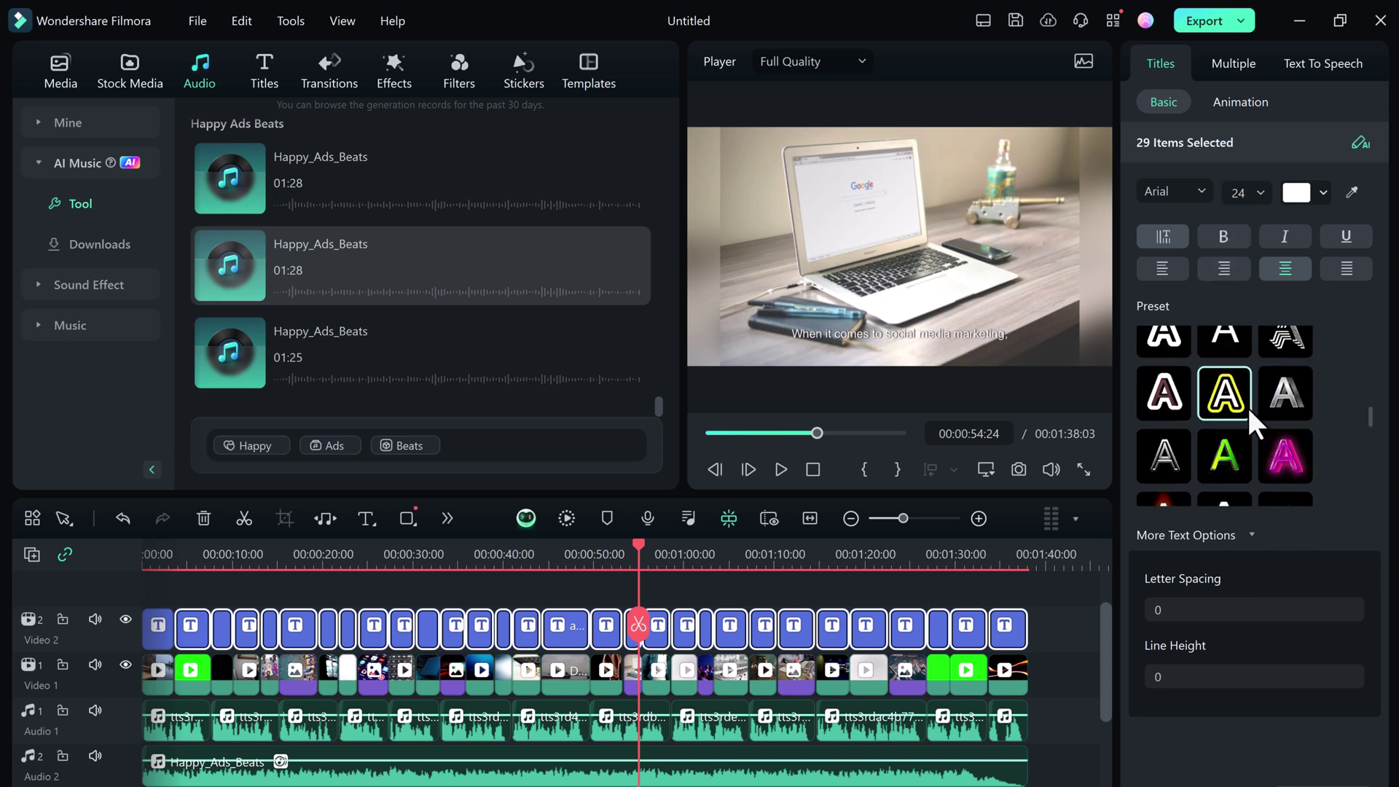
{"action": "scroll", "coordinate": [1247, 405], "scroll_direction": "up", "scroll_amount": 2}
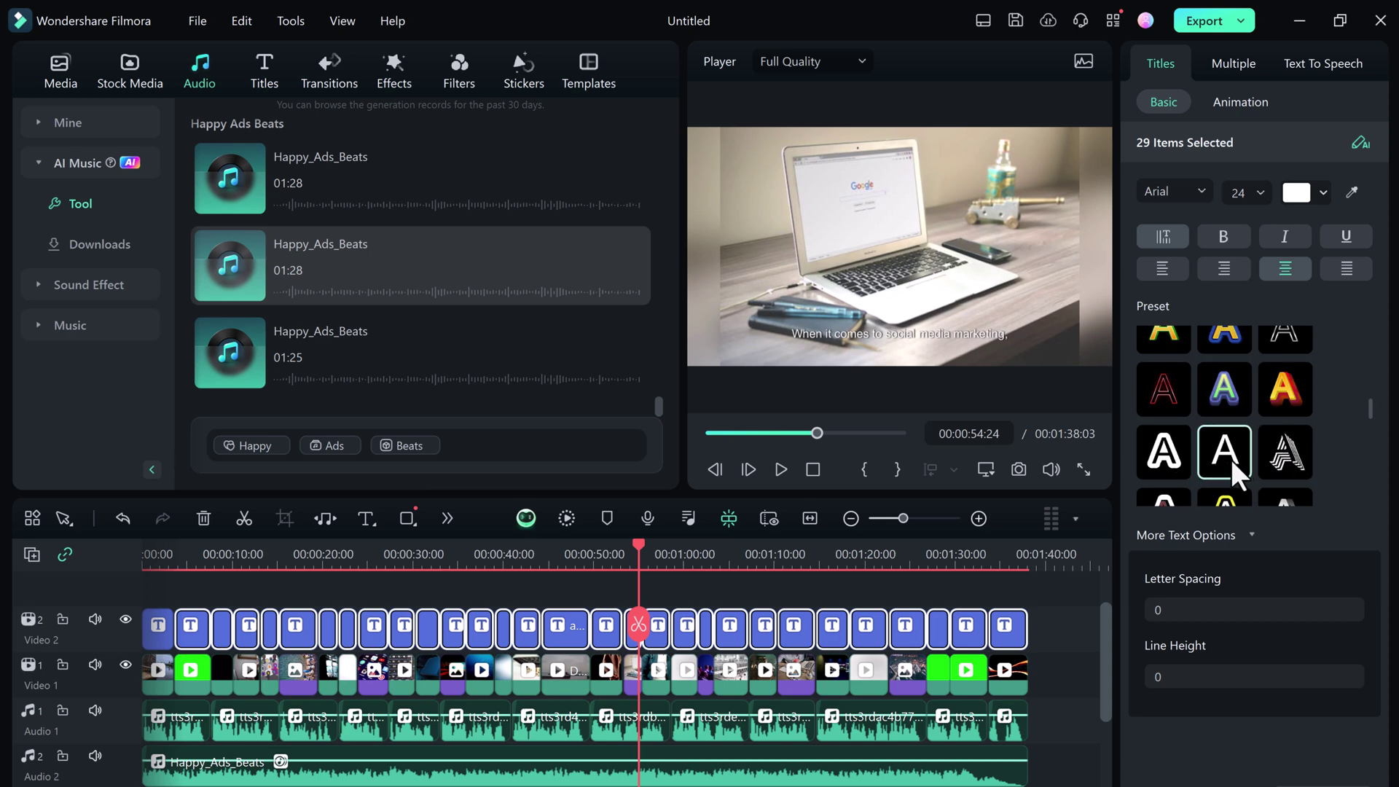
{"action": "left_click", "coordinate": [1170, 458]}
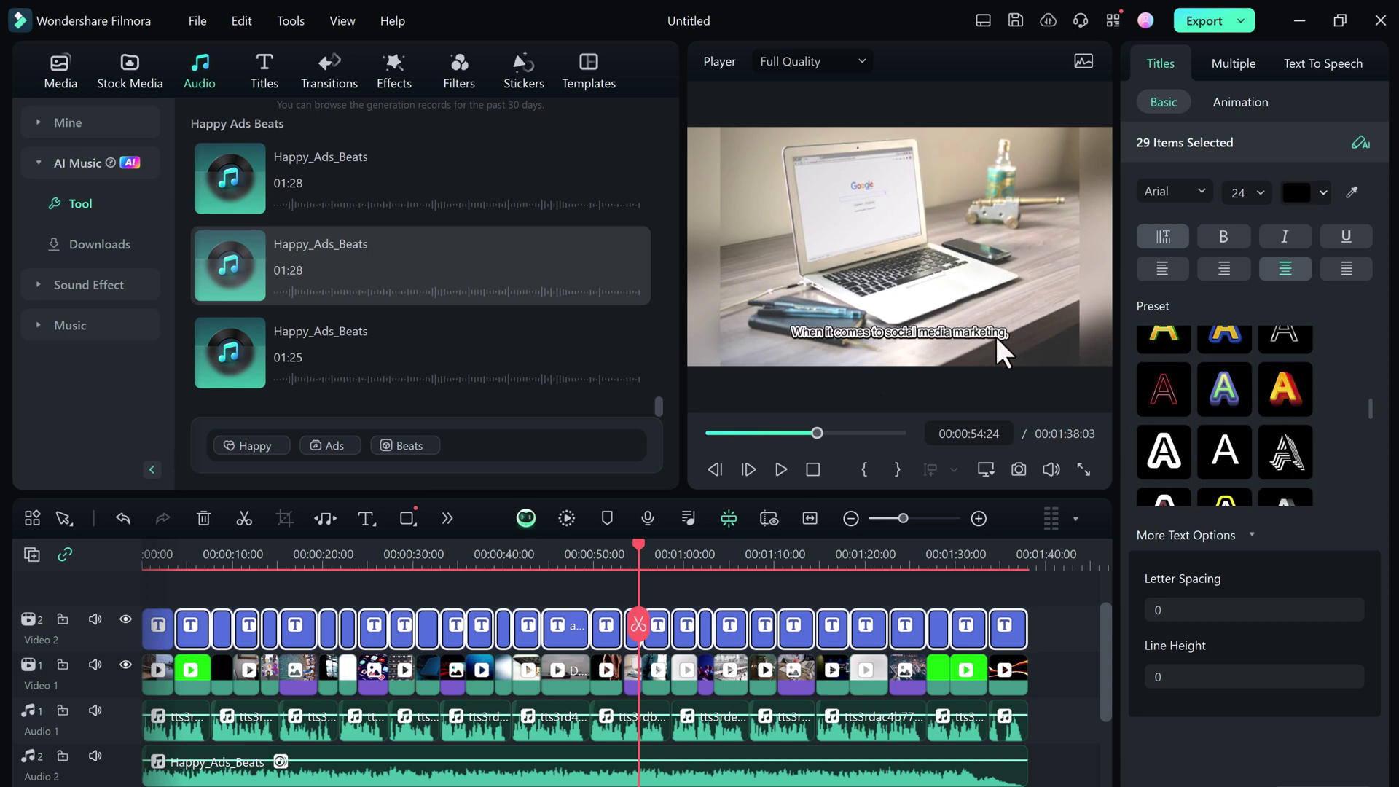
Step: Set the subtitles' font size to 28 and deselect the clips
{"action": "left_click", "coordinate": [1260, 192]}
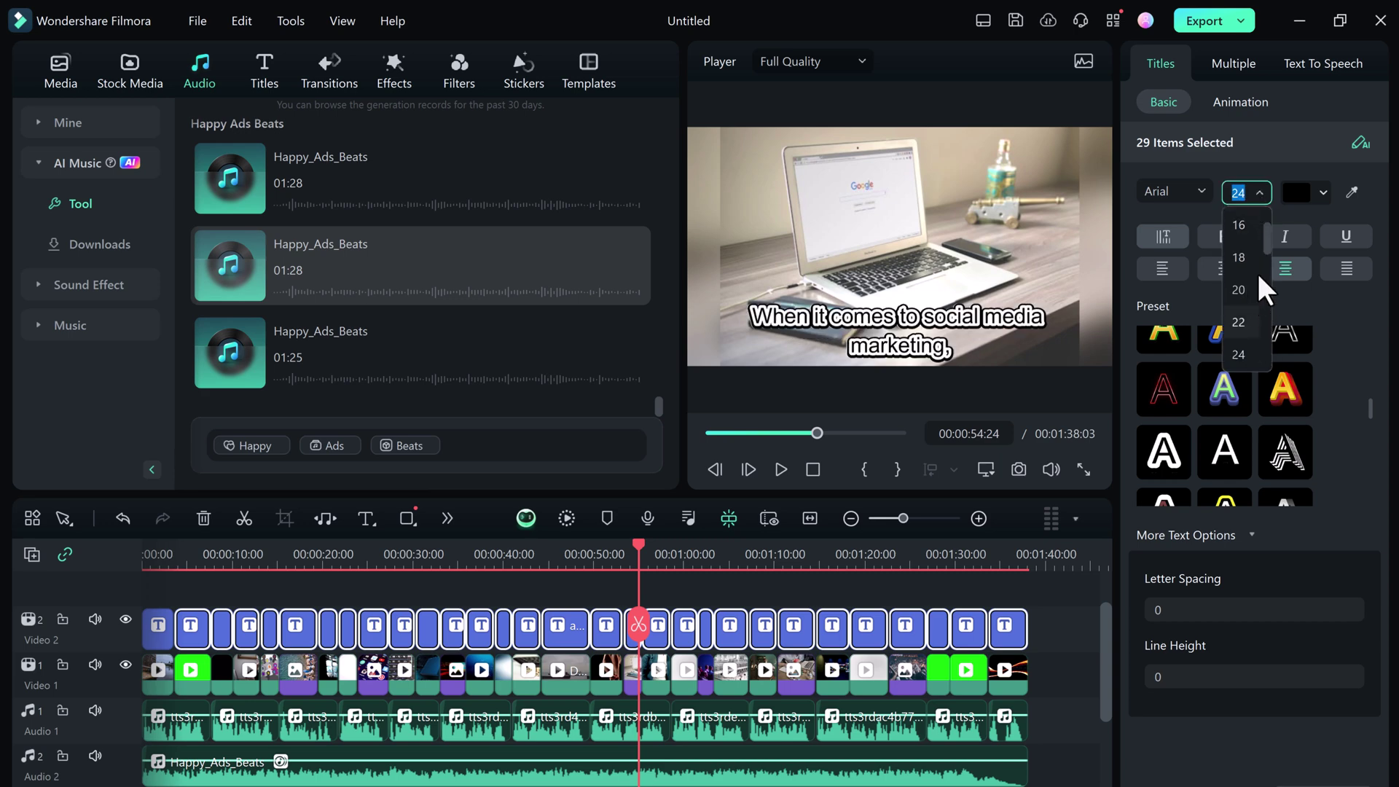
{"action": "scroll", "coordinate": [1267, 249], "scroll_direction": "down", "scroll_amount": 2}
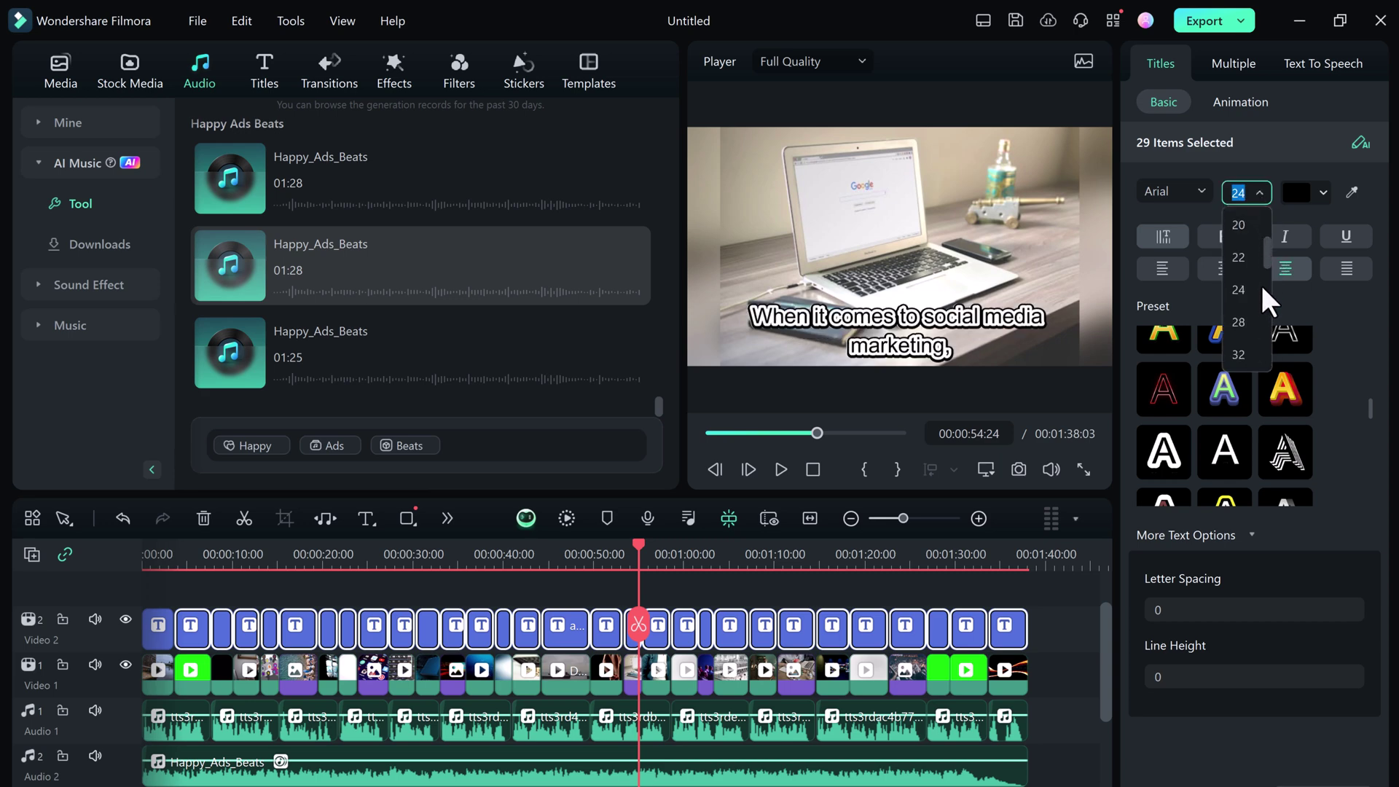
{"action": "left_click", "coordinate": [1243, 322]}
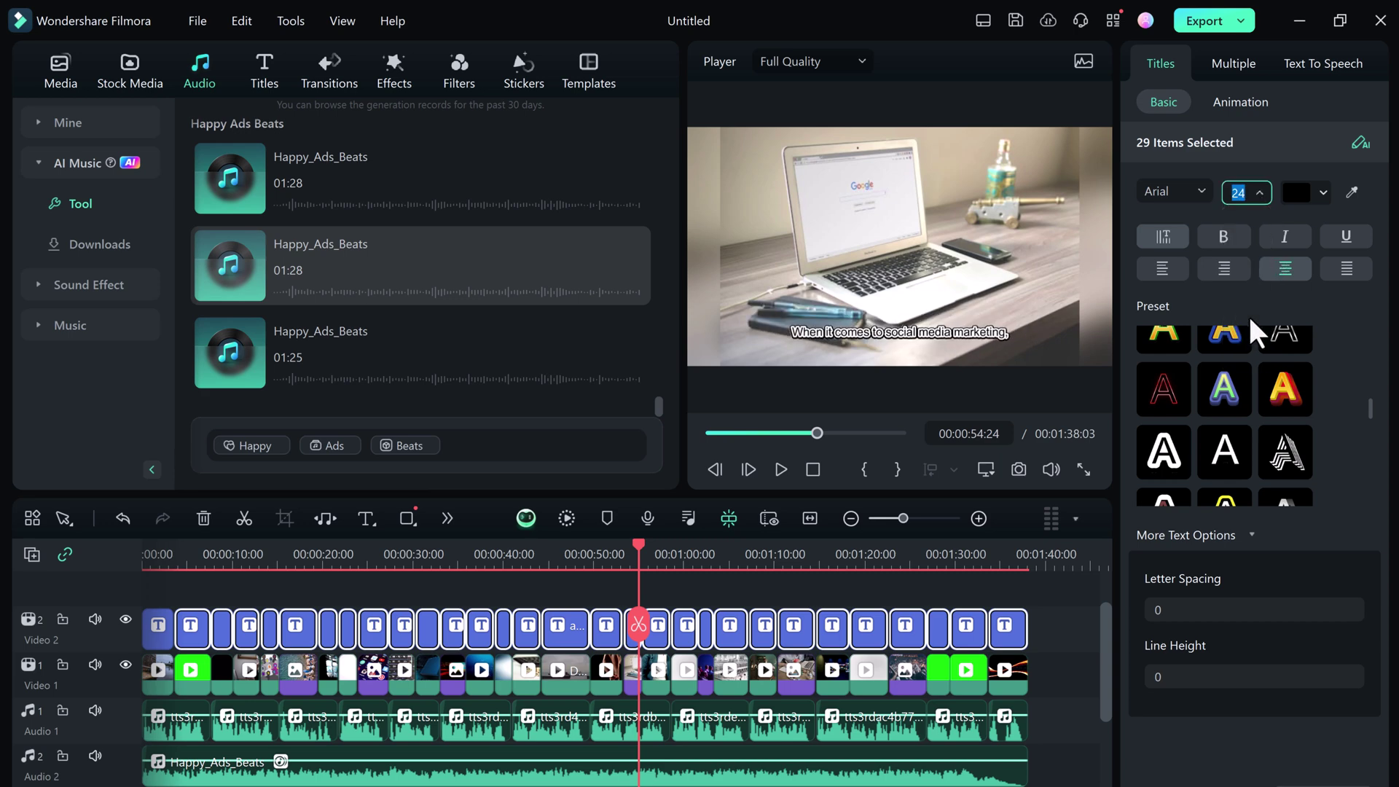
{"action": "left_click", "coordinate": [1250, 100]}
{"action": "left_click", "coordinate": [1237, 66]}
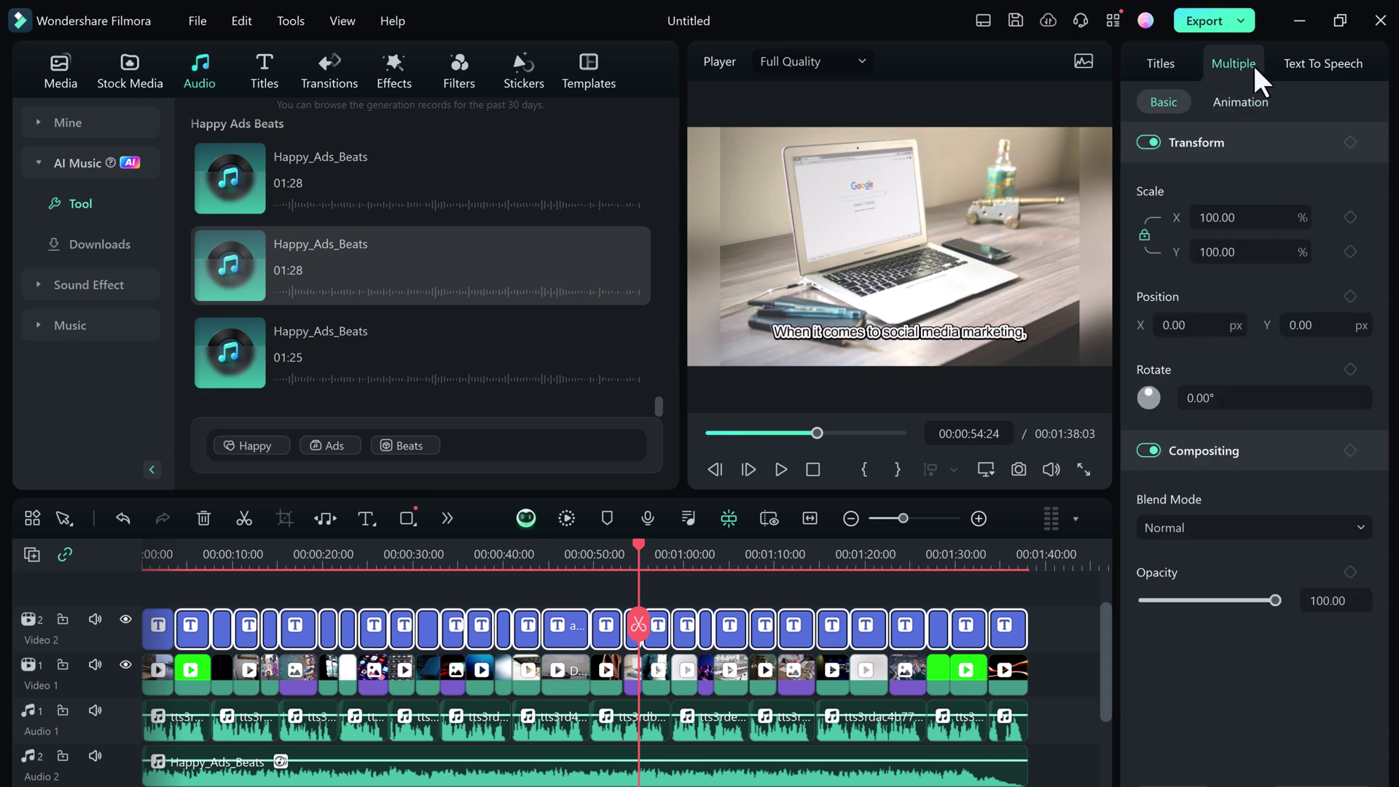
{"action": "left_click", "coordinate": [1296, 71]}
{"action": "left_click", "coordinate": [1065, 626]}
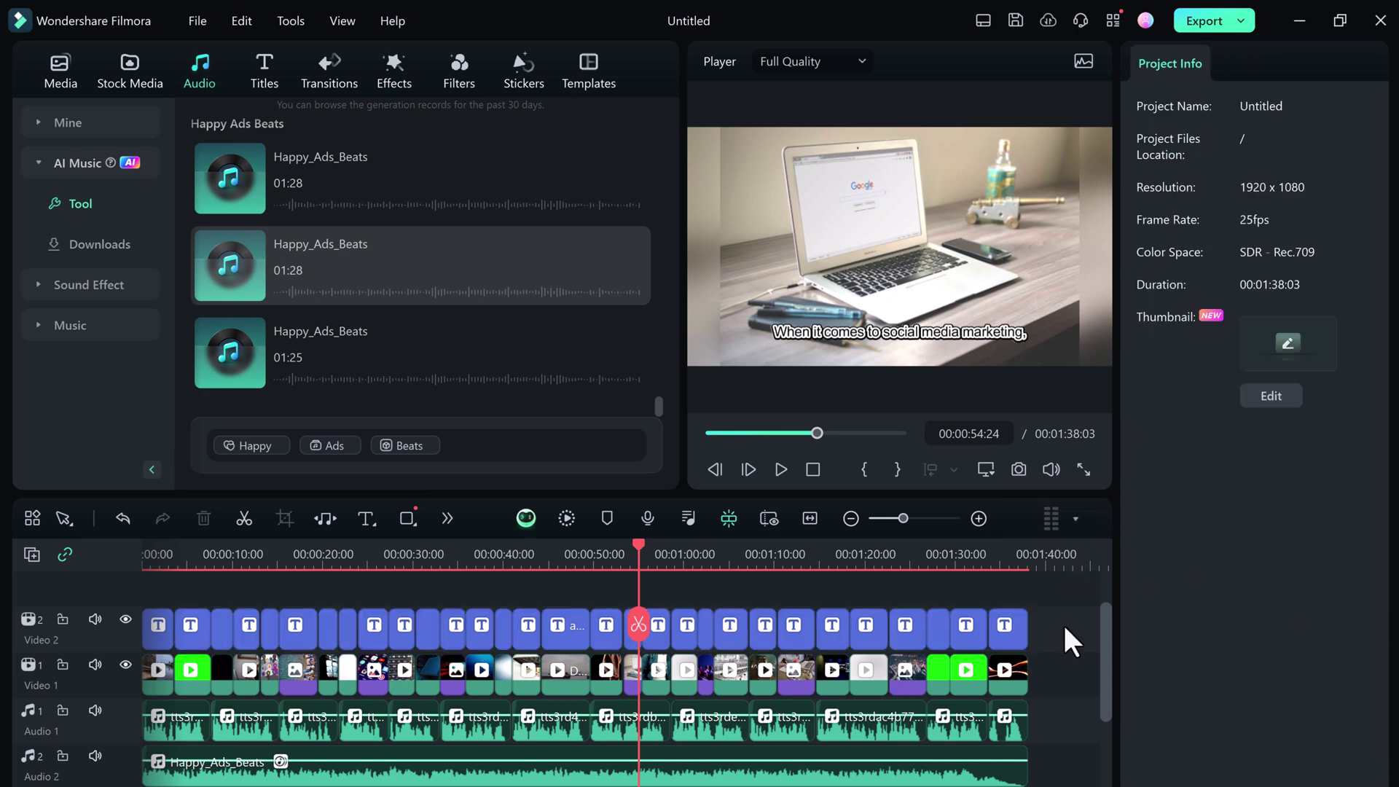
Step: Place a Fast Wipe Right transition on the clip junction near 54 seconds
{"action": "left_click", "coordinate": [322, 82]}
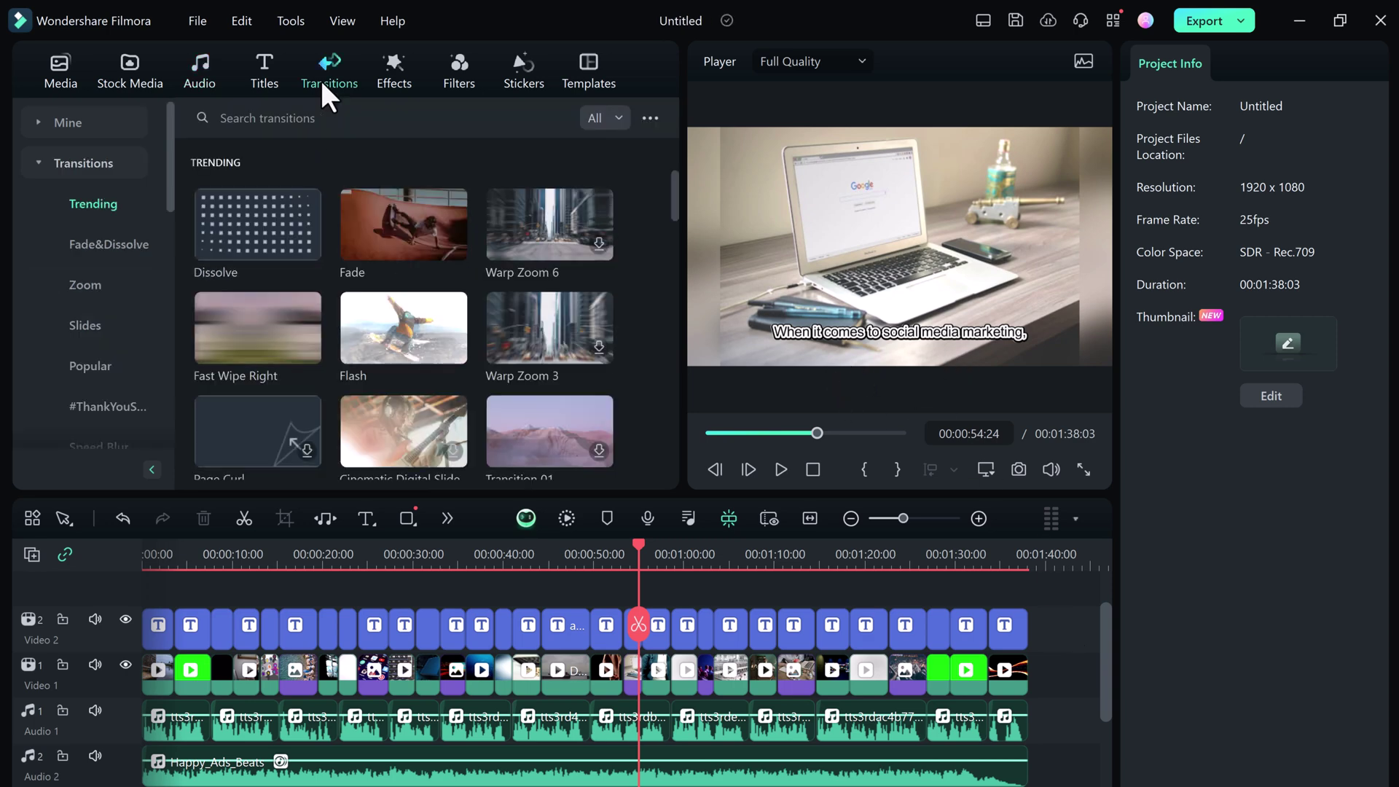
{"action": "mouse_move", "coordinate": [403, 327]}
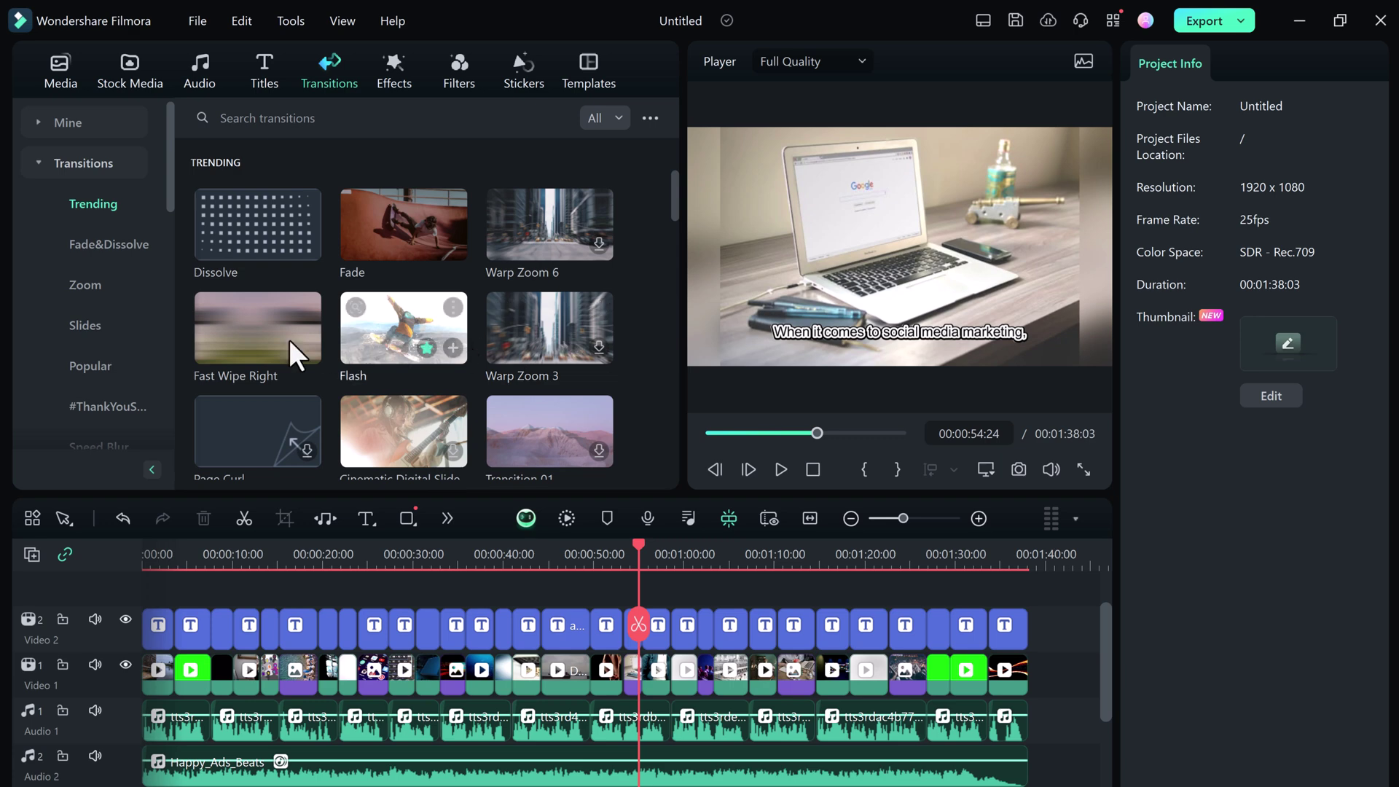
{"action": "double_click", "coordinate": [347, 331]}
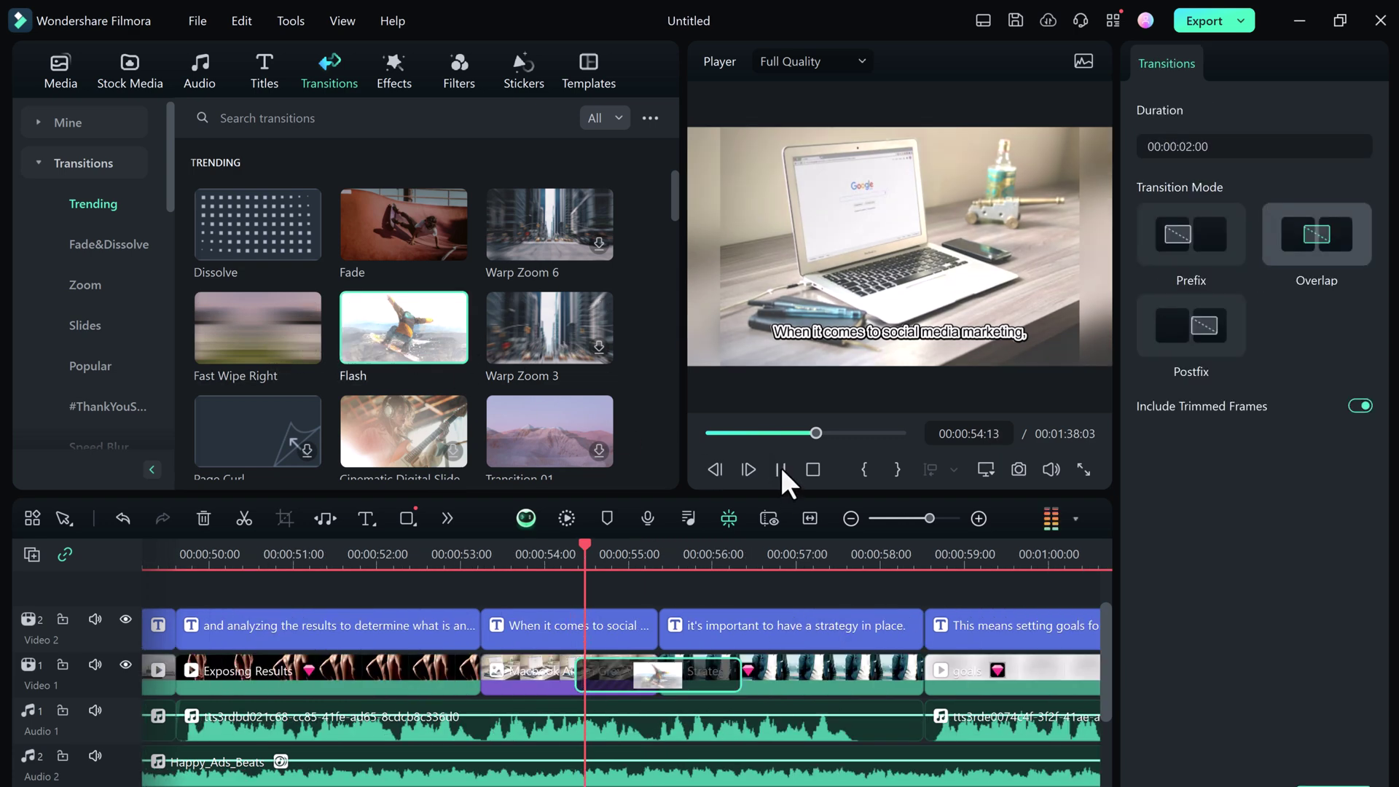
{"action": "left_click", "coordinate": [782, 468]}
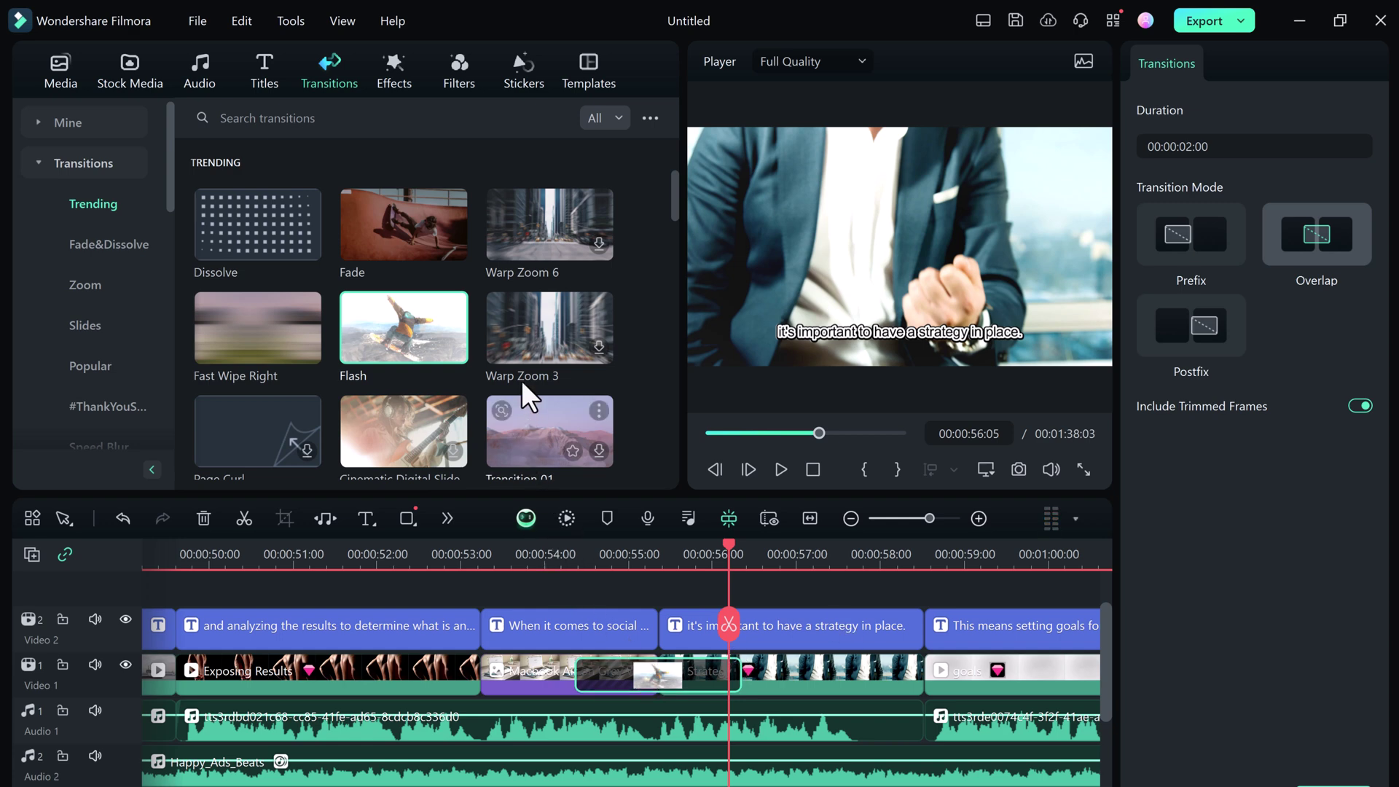
{"action": "mouse_move", "coordinate": [258, 327]}
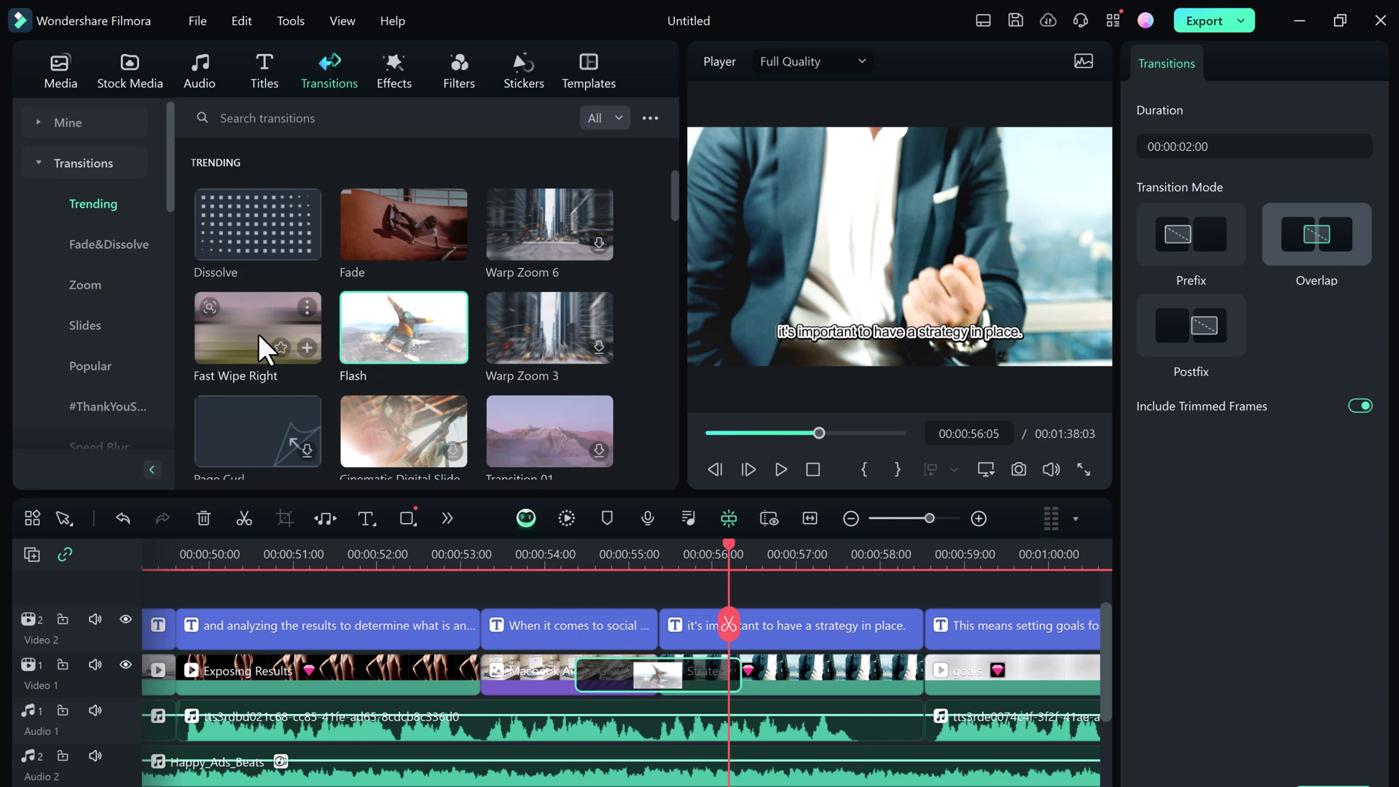
{"action": "left_click_drag", "start_coordinate": [268, 351], "coordinate": [620, 679]}
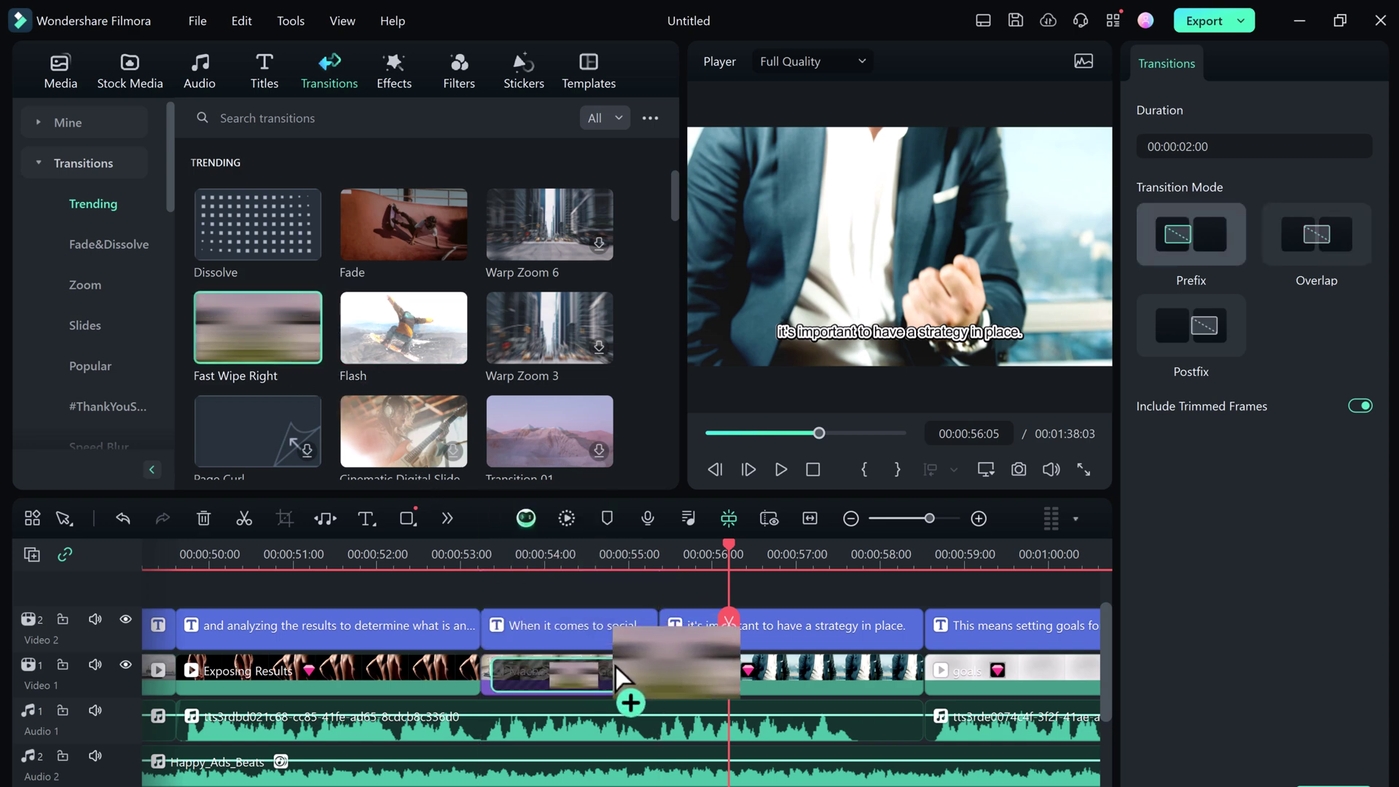
{"action": "left_click_drag", "start_coordinate": [618, 678], "coordinate": [616, 679]}
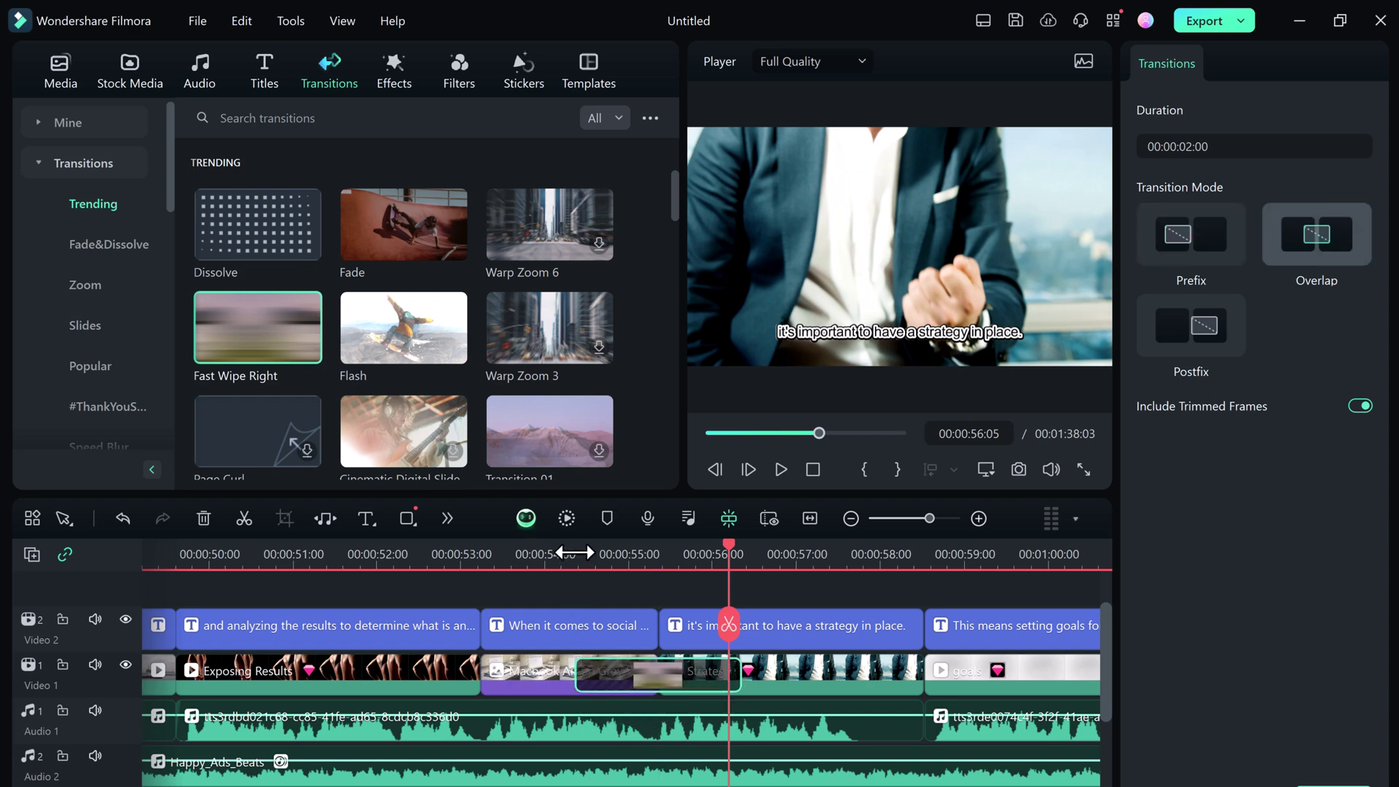
Step: Preview the Fast Wipe Right transition playing from about 54 seconds
{"action": "left_click", "coordinate": [573, 552]}
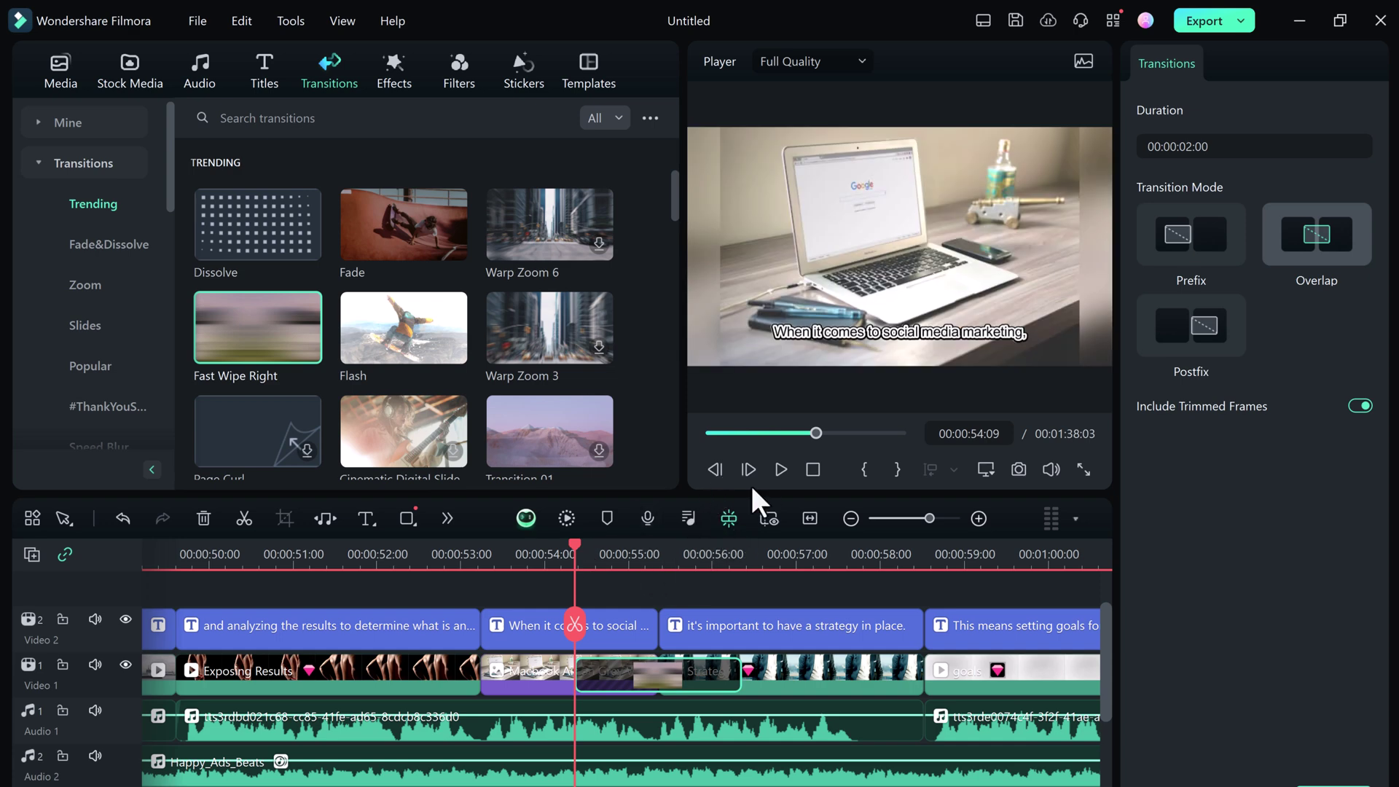
{"action": "left_click", "coordinate": [781, 470]}
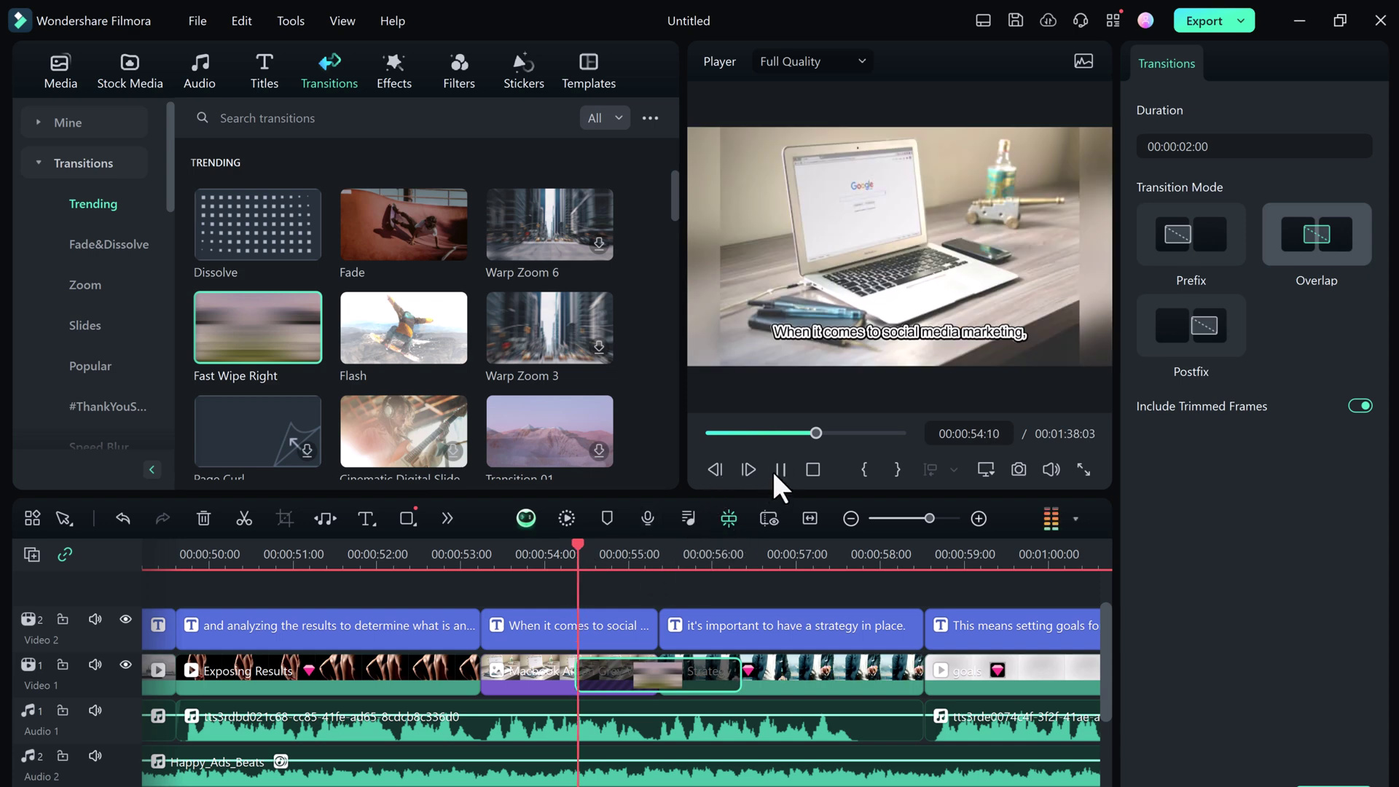
{"action": "left_click", "coordinate": [780, 470]}
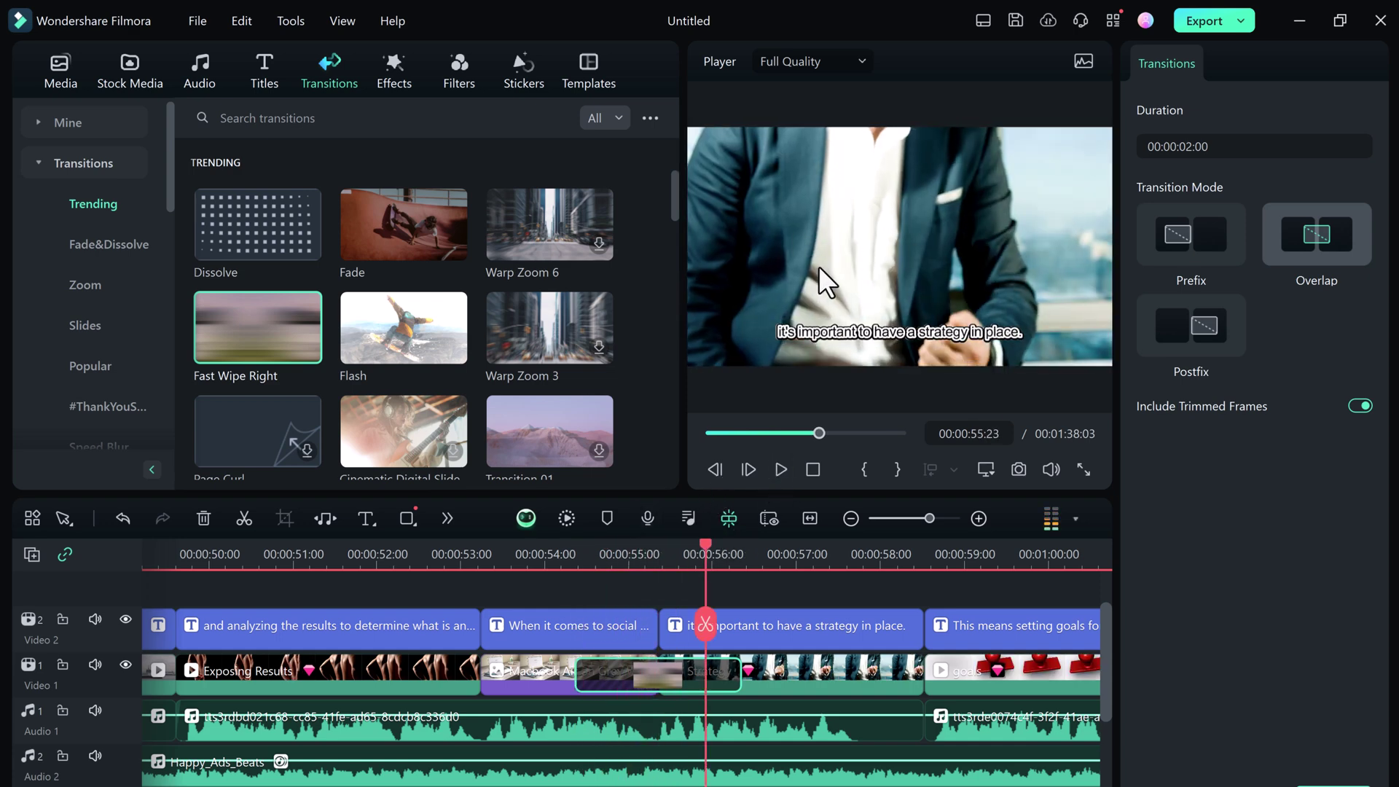
{"action": "left_click", "coordinate": [266, 68]}
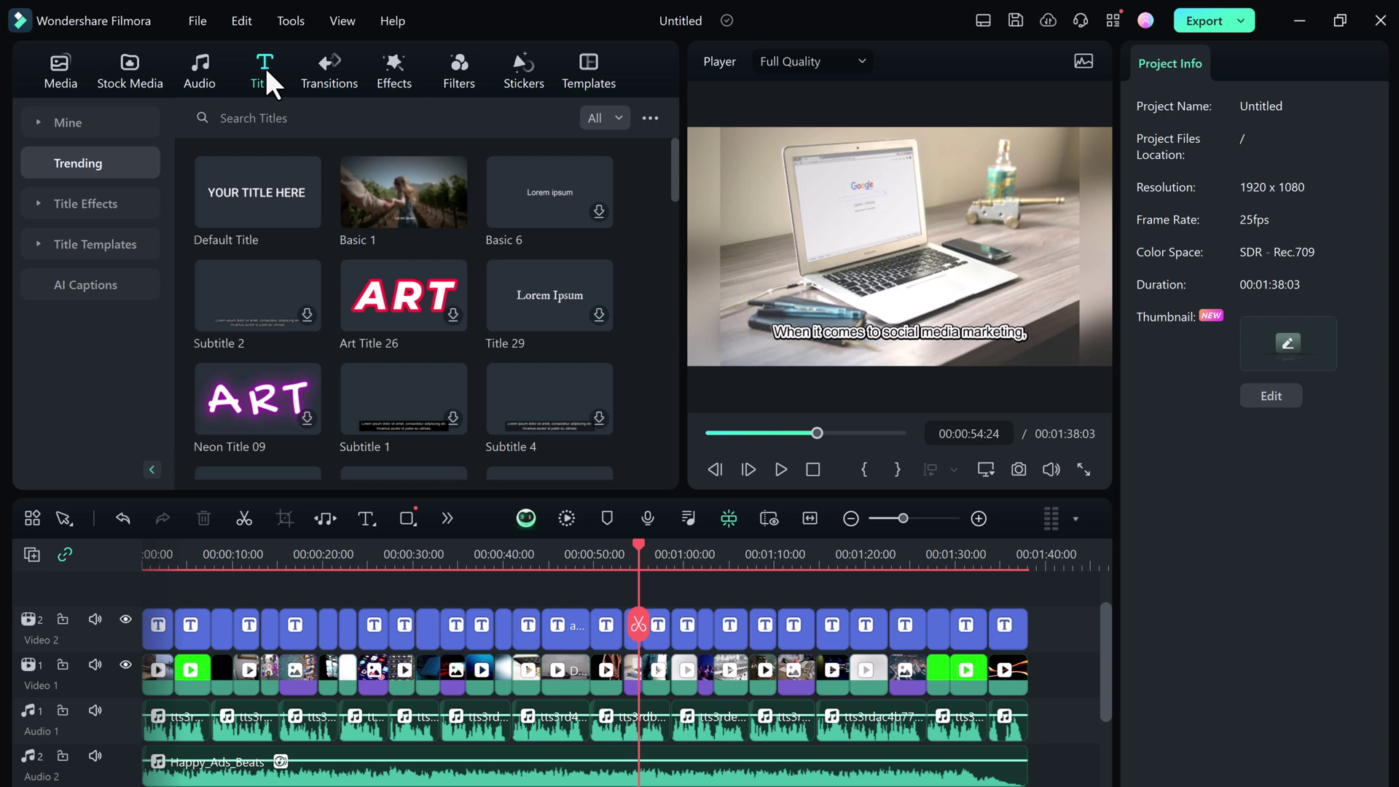
Step: Browse the Trending video effects, then switch to the Basic filters library
{"action": "left_click", "coordinate": [378, 75]}
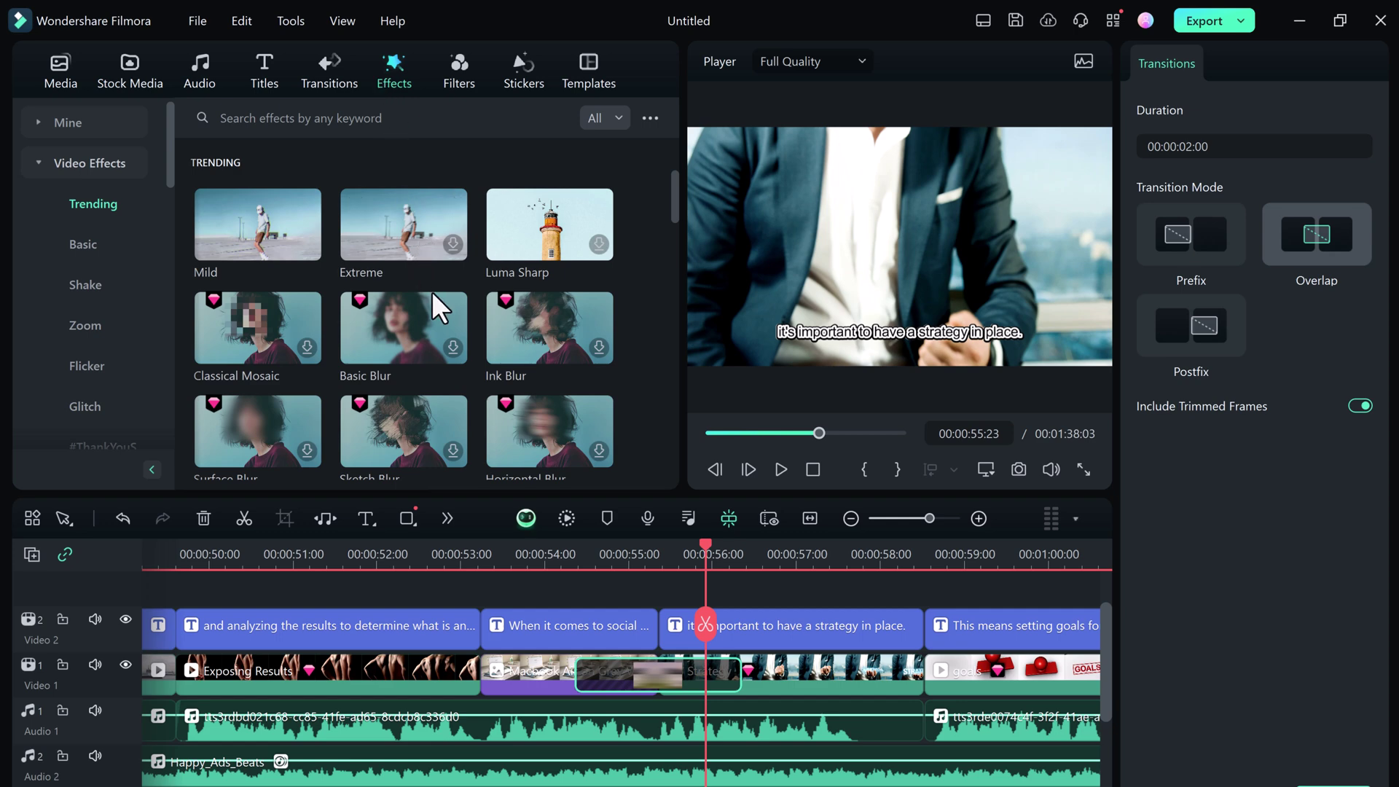
{"action": "scroll", "coordinate": [432, 293], "scroll_direction": "down", "scroll_amount": 5}
{"action": "scroll", "coordinate": [432, 293], "scroll_direction": "down", "scroll_amount": 3}
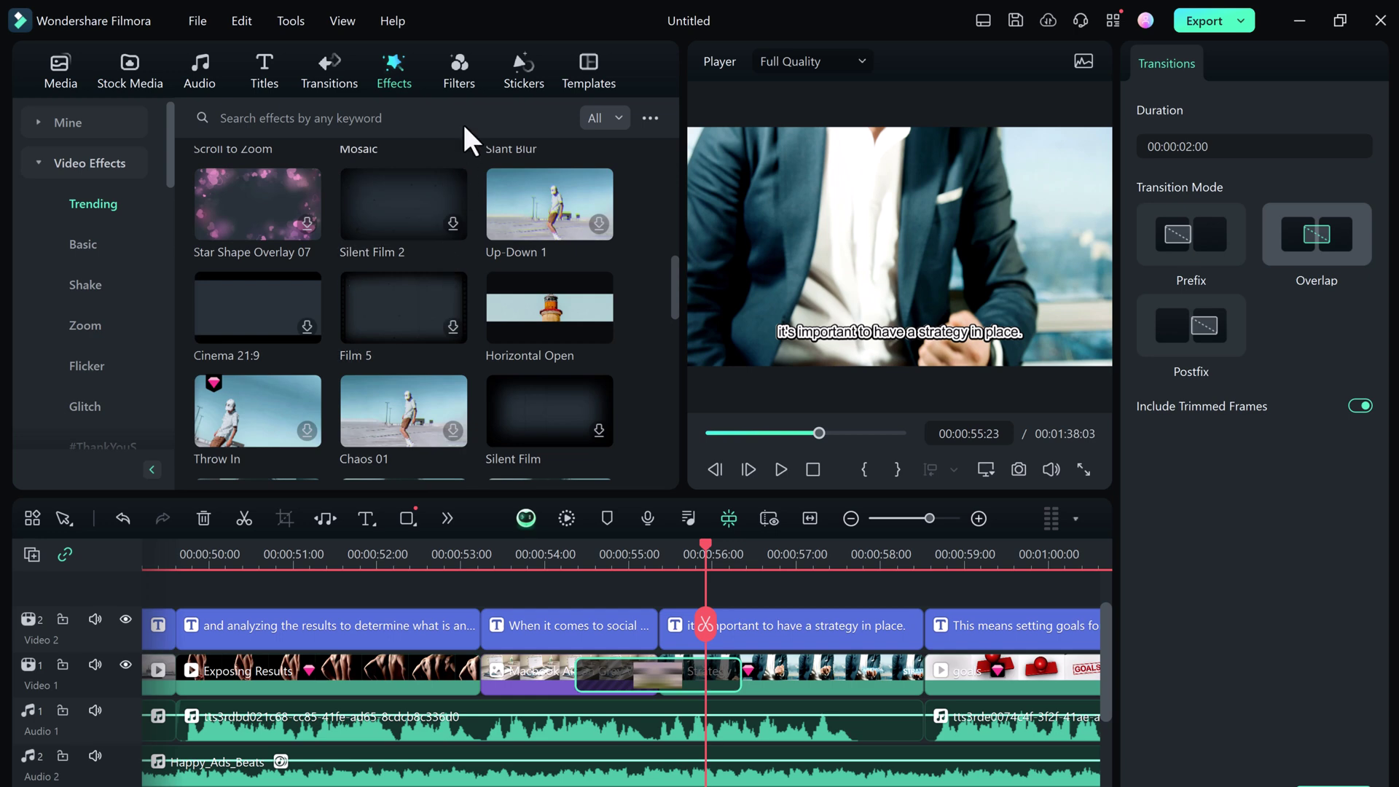
{"action": "left_click", "coordinate": [460, 74]}
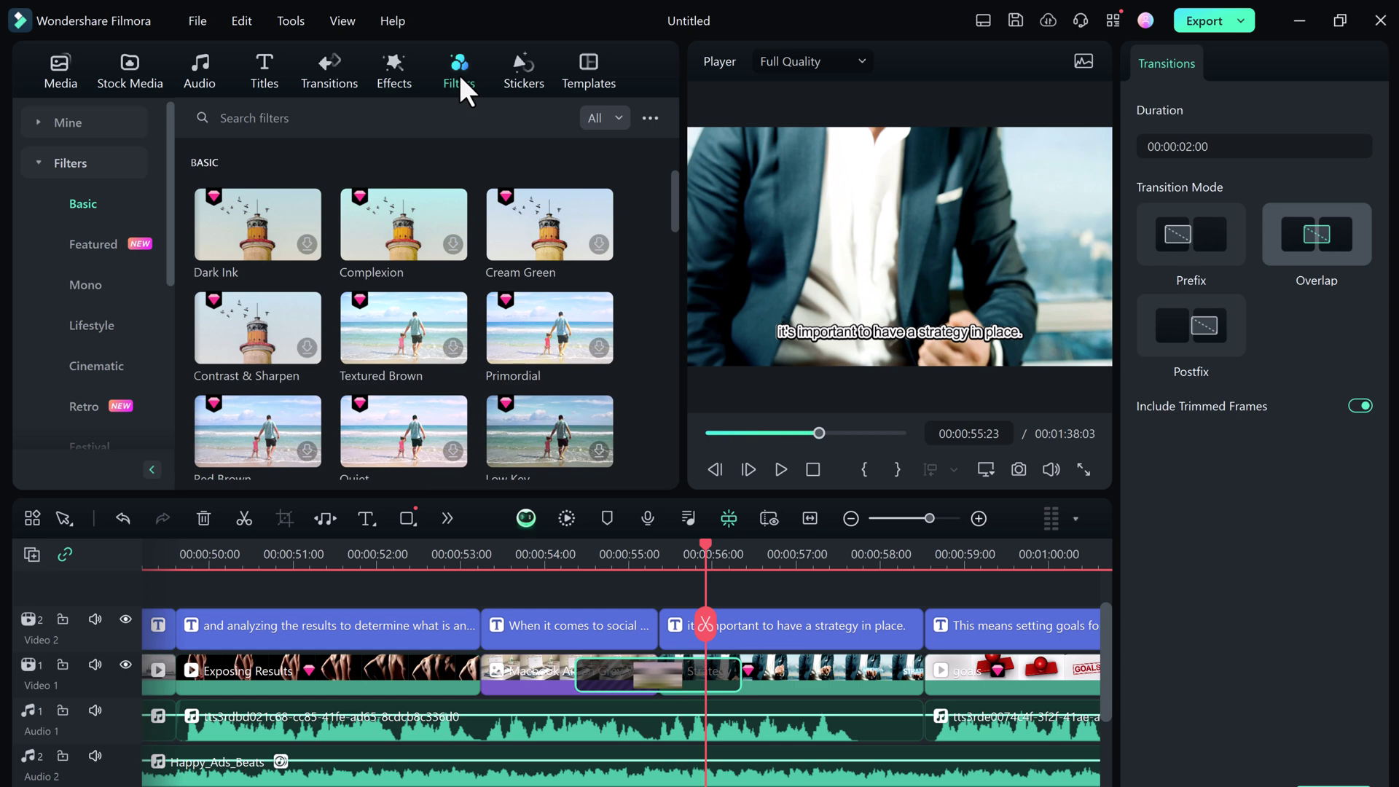
Step: Add the animated Subscribe sticker from Stickers as a new clip near 00:00:56
{"action": "left_click", "coordinate": [533, 78]}
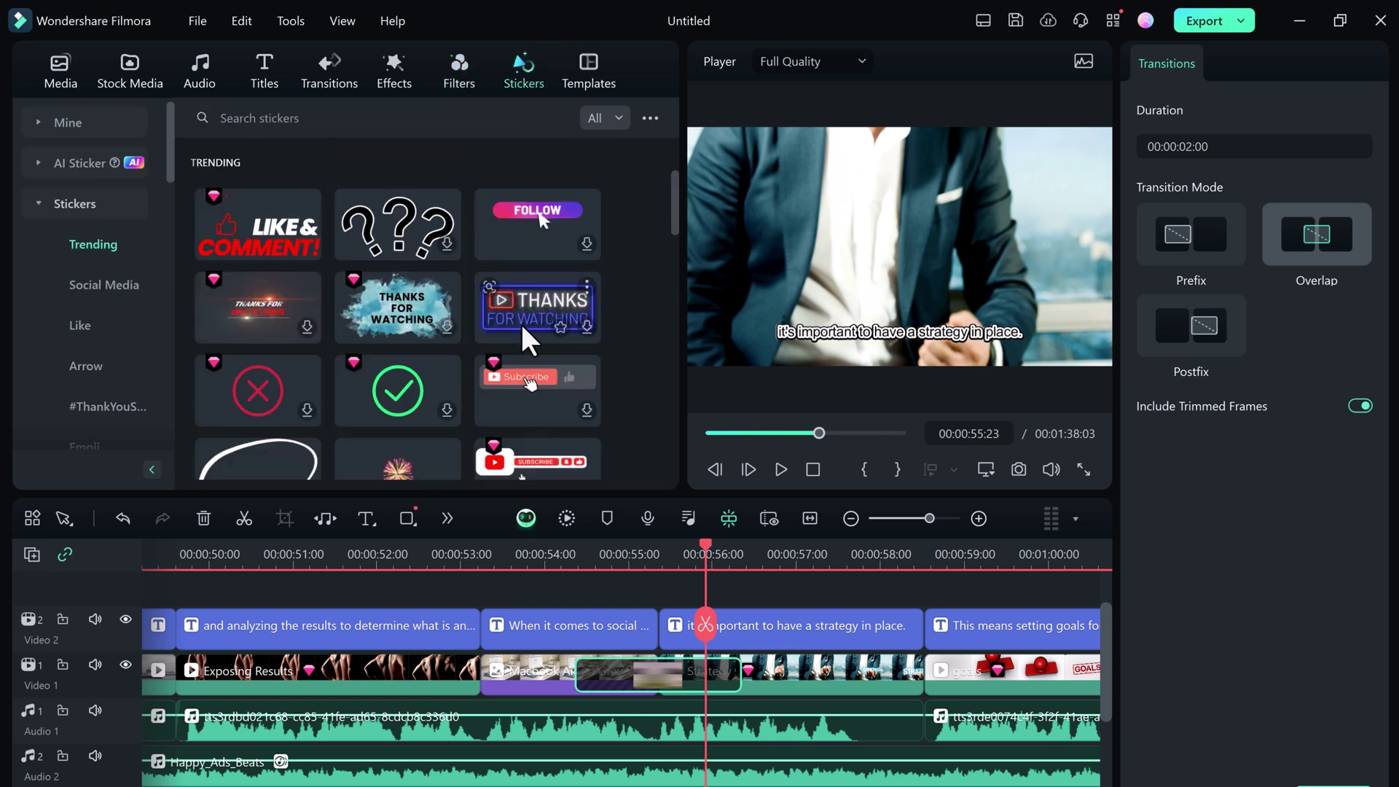
{"action": "scroll", "coordinate": [416, 310], "scroll_direction": "down", "scroll_amount": 3}
{"action": "scroll", "coordinate": [416, 310], "scroll_direction": "down", "scroll_amount": 3}
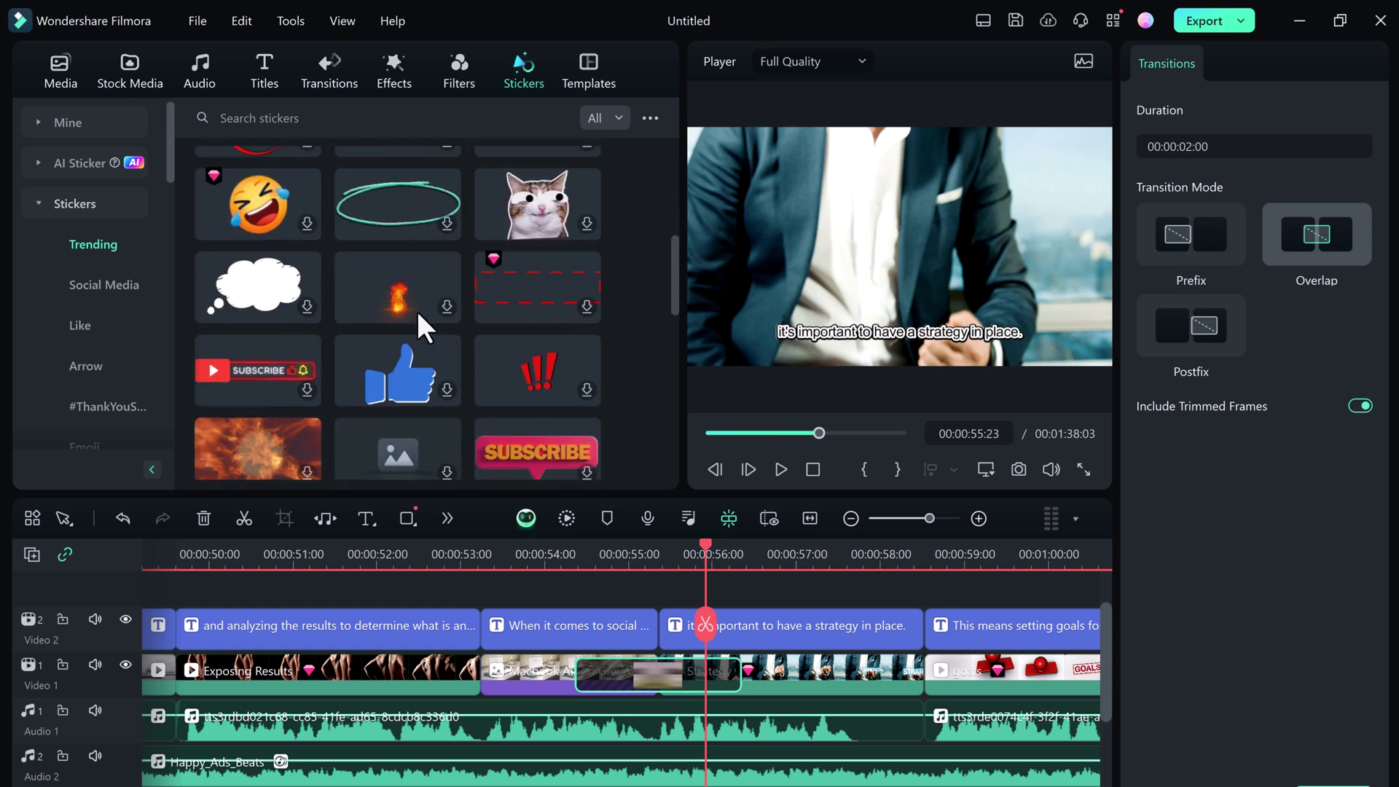
{"action": "scroll", "coordinate": [417, 309], "scroll_direction": "down", "scroll_amount": 3}
{"action": "scroll", "coordinate": [417, 312], "scroll_direction": "down", "scroll_amount": 1}
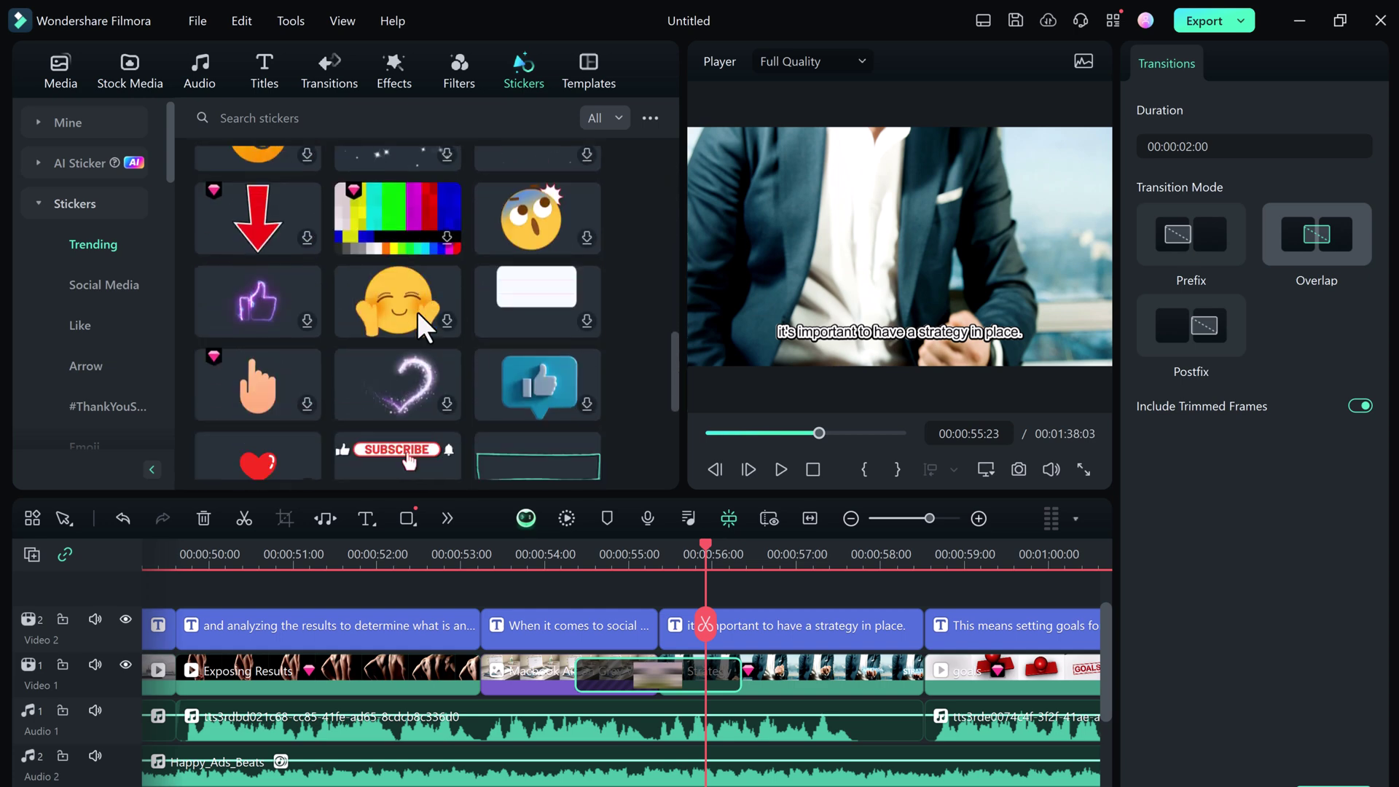
{"action": "scroll", "coordinate": [417, 310], "scroll_direction": "down", "scroll_amount": 2}
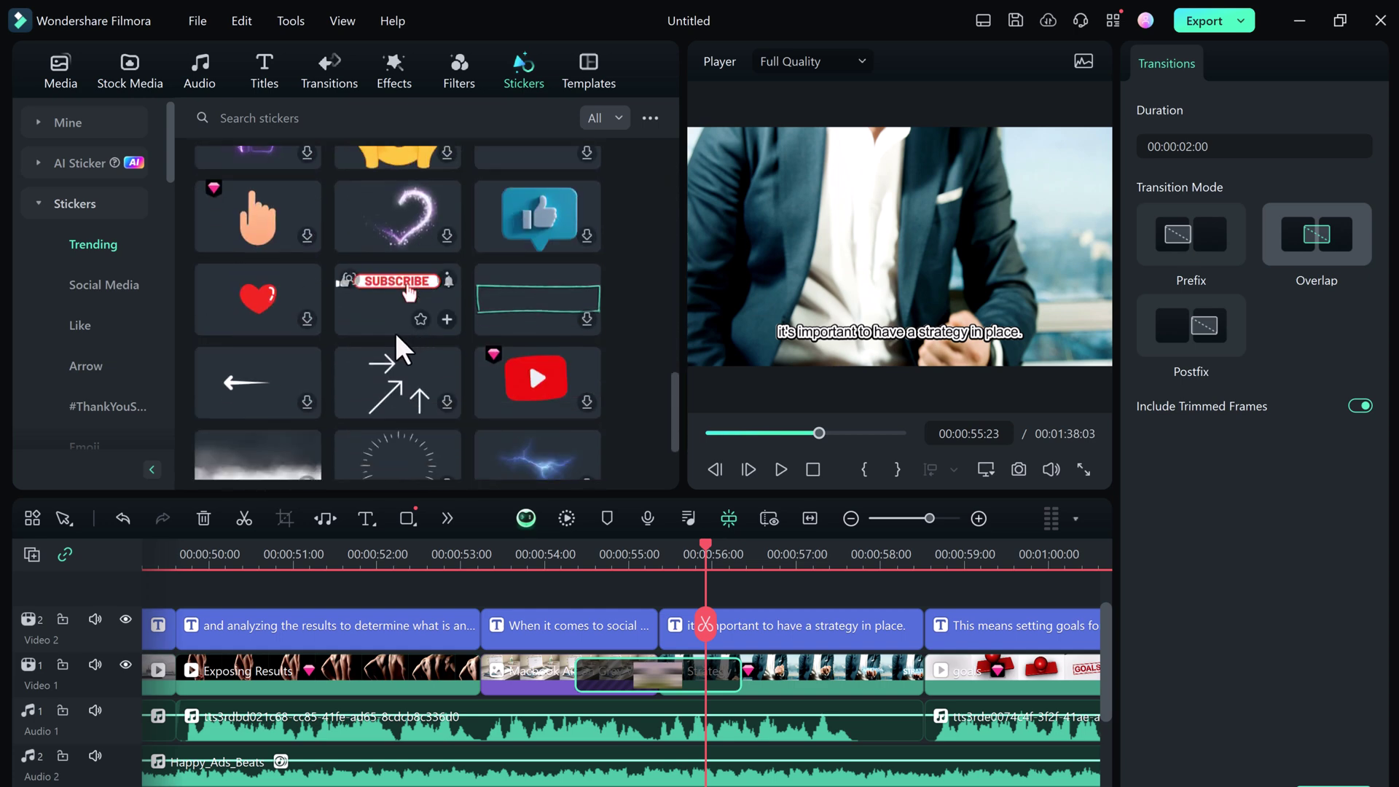
{"action": "mouse_move", "coordinate": [396, 464]}
{"action": "left_click", "coordinate": [451, 322]}
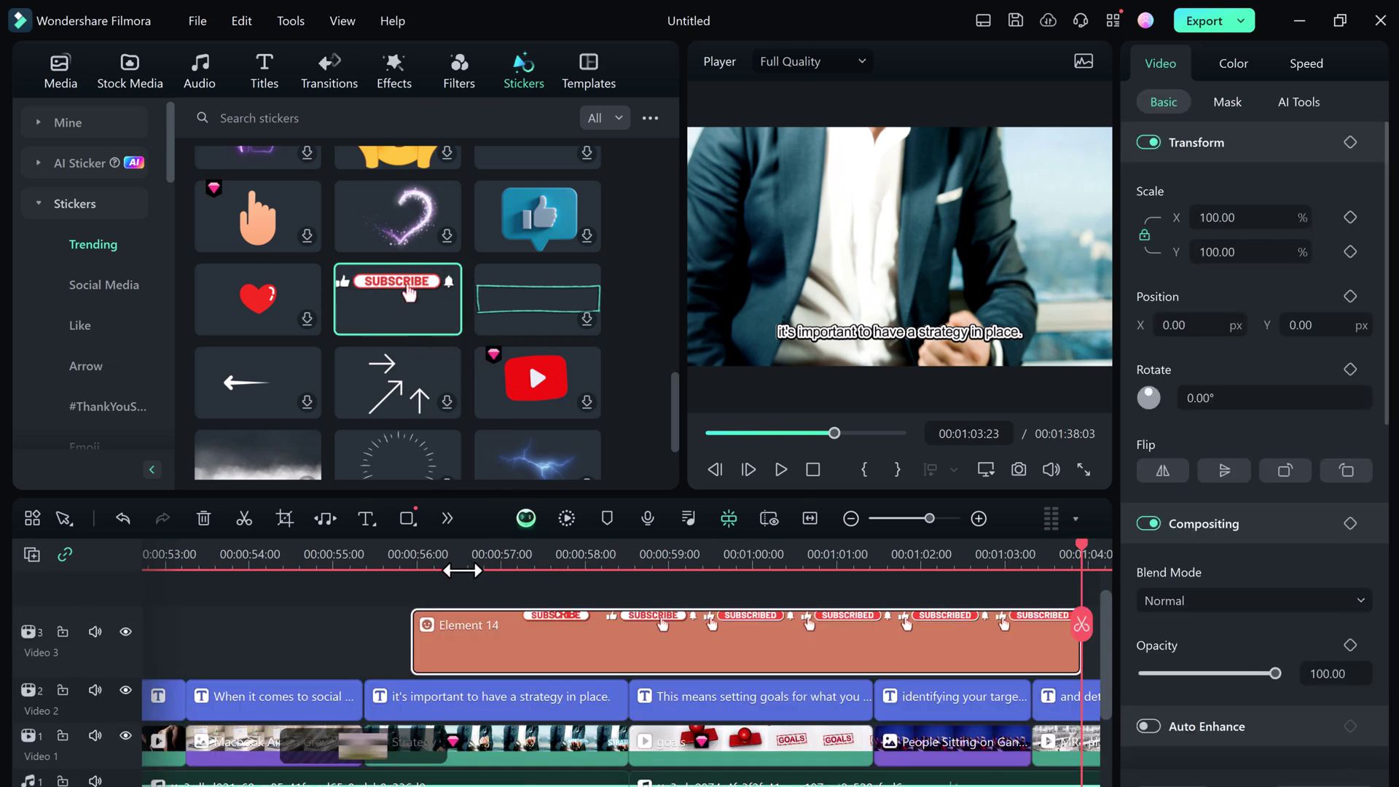
Step: Preview the Subscribe sticker, then shrink it to about 53% in the upper right
{"action": "left_click", "coordinate": [852, 519]}
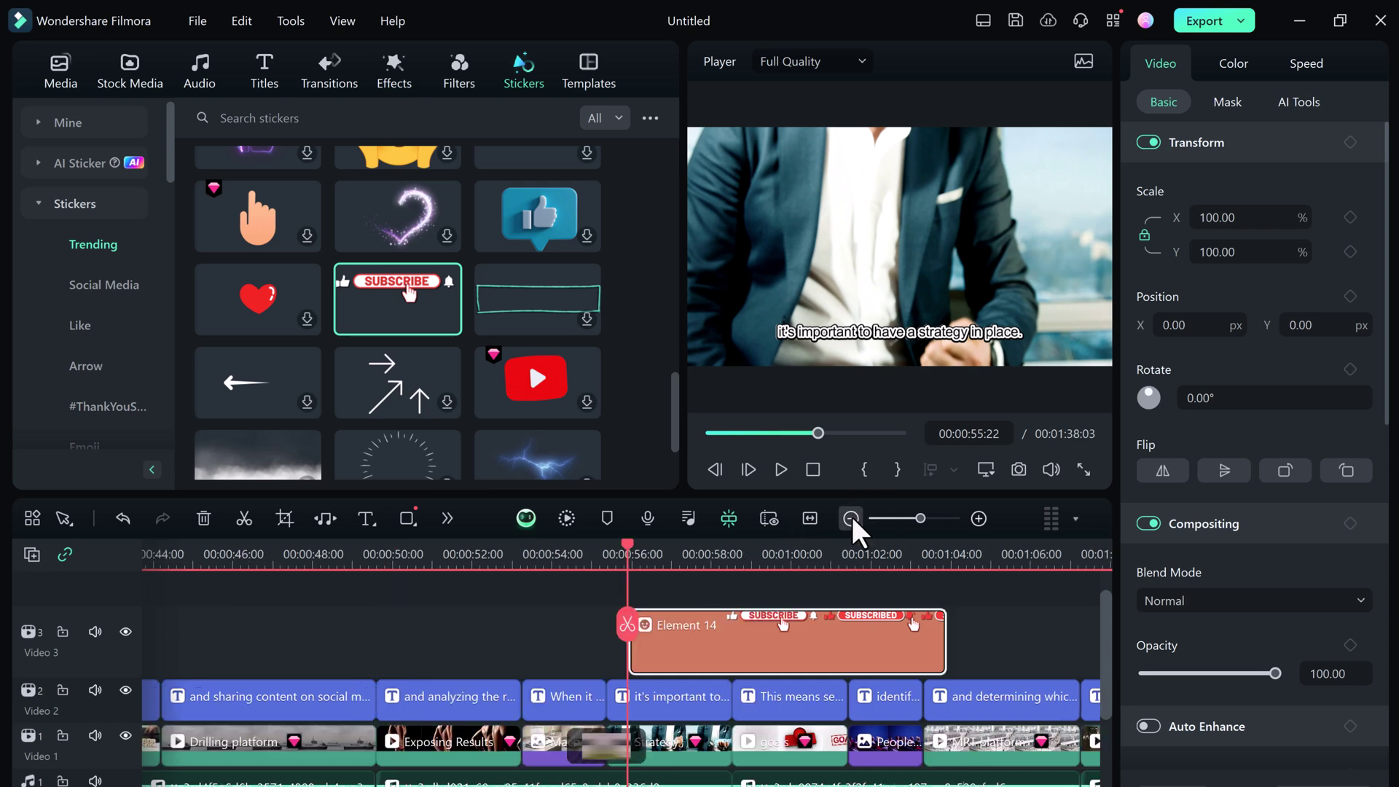
{"action": "left_click", "coordinate": [781, 470]}
{"action": "left_click", "coordinate": [780, 469]}
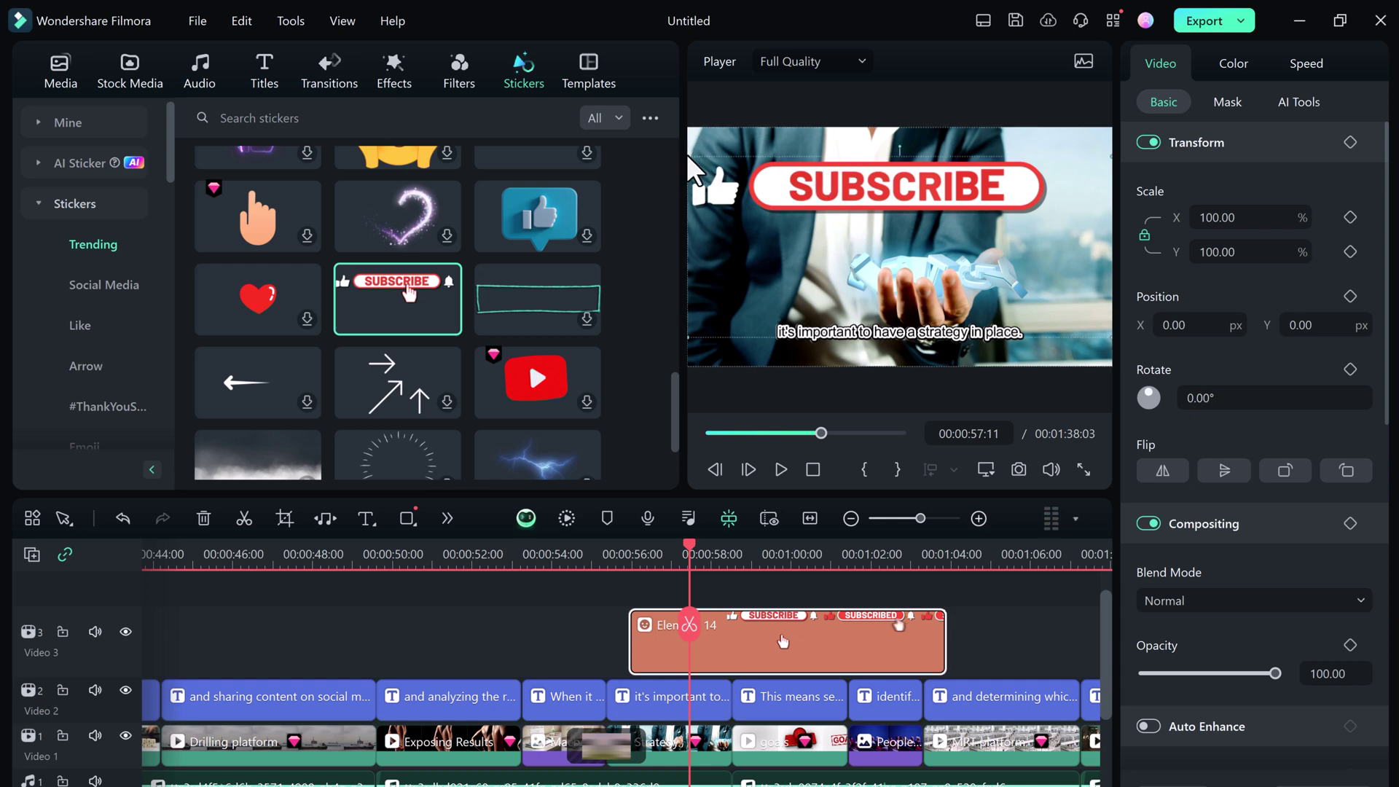
{"action": "mouse_move", "coordinate": [688, 155]}
{"action": "left_mouse_down"}
{"action": "mouse_move", "coordinate": [976, 257]}
{"action": "mouse_move", "coordinate": [1005, 161]}
{"action": "left_mouse_up"}
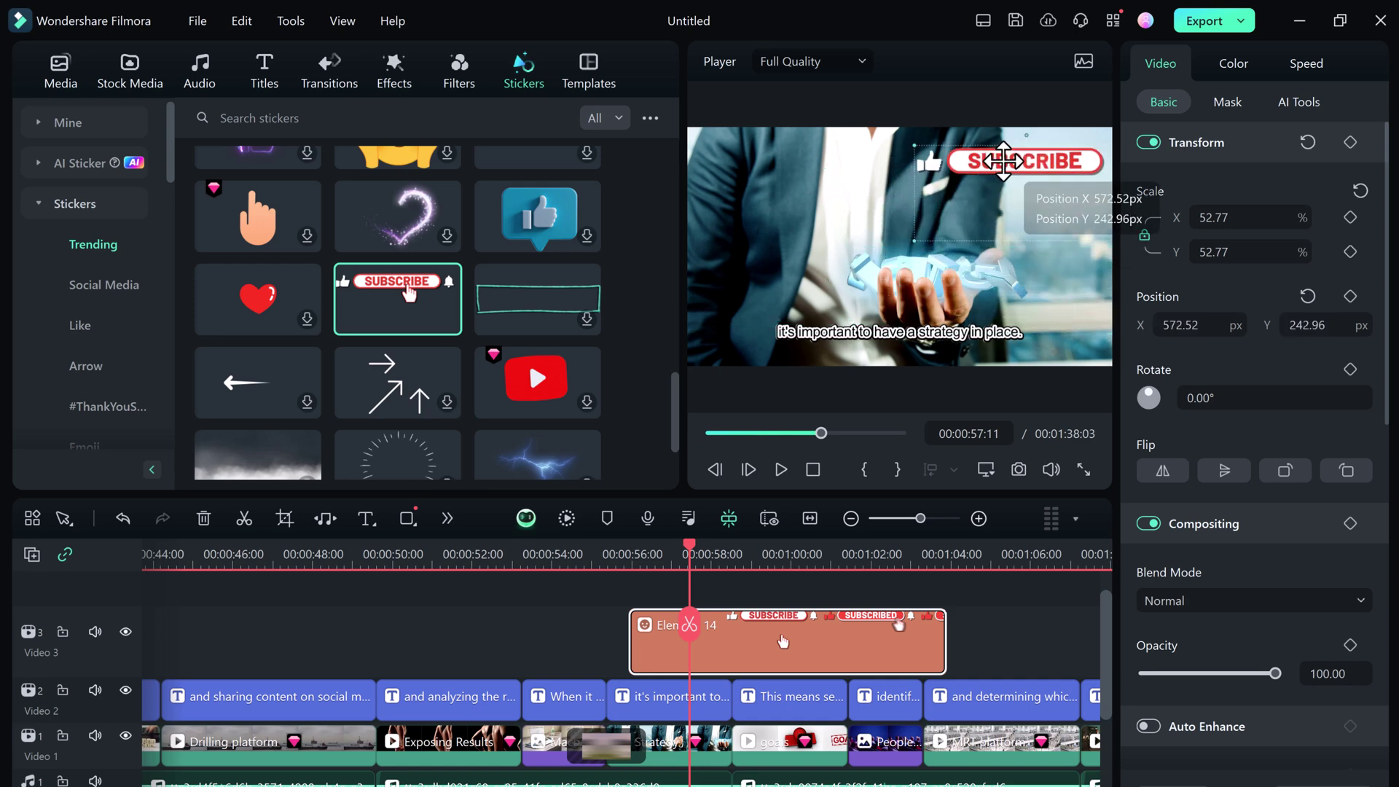
{"action": "left_click", "coordinate": [589, 73]}
{"action": "left_click", "coordinate": [535, 82]}
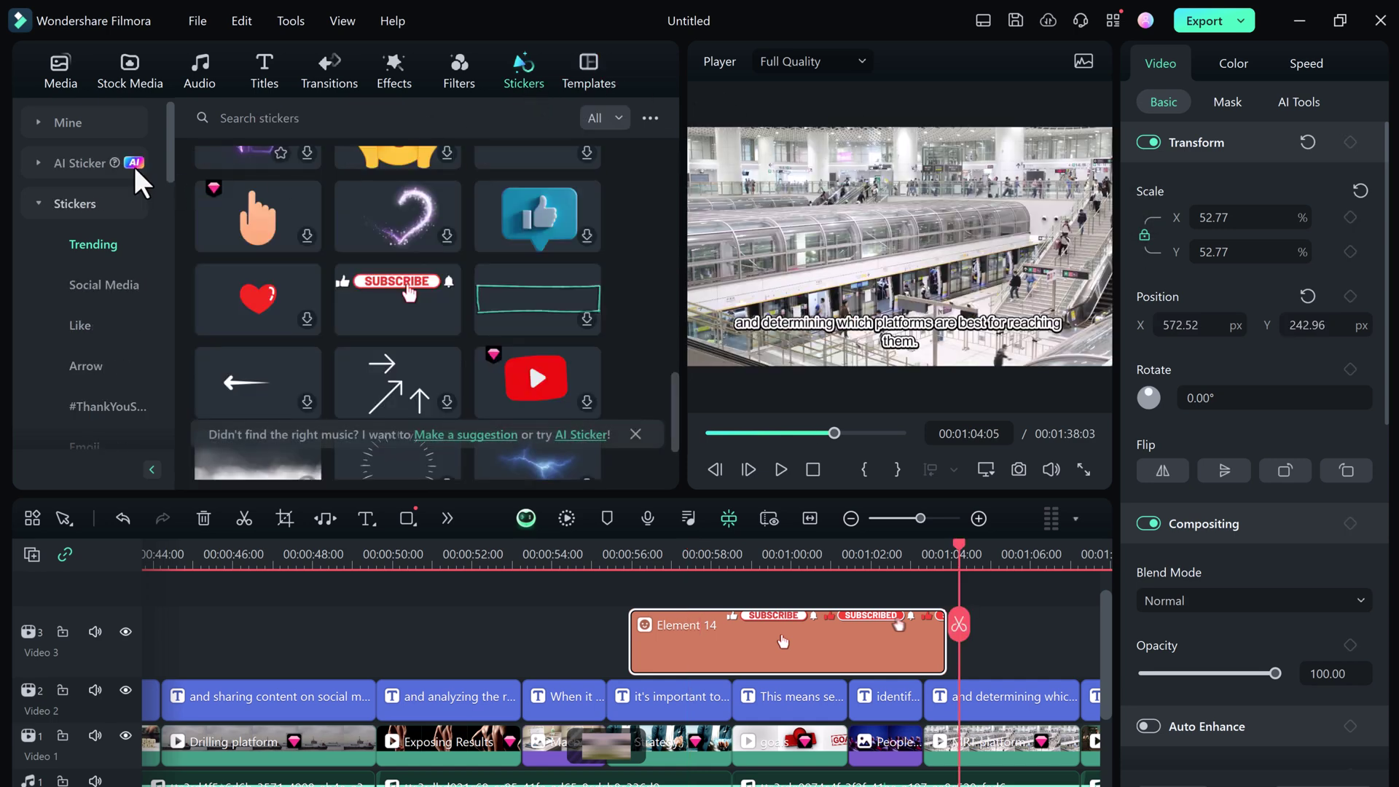
{"action": "left_click", "coordinate": [93, 162]}
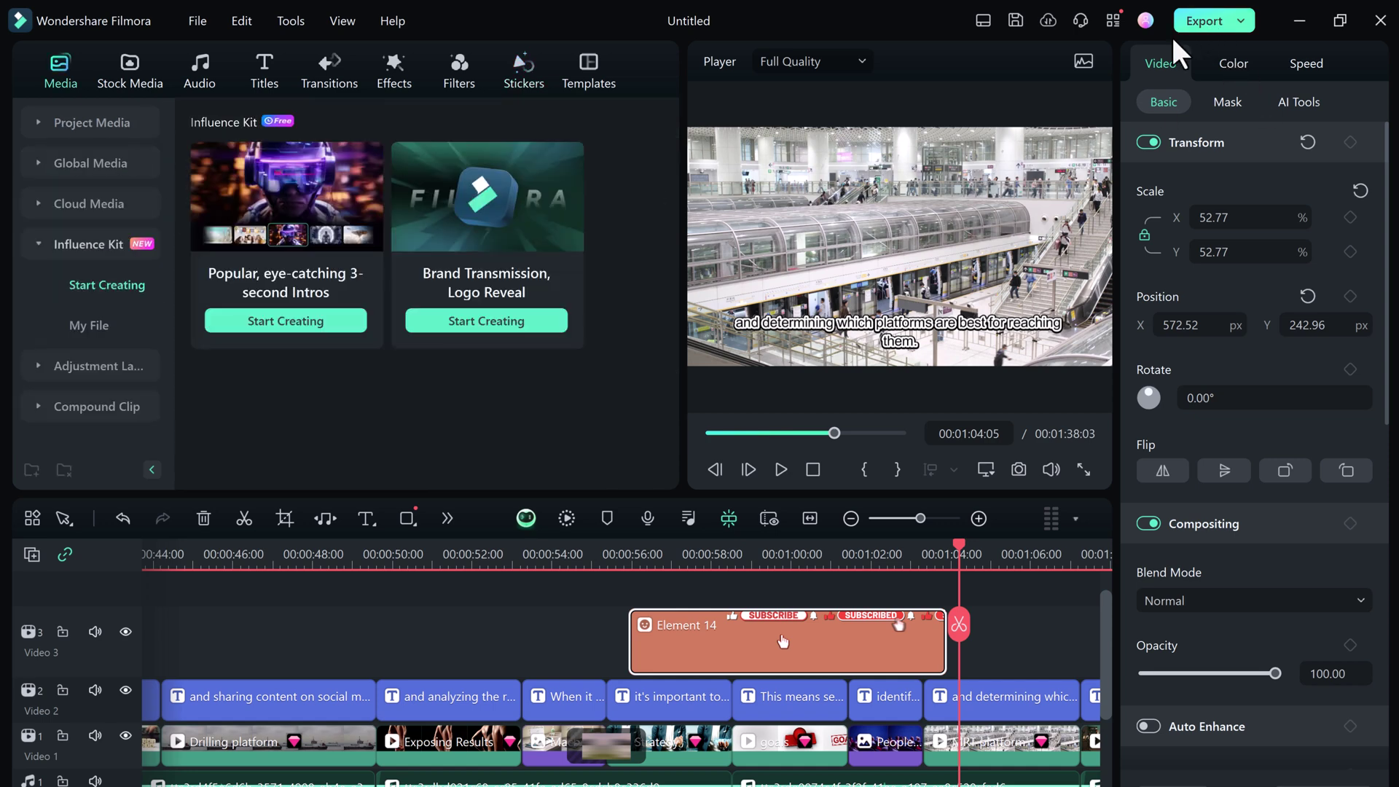
Step: Export AUDIO DRIVEN as MP4 at higher quality, 25 fps, 4096x2160, pausing at 21%
{"action": "key", "text": "ctrl+e"}
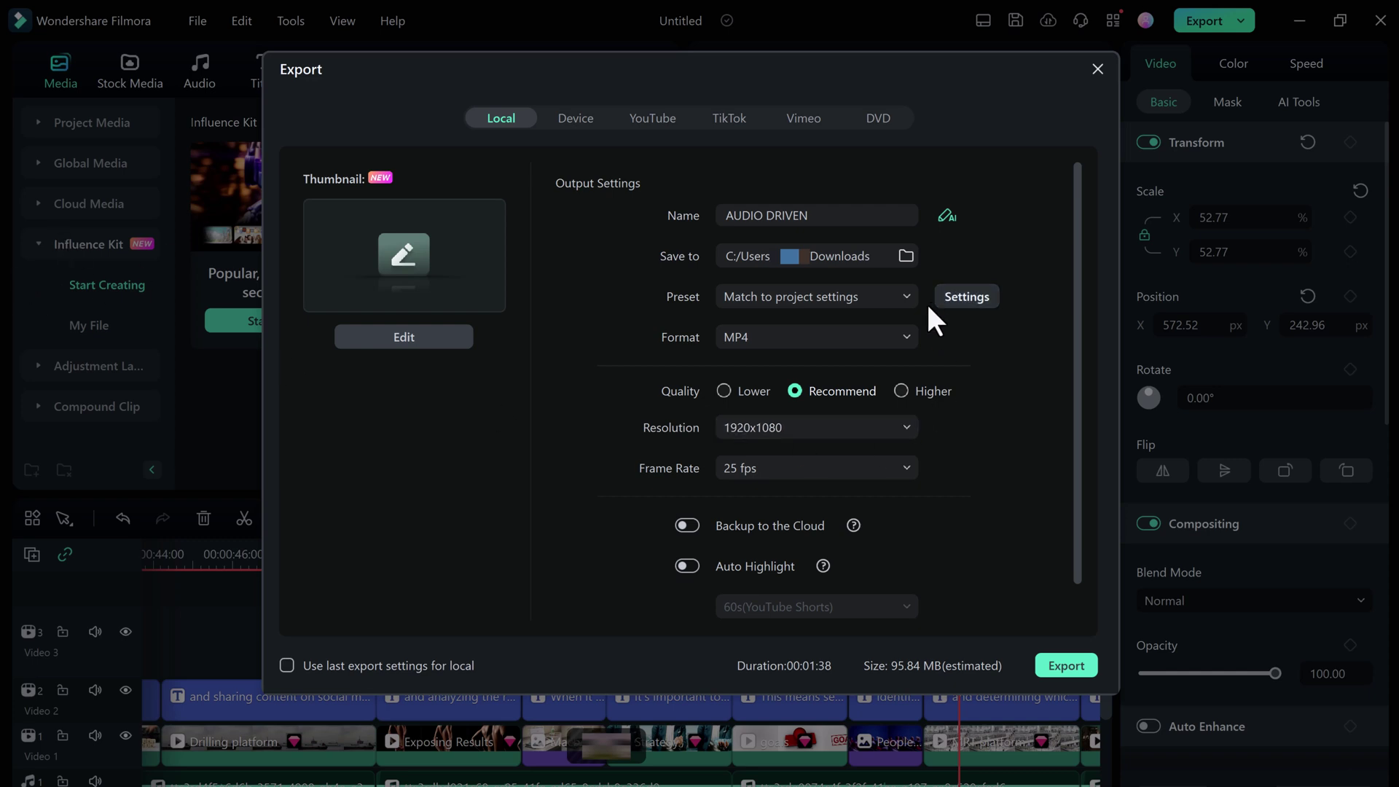
{"action": "left_click", "coordinate": [827, 339]}
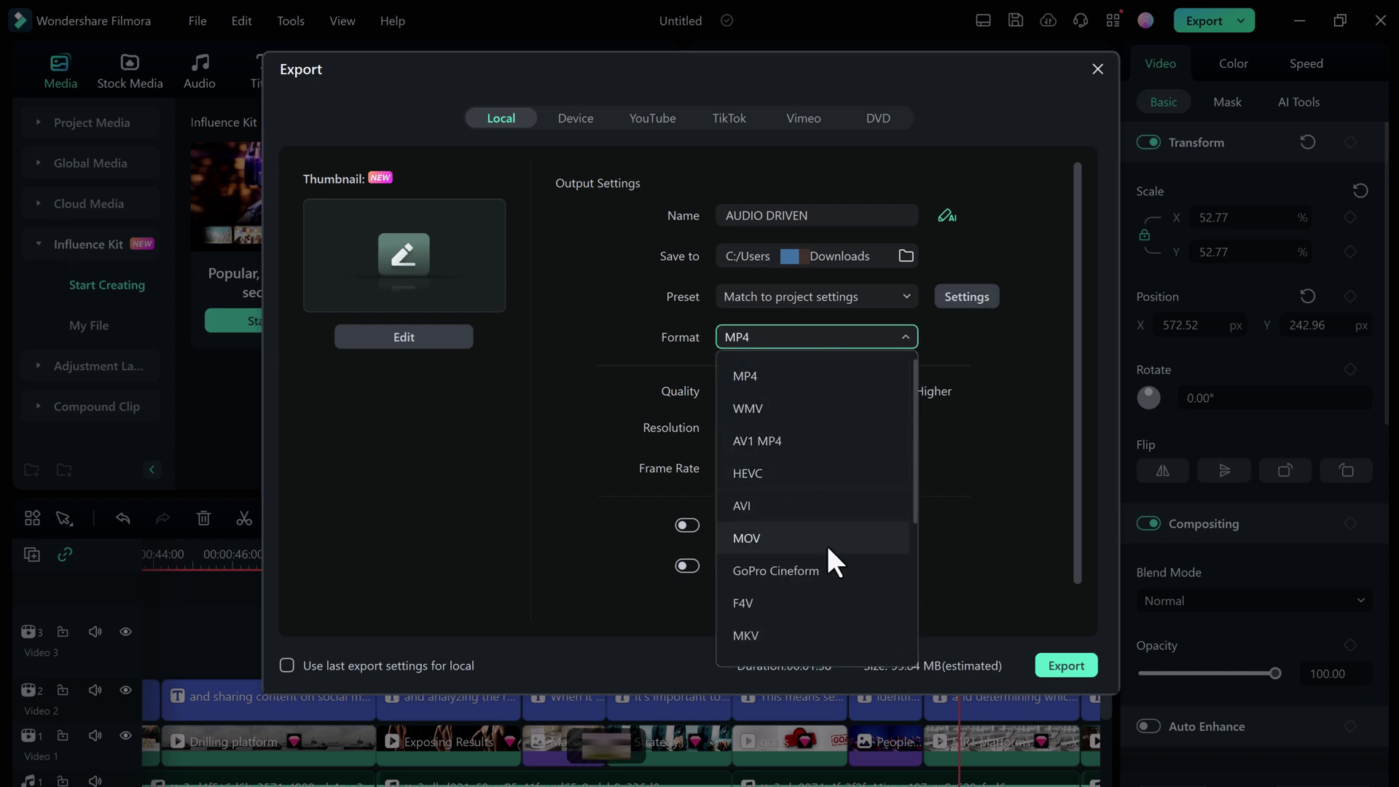
{"action": "left_click", "coordinate": [788, 386]}
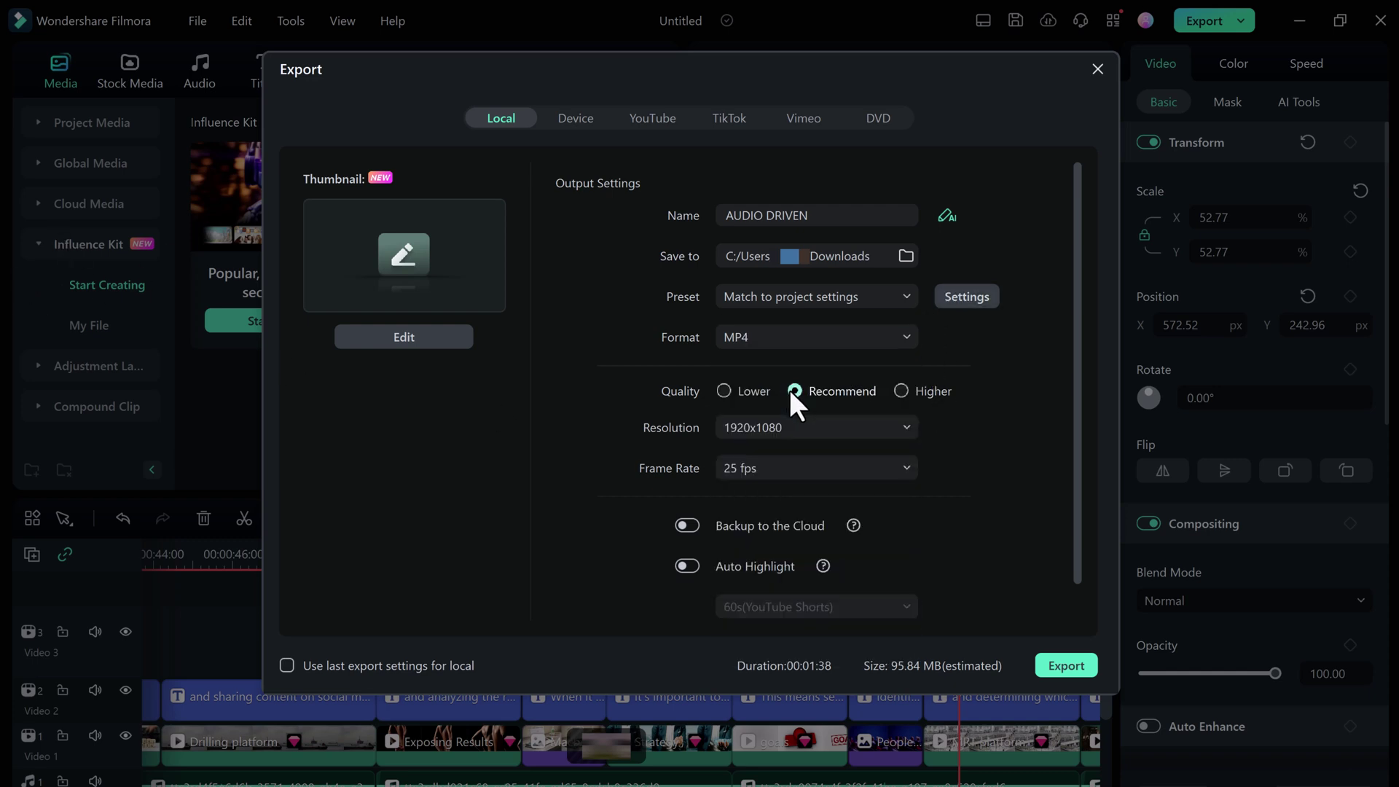
{"action": "left_click", "coordinate": [928, 392]}
{"action": "left_click", "coordinate": [877, 469]}
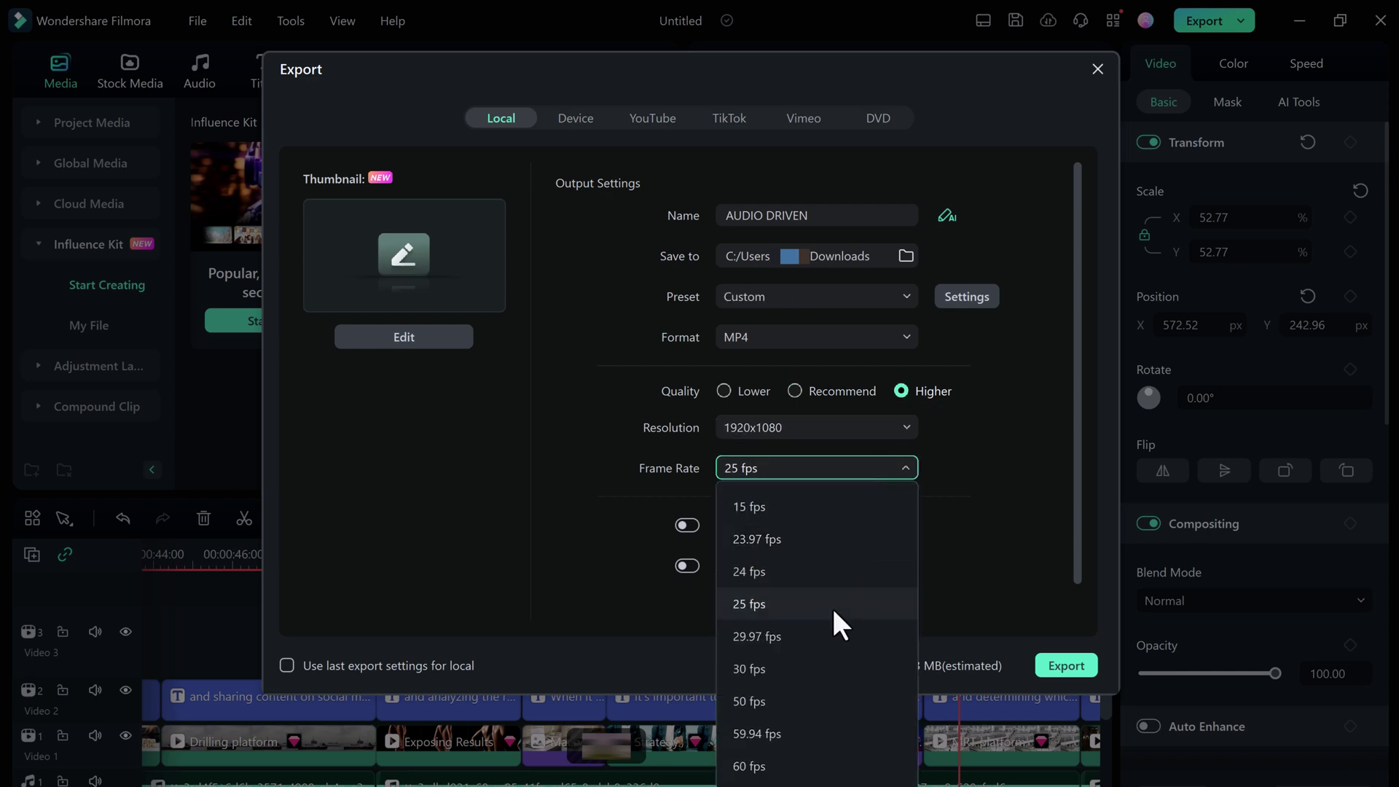
{"action": "left_click", "coordinate": [950, 488]}
{"action": "left_click", "coordinate": [877, 421]}
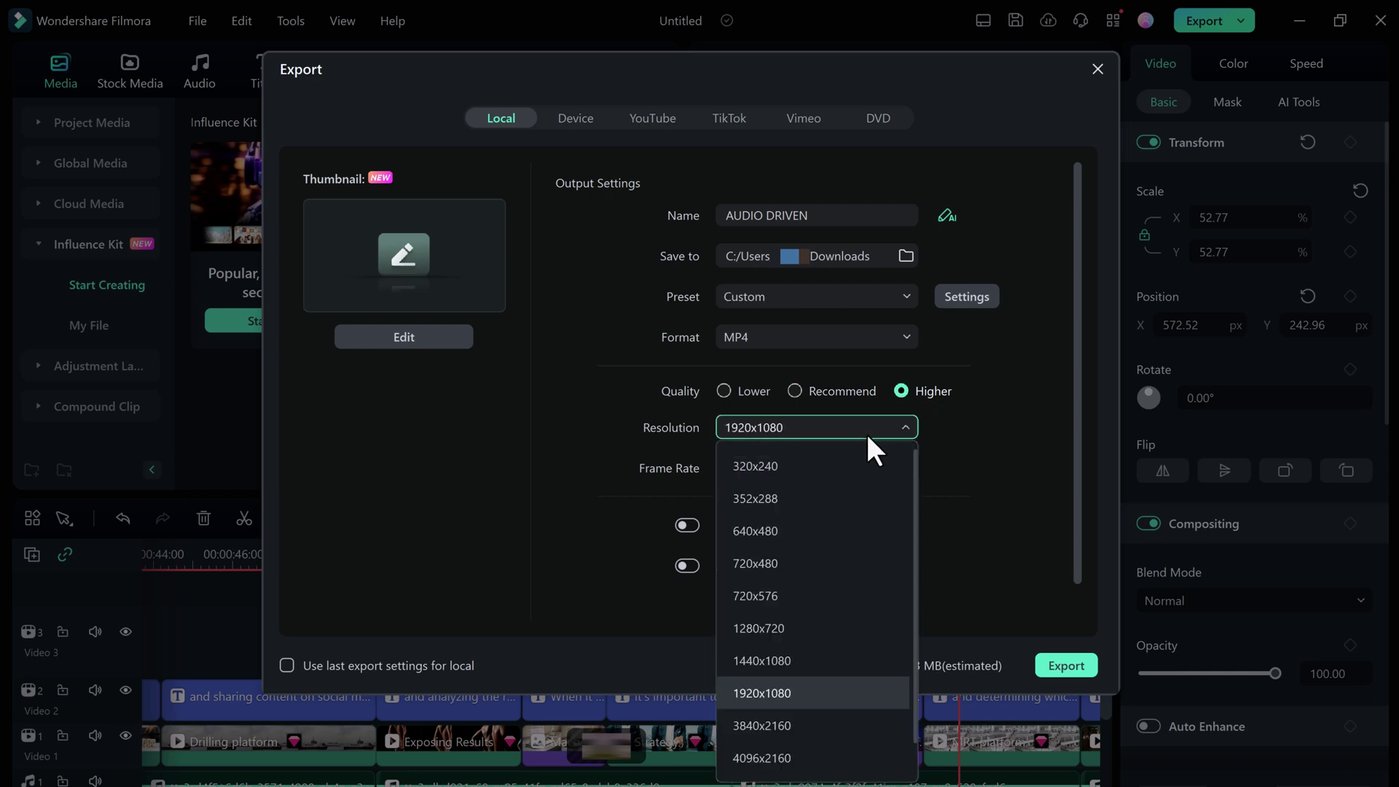
{"action": "left_click", "coordinate": [788, 753]}
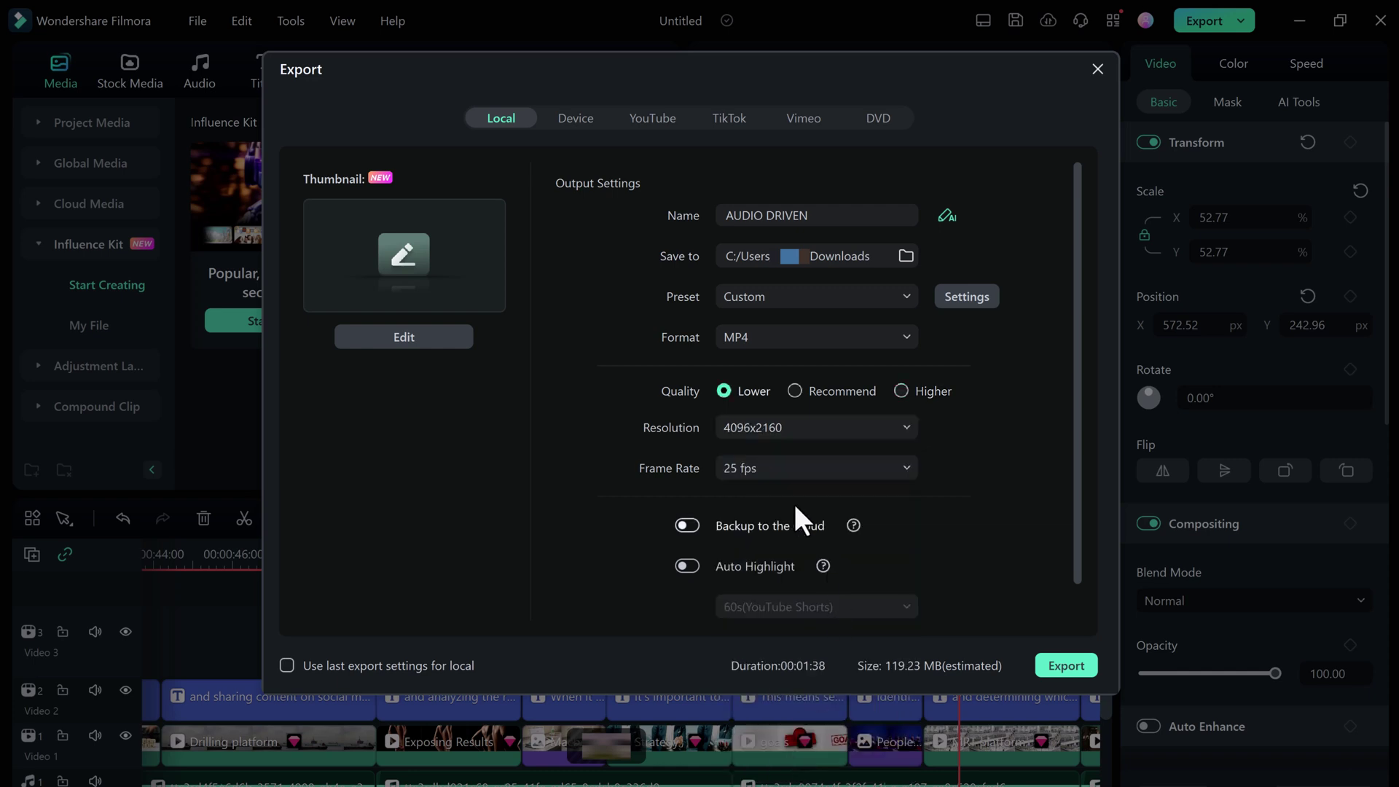
{"action": "left_click", "coordinate": [1061, 665]}
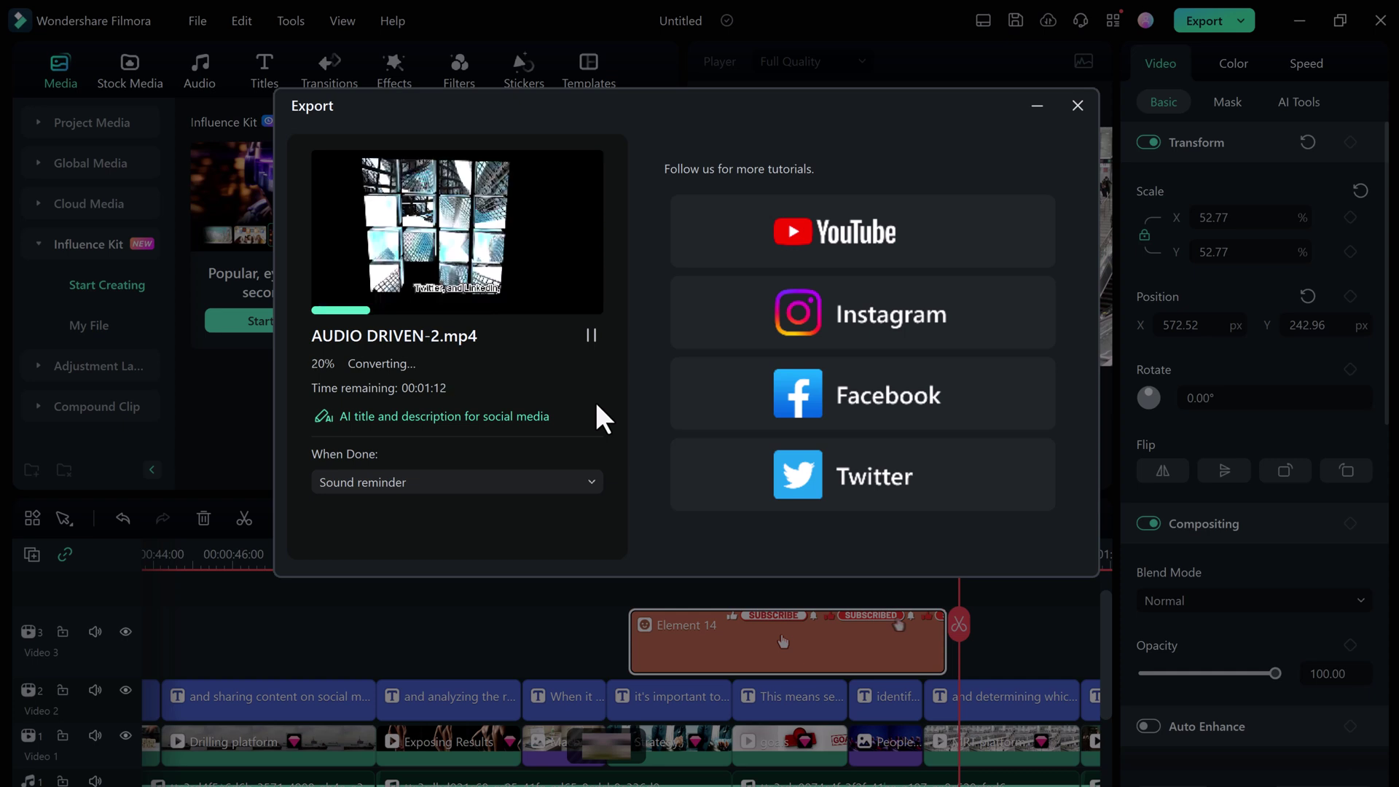
{"action": "left_click", "coordinate": [591, 335]}
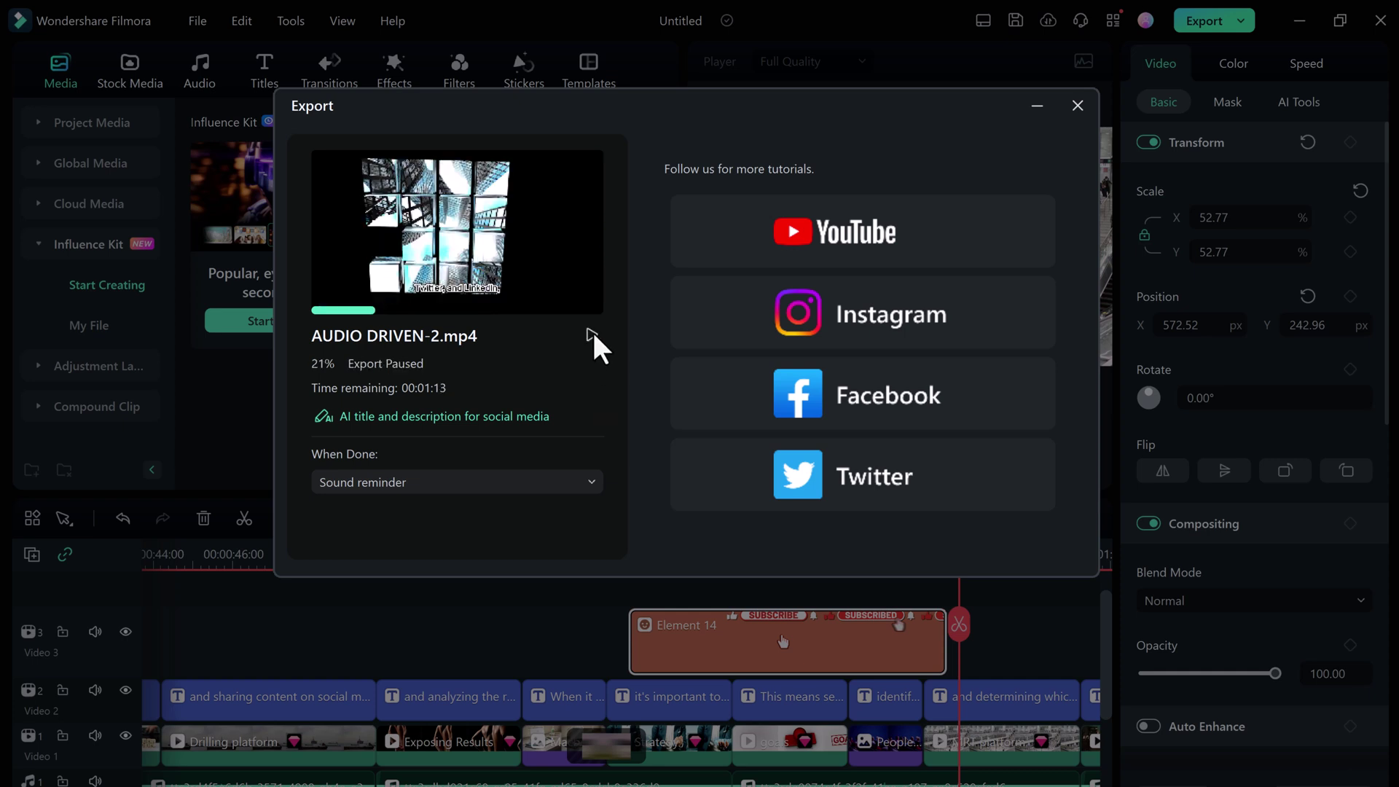